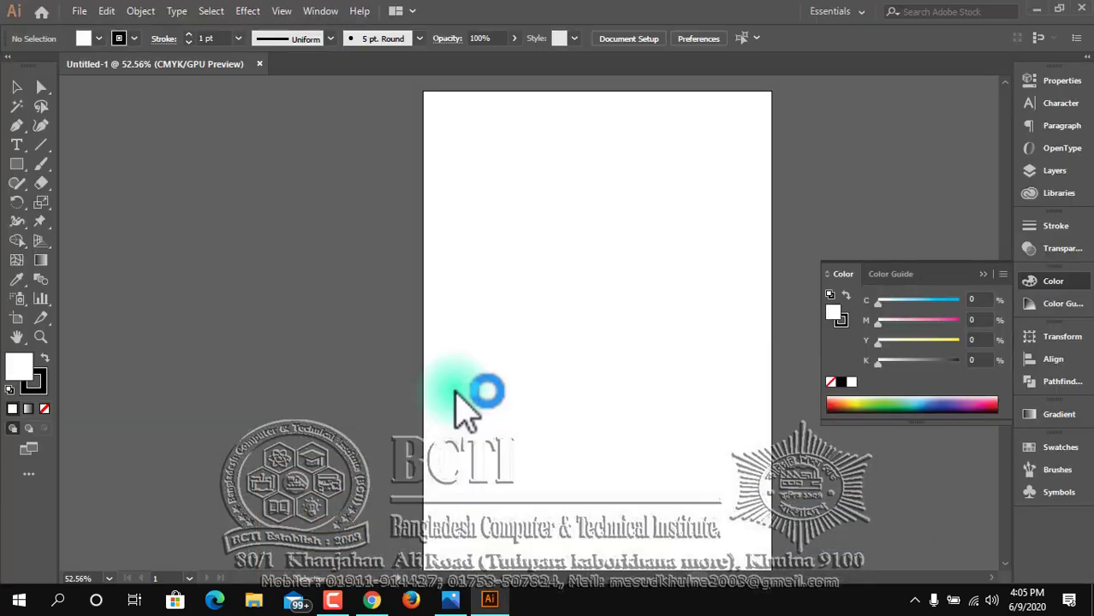
# Activate the Symbol Sprayer tool and select the orange sphere symbol.
pyautogui.press('z')
pyautogui.click(554, 351)
pyautogui.moveTo(556, 343); pyautogui.dragTo(456, 364)
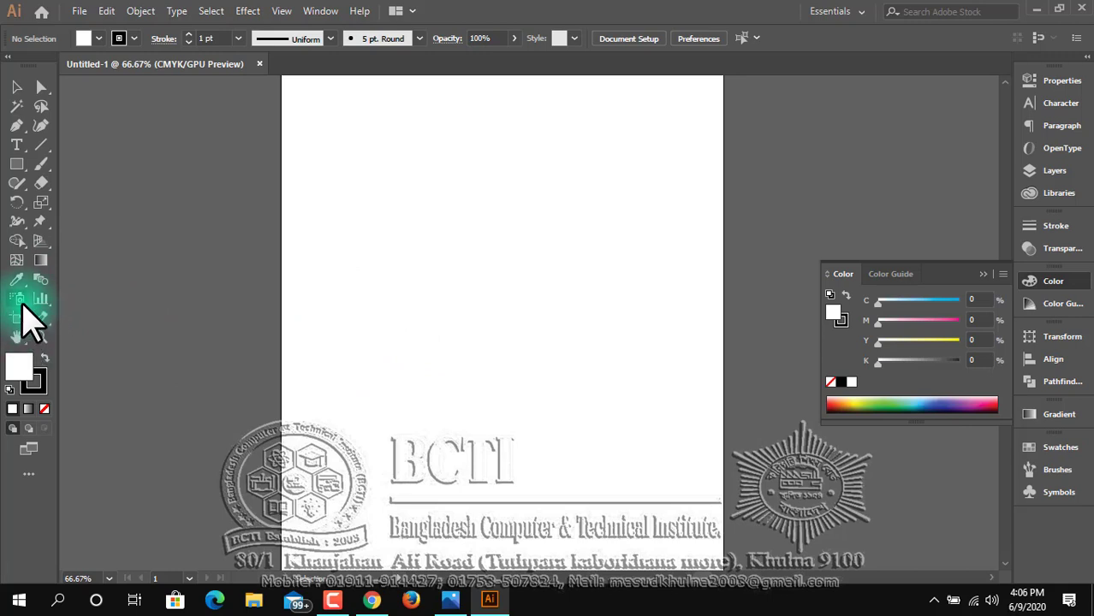
pyautogui.click(18, 302)
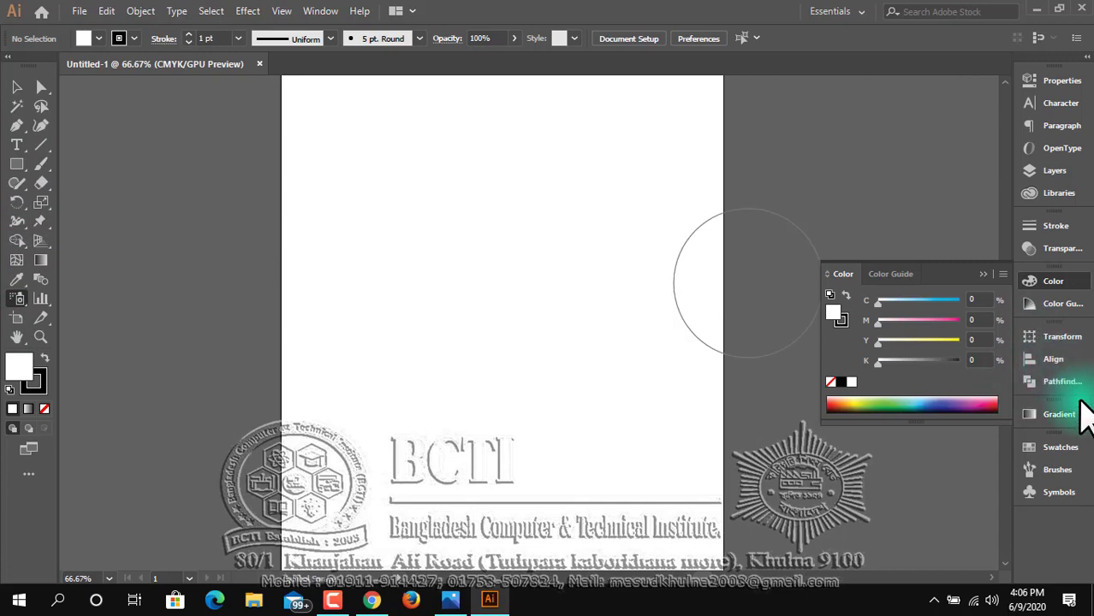
pyautogui.click(1049, 492)
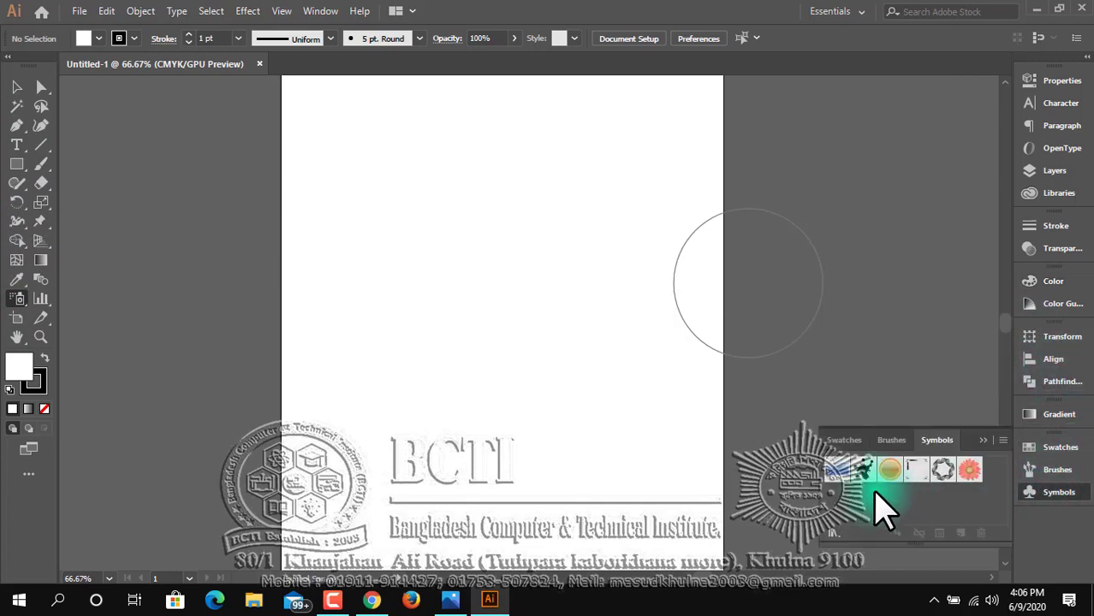
pyautogui.click(892, 441)
pyautogui.click(938, 440)
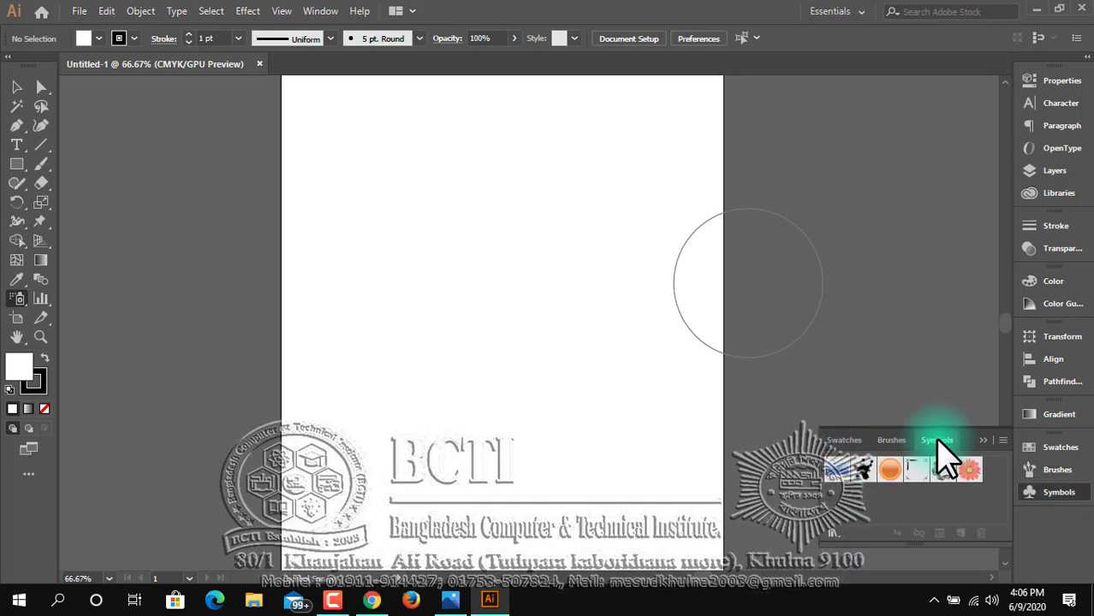
pyautogui.click(890, 471)
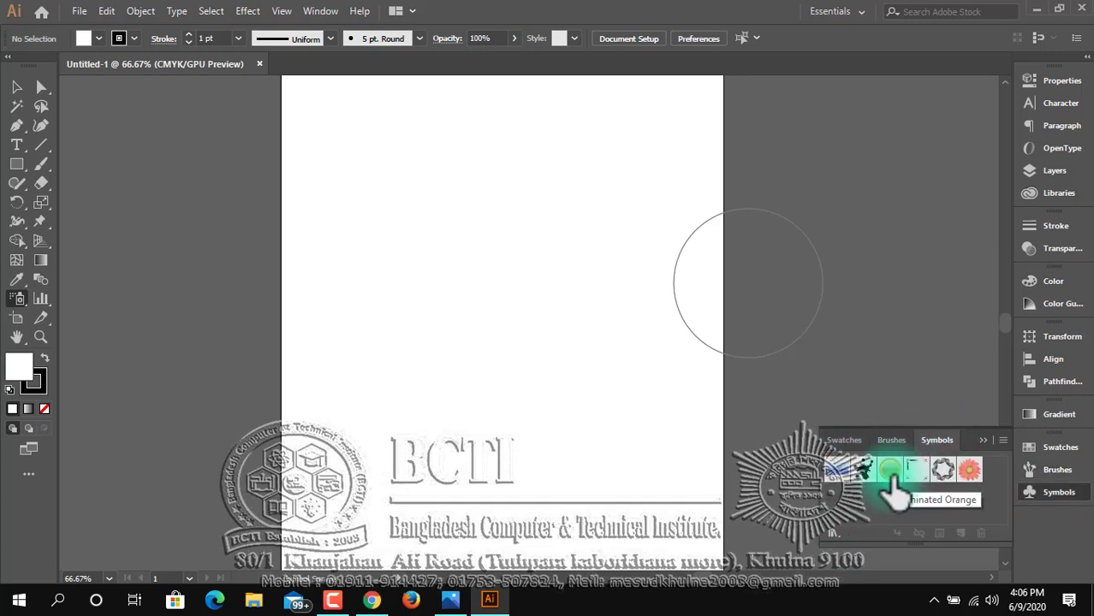
# Open the Logo Elements symbol library, moving it to the artboard's upper right and enlarging it to show more symbols.
pyautogui.click(831, 532)
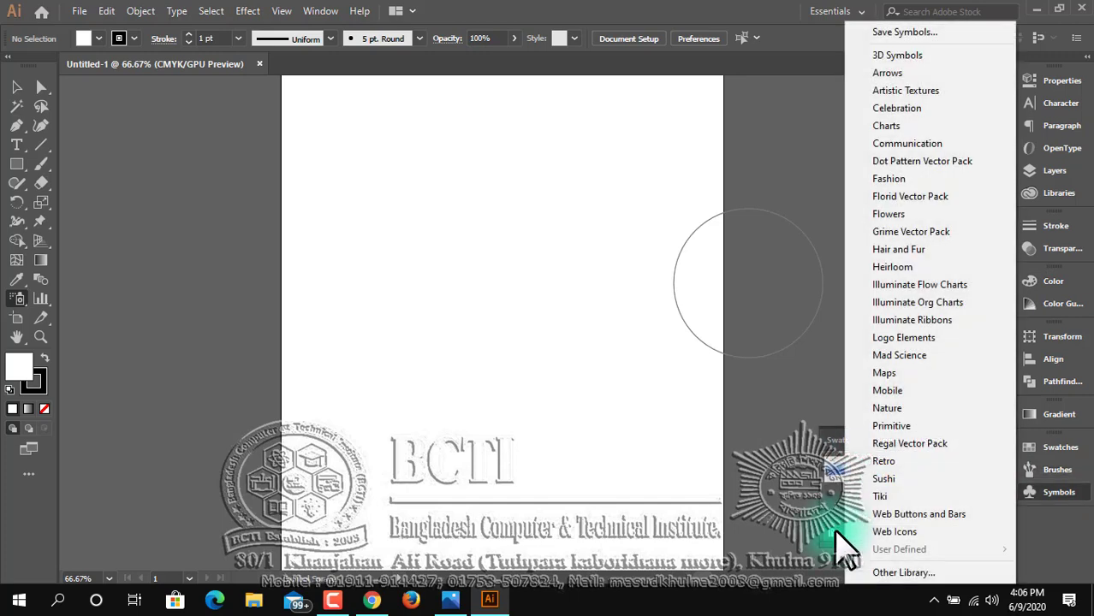
pyautogui.click(907, 339)
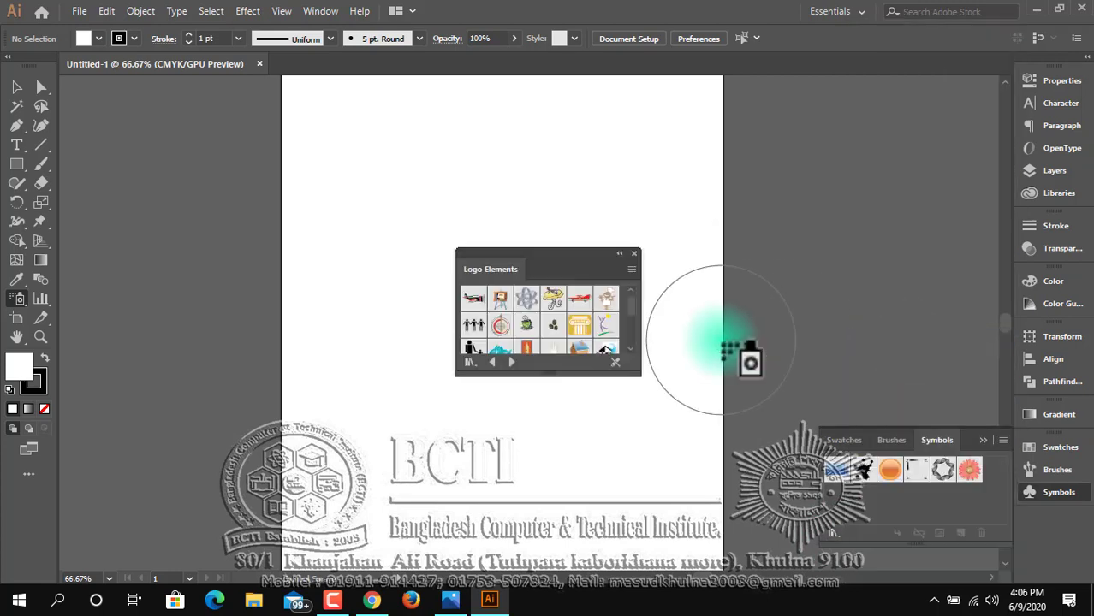
pyautogui.moveTo(595, 256); pyautogui.dragTo(815, 131)
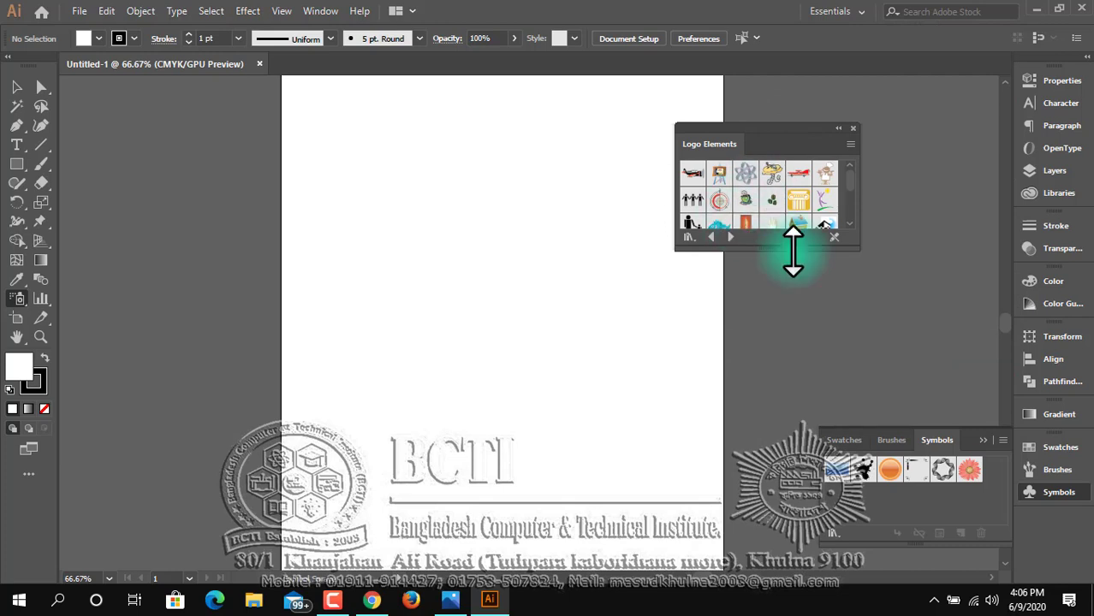
pyautogui.moveTo(792, 252); pyautogui.dragTo(799, 315)
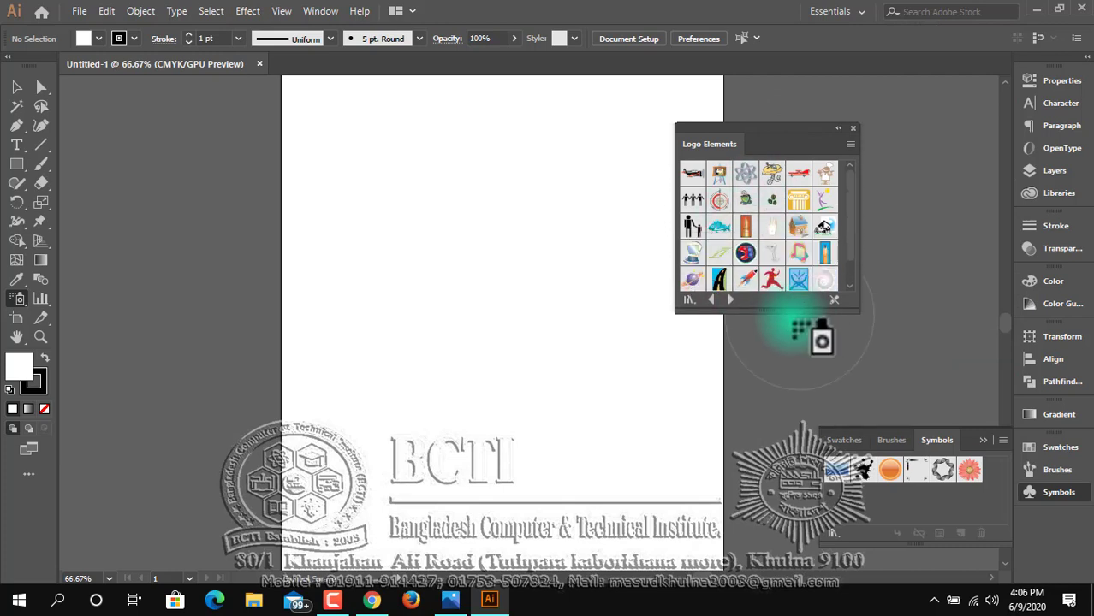
# Browse the preset symbol libraries, including Mad Science, Illuminate Org Charts, Maps, Mobile, Primitive, Retro, Tiki and Web Icons.
pyautogui.click(729, 298)
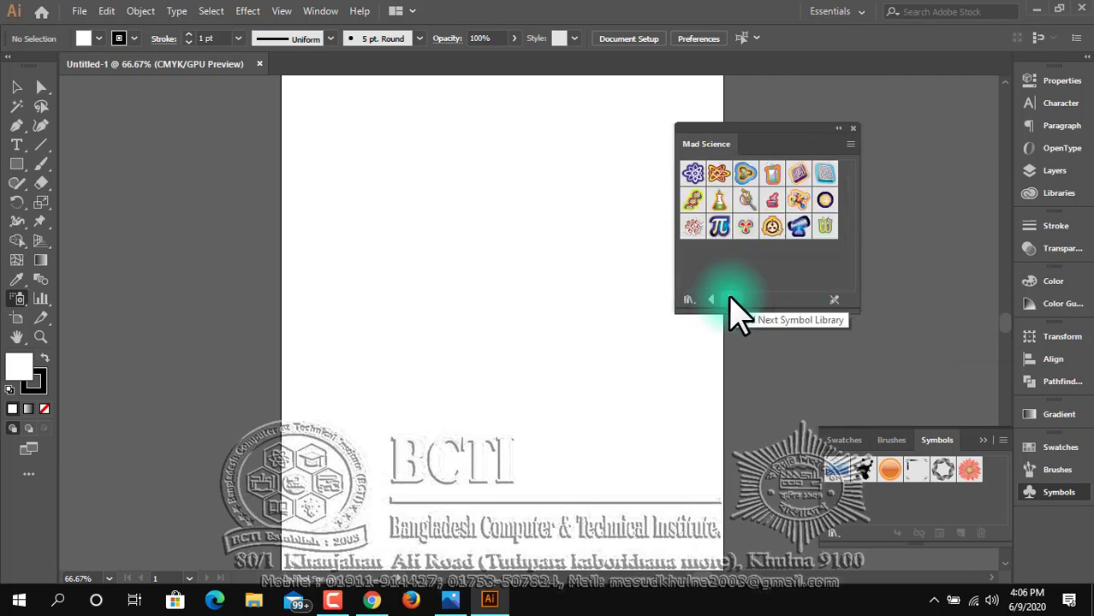
pyautogui.click(711, 300)
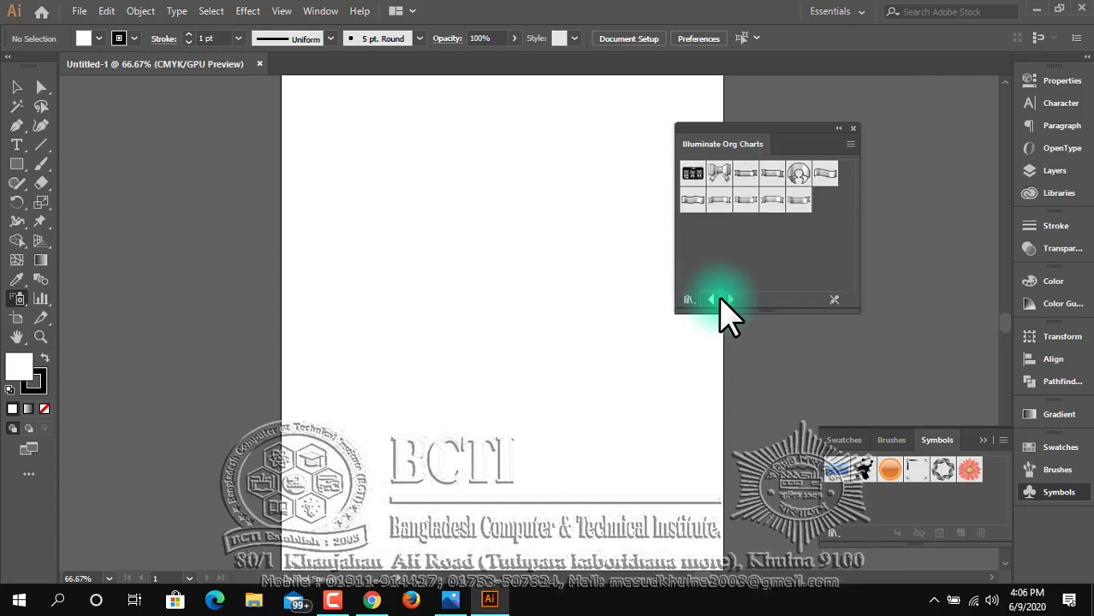
pyautogui.click(722, 300)
pyautogui.click(726, 299)
pyautogui.click(726, 300)
pyautogui.click(726, 299)
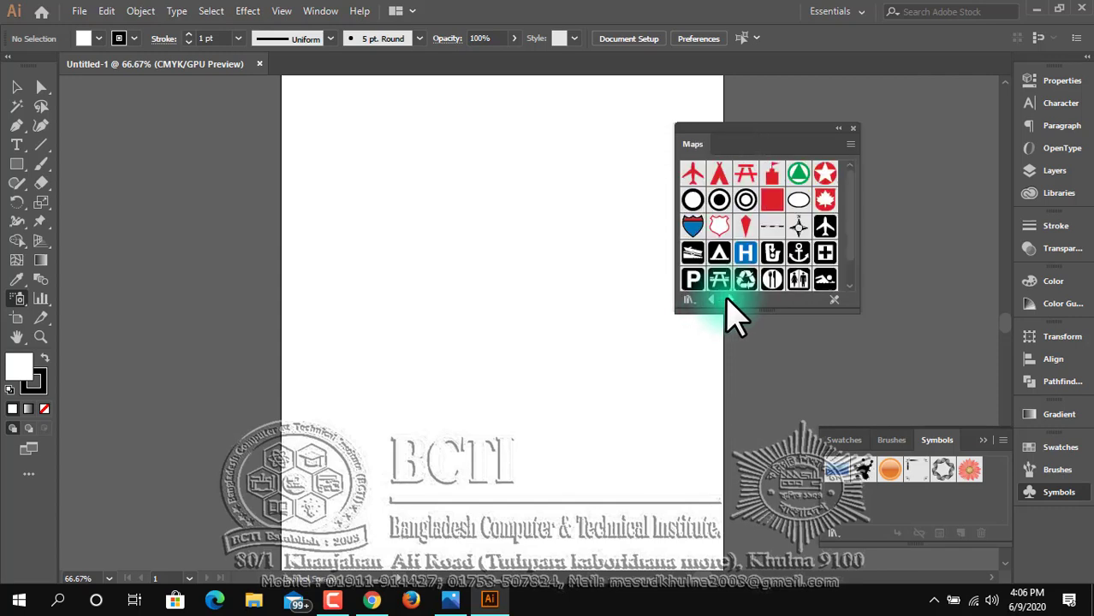
pyautogui.click(727, 299)
pyautogui.click(711, 299)
pyautogui.click(730, 300)
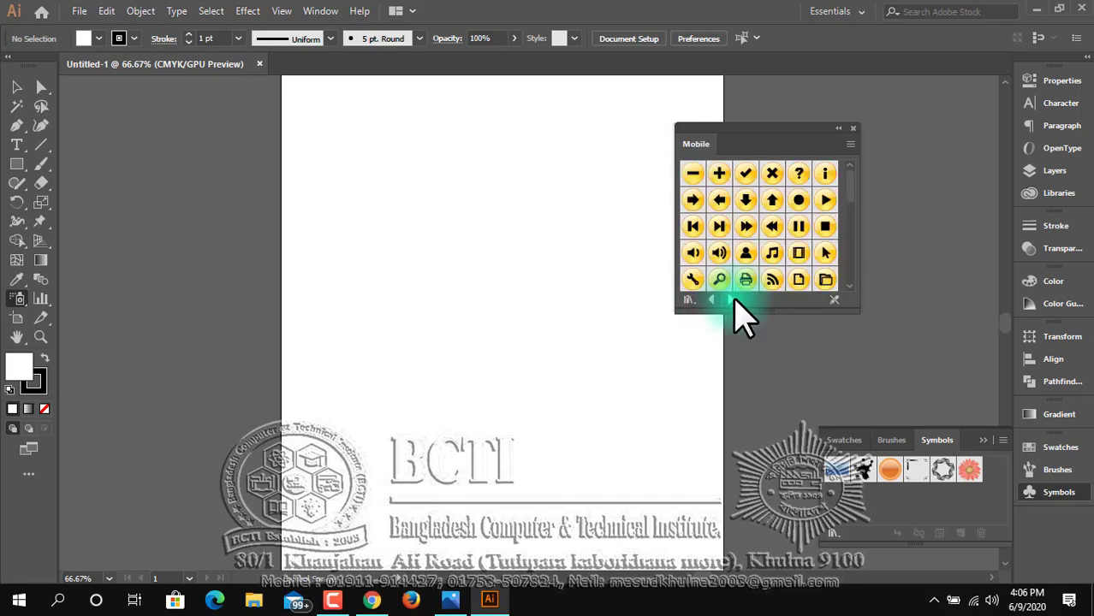
pyautogui.click(730, 300)
pyautogui.click(731, 300)
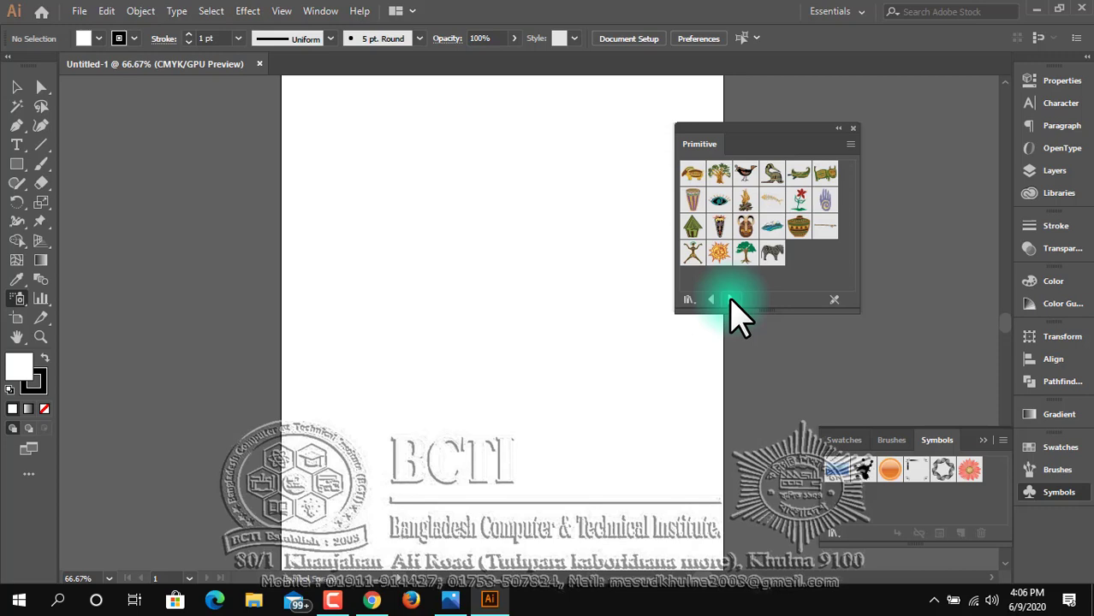
pyautogui.click(730, 299)
pyautogui.click(730, 299)
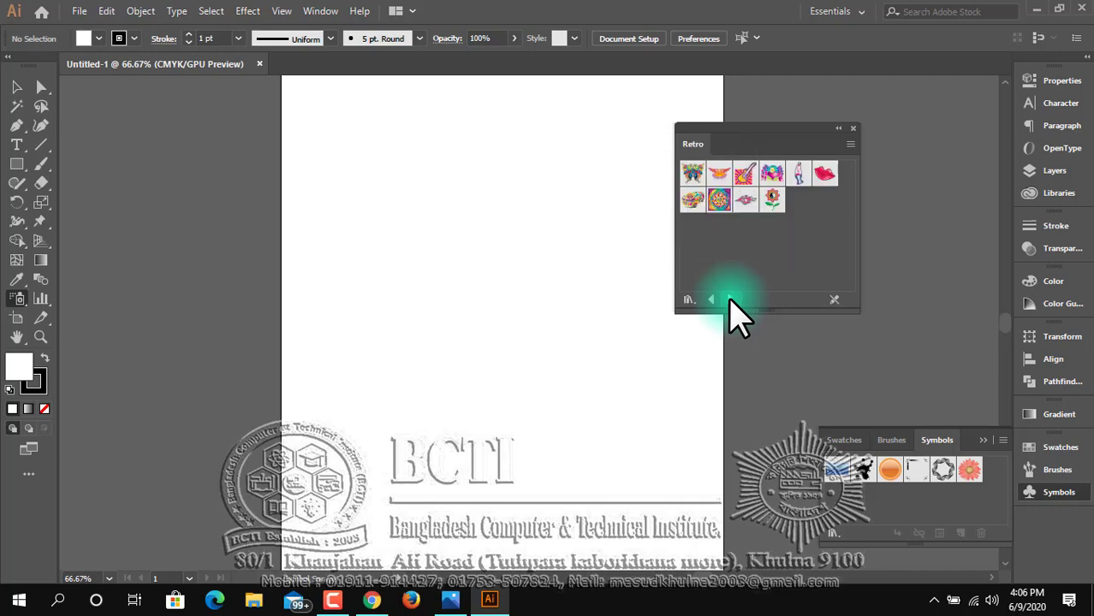
pyautogui.click(730, 299)
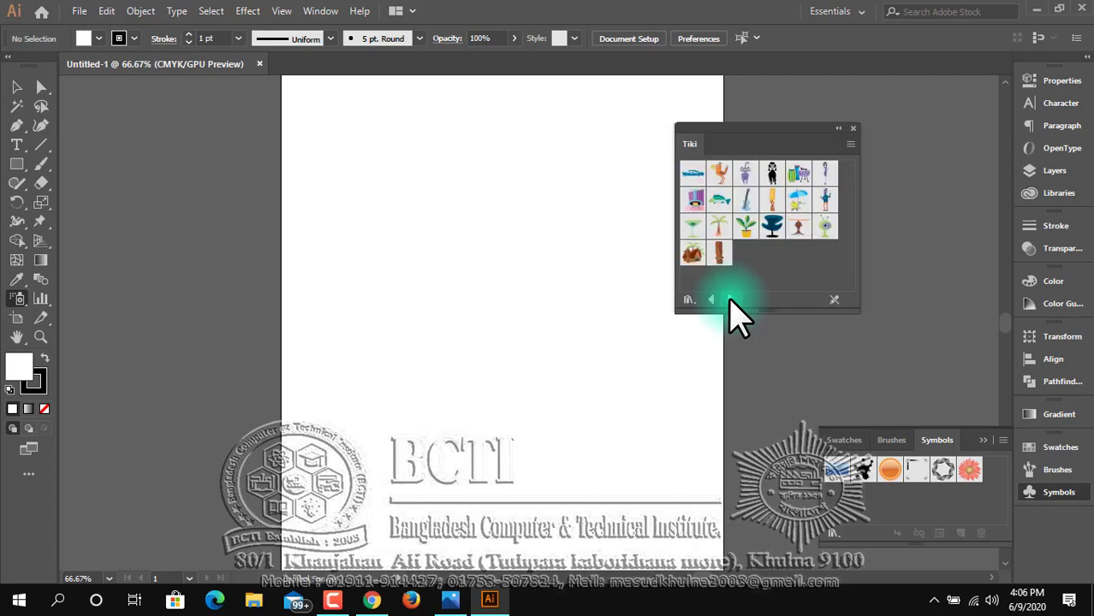
pyautogui.click(730, 299)
pyautogui.click(730, 300)
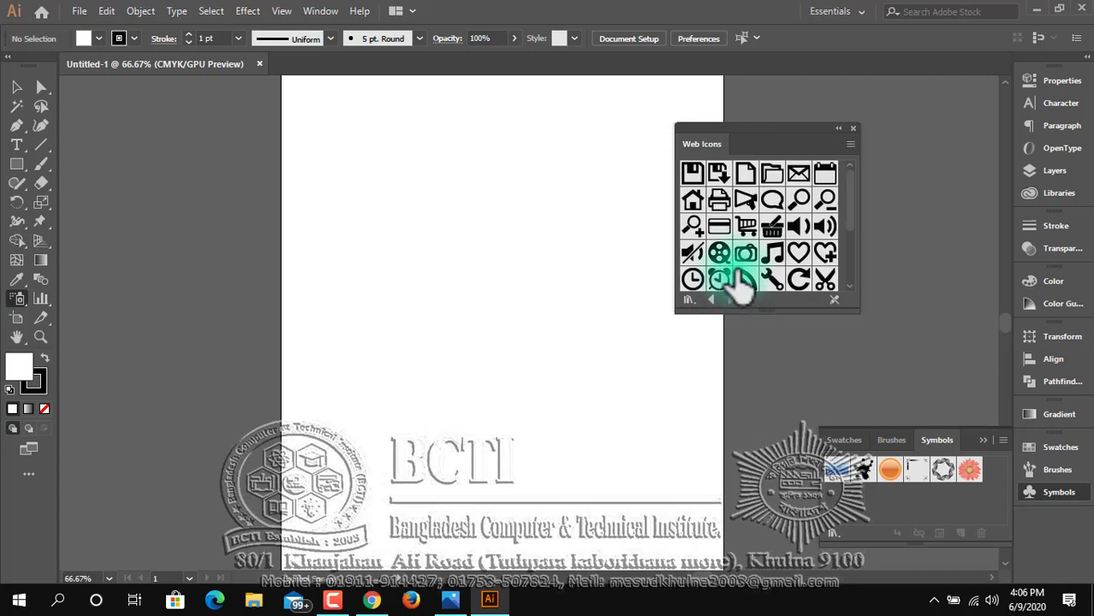
pyautogui.scroll(-2, 741, 289)
pyautogui.scroll(-2, 741, 290)
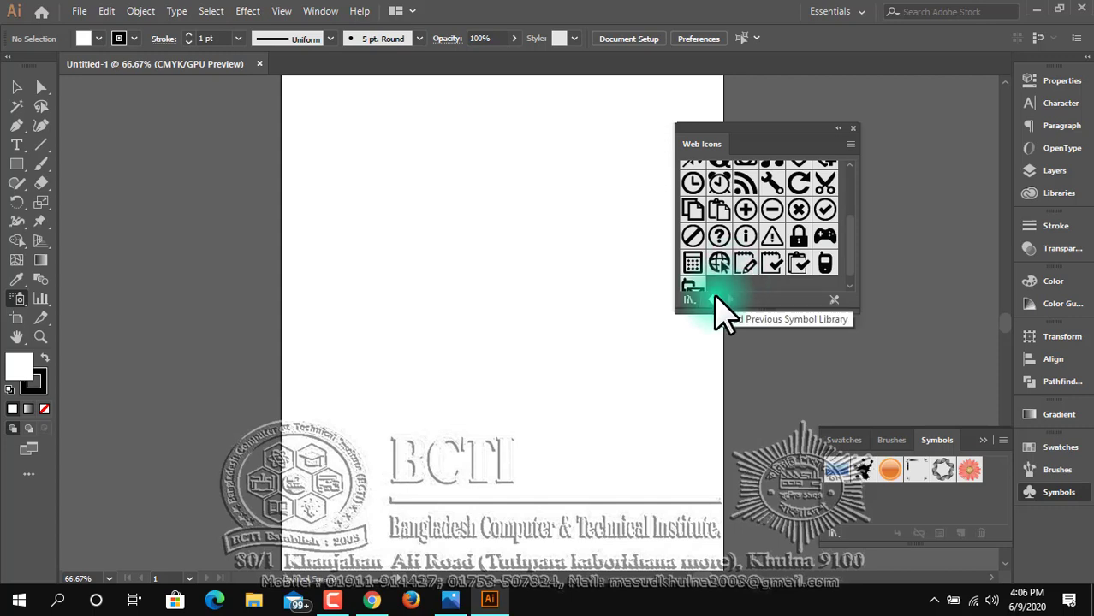
pyautogui.click(716, 299)
pyautogui.click(714, 299)
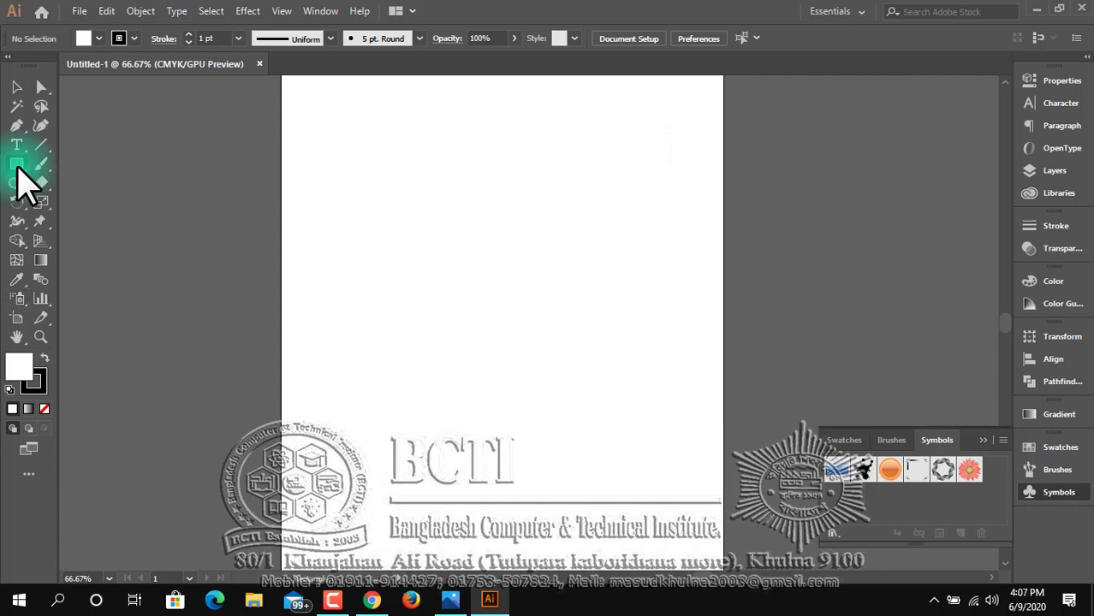
# Draw a large circle on the upper part of the artboard with the Ellipse tool.
pyautogui.click(18, 165)
pyautogui.click(89, 203)
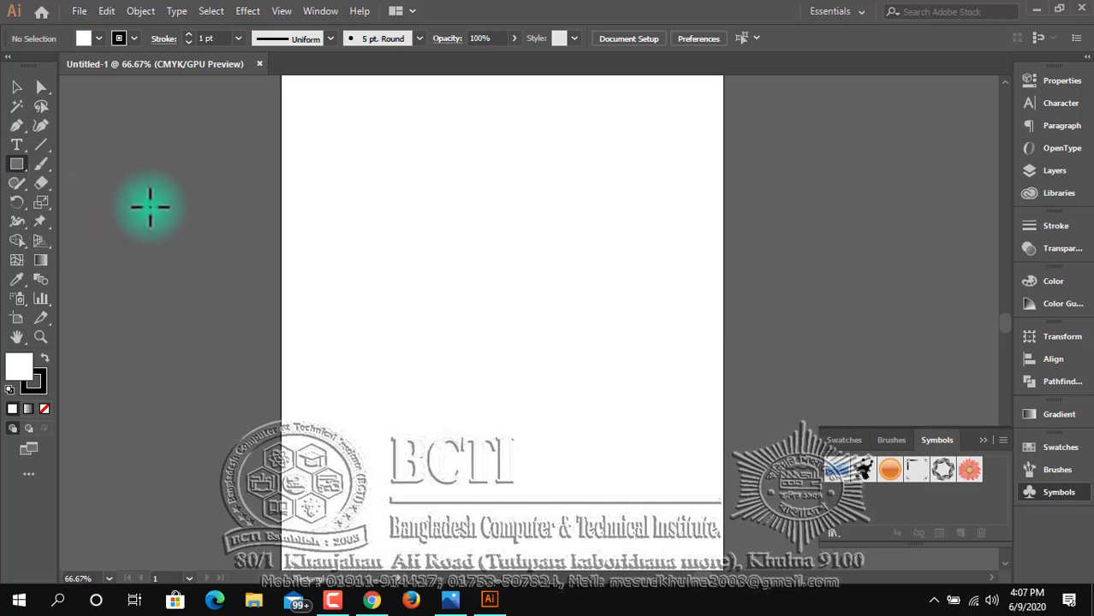
pyautogui.moveTo(440, 254); pyautogui.dragTo(525, 368)
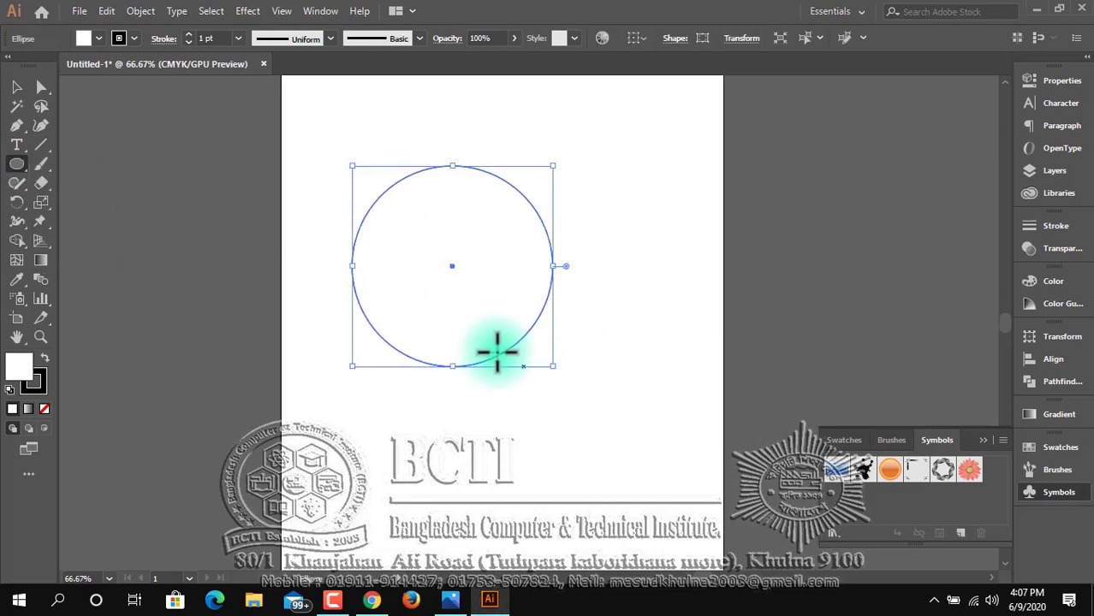
# Place a duplicate of the circle outside the artboard, to the right of the original.
pyautogui.press('space')
pyautogui.moveTo(405, 315); pyautogui.dragTo(298, 320)
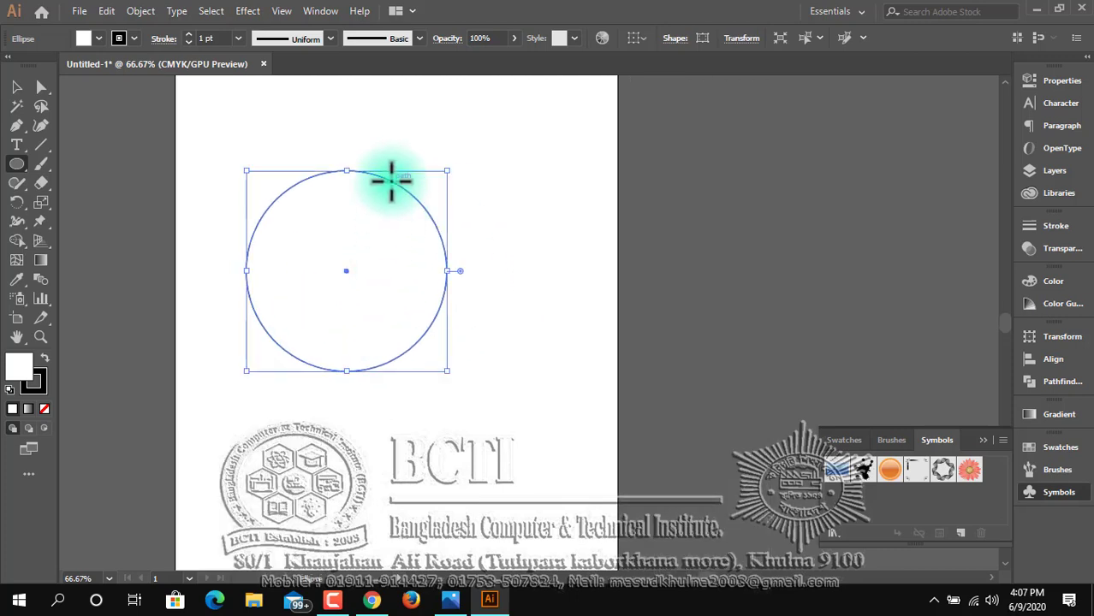
pyautogui.click(14, 88)
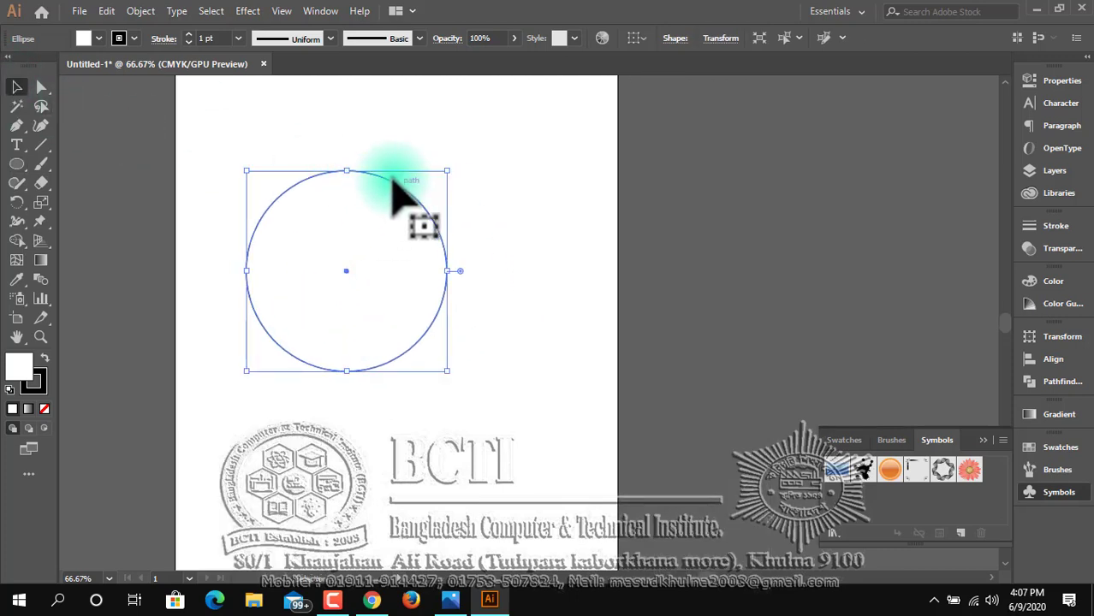
pyautogui.moveTo(402, 193); pyautogui.dragTo(804, 174)
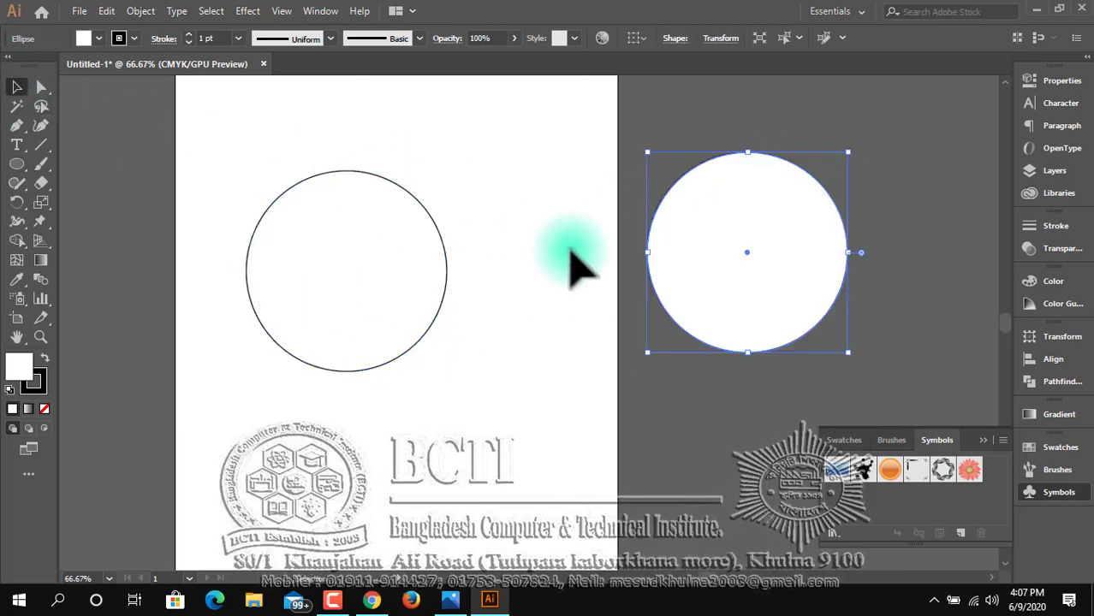
# Reposition the artboard circle with a 3 pt stroke and copy it in place using a uniform 100% scale.
pyautogui.moveTo(441, 250); pyautogui.dragTo(416, 248)
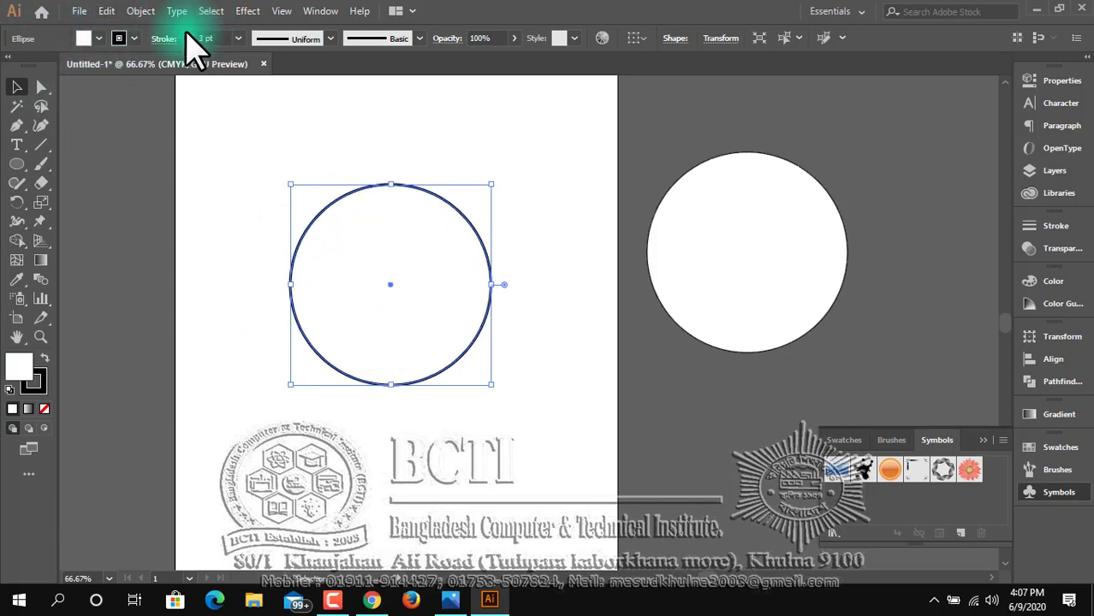
pyautogui.rightClick(426, 236)
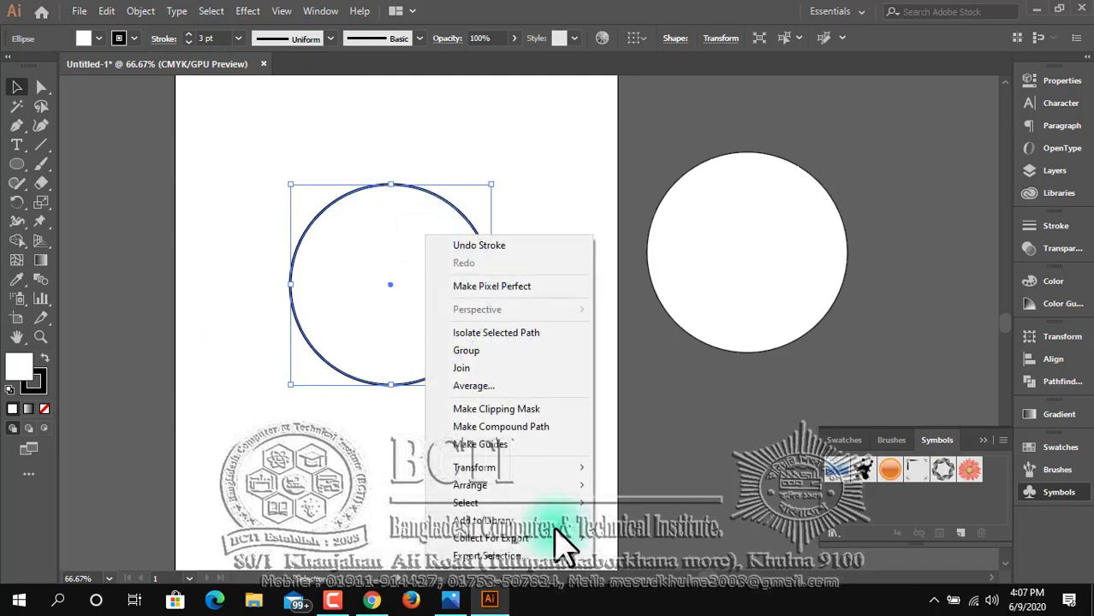
pyautogui.moveTo(573, 467)
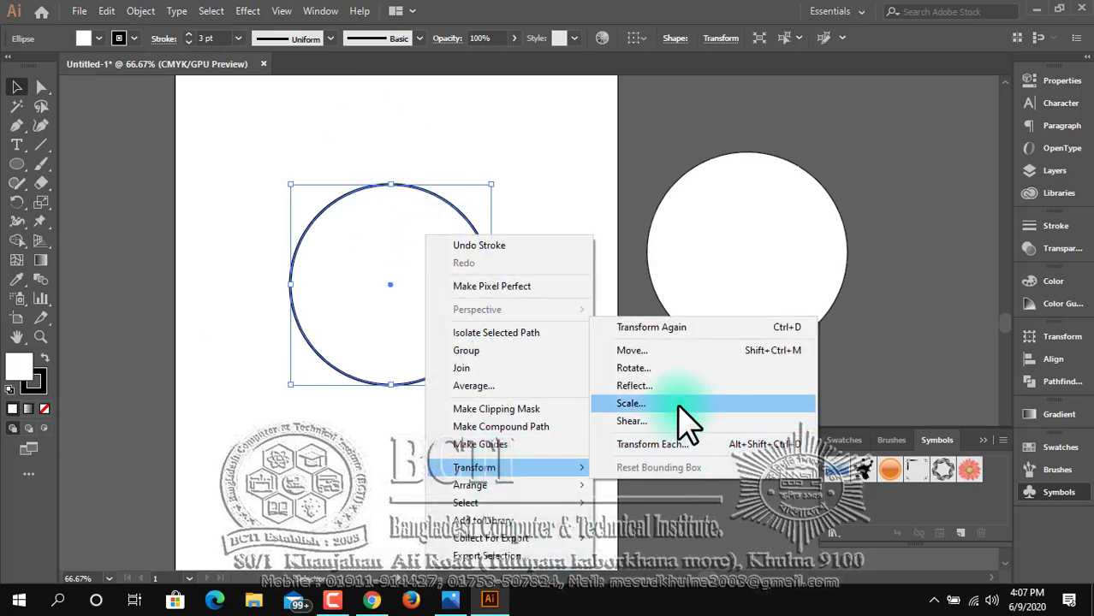
pyautogui.click(689, 403)
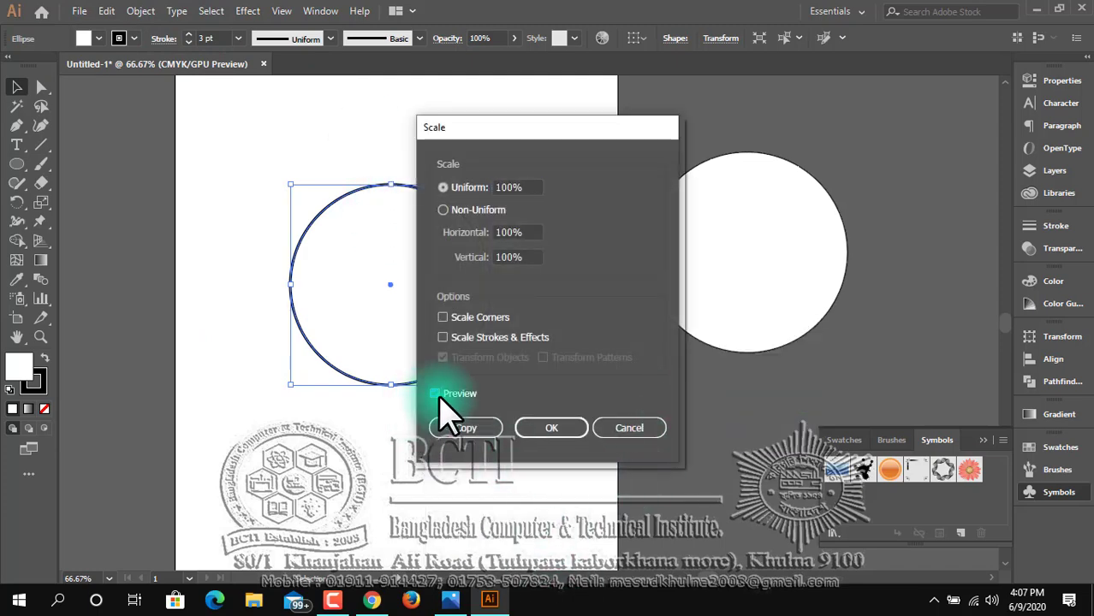
pyautogui.click(462, 428)
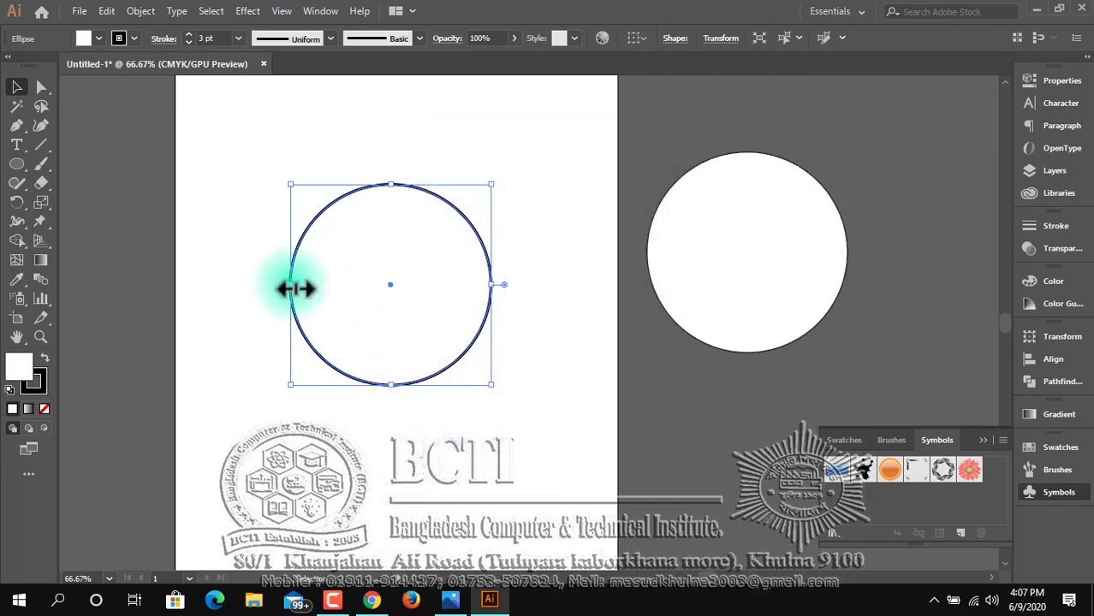
# Narrow the copied circle horizontally into a tall ellipse of the same height.
pyautogui.moveTo(292, 284); pyautogui.dragTo(315, 286)
pyautogui.hotkey('ctrl', 'z')
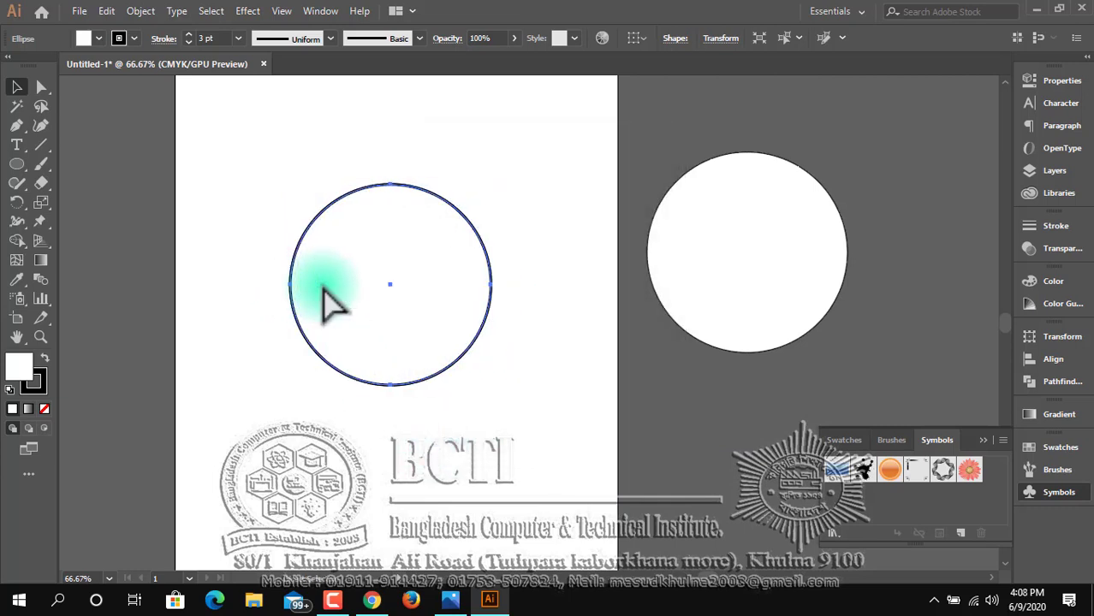
pyautogui.moveTo(496, 289); pyautogui.dragTo(401, 291)
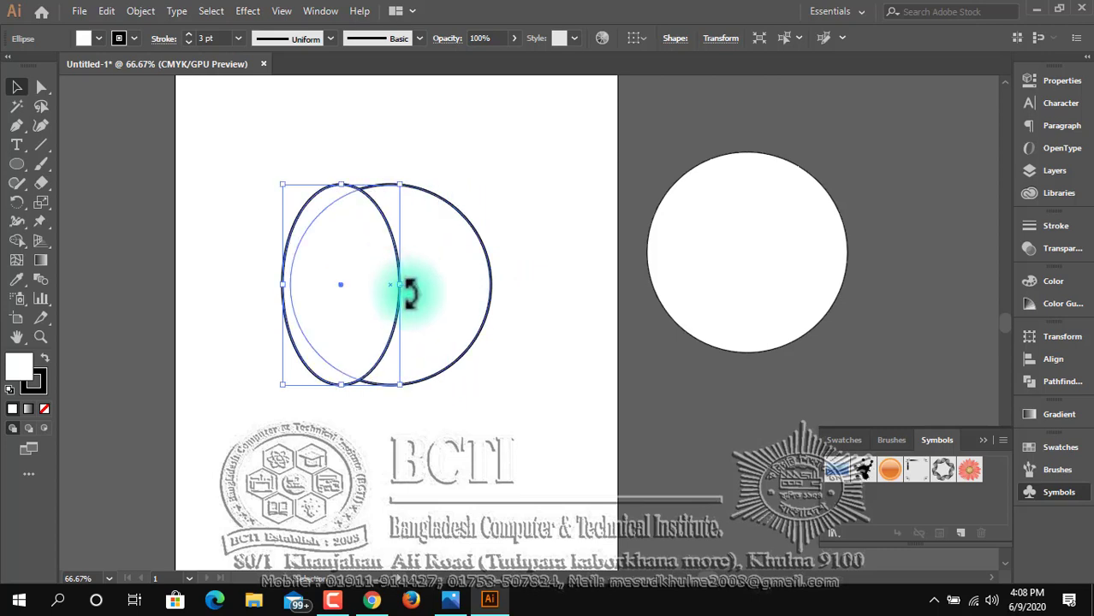
# Nudge the tall ellipse to the right until it is centred inside the circle.
pyautogui.press('Right')
pyautogui.press('Right')
pyautogui.press('Right')
pyautogui.press('Right')
pyautogui.press('Right')
pyautogui.press('Right')
pyautogui.press('Right')
pyautogui.press('Right')
pyautogui.press('Right')
pyautogui.press('Right')
pyautogui.press('Right')
pyautogui.press('Right')
pyautogui.press('Right')
pyautogui.press('Right')
pyautogui.press('Right')
pyautogui.press('Right')
pyautogui.press('Right')
pyautogui.press('Right')
pyautogui.press('Right')
pyautogui.press('Right')
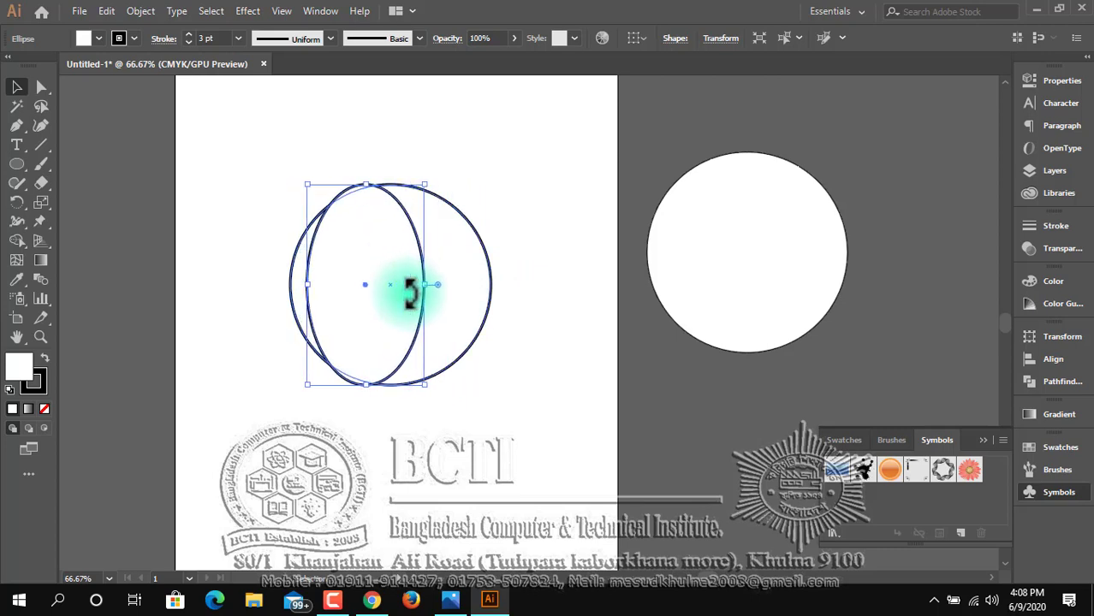
pyautogui.press('Right')
pyautogui.press('Right')
pyautogui.press('Right')
pyautogui.press('Right')
pyautogui.press('Right')
pyautogui.press('Right')
pyautogui.press('Right')
pyautogui.press('Right')
pyautogui.press('Right')
pyautogui.press('Right')
pyautogui.press('Right')
pyautogui.press('Right')
pyautogui.press('Right')
pyautogui.press('Right')
pyautogui.press('Right')
pyautogui.press('Right')
pyautogui.press('Right')
pyautogui.press('Right')
pyautogui.press('Right')
pyautogui.press('Right')
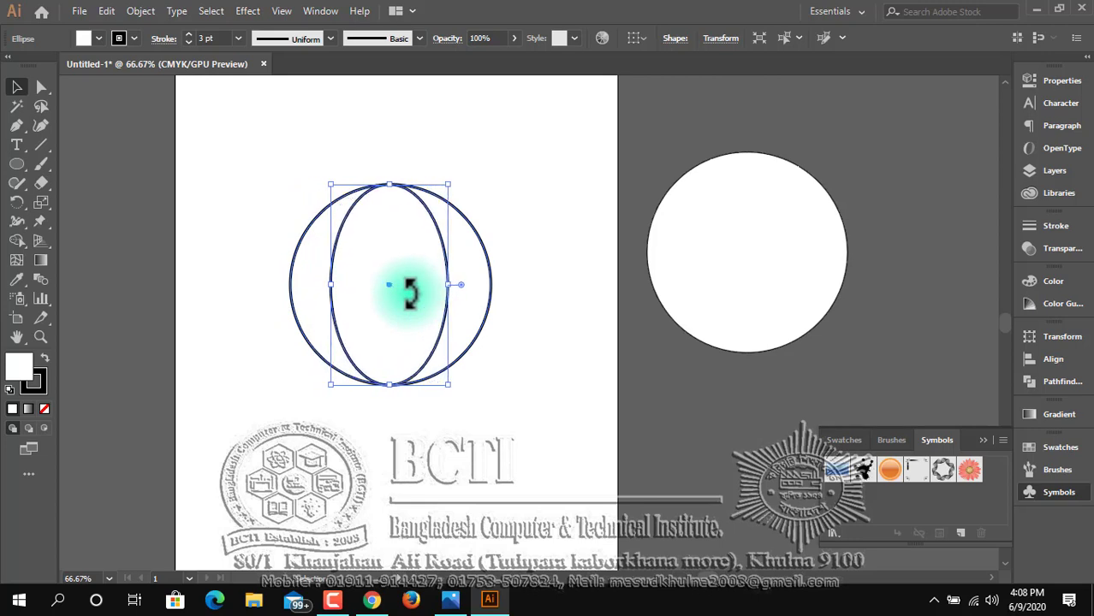
pyautogui.press('Right')
pyautogui.press('Right')
pyautogui.press('Right')
pyautogui.press('Right')
pyautogui.press('Right')
pyautogui.press('Right')
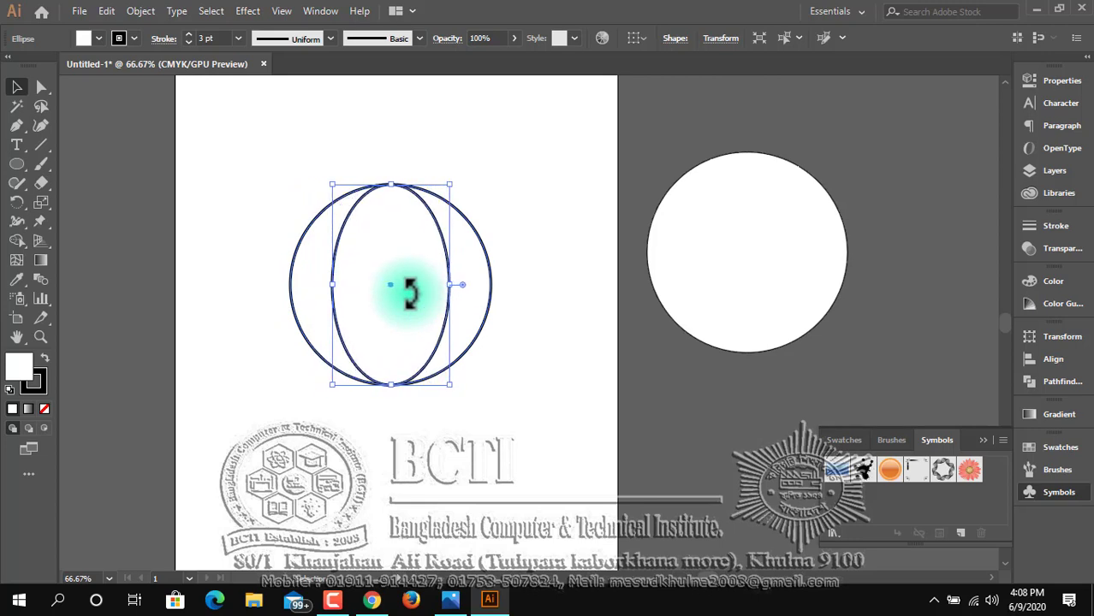
# Align the circle and the tall ellipse with each other on their horizontal centres.
pyautogui.click(518, 452)
pyautogui.moveTo(297, 151); pyautogui.dragTo(512, 398)
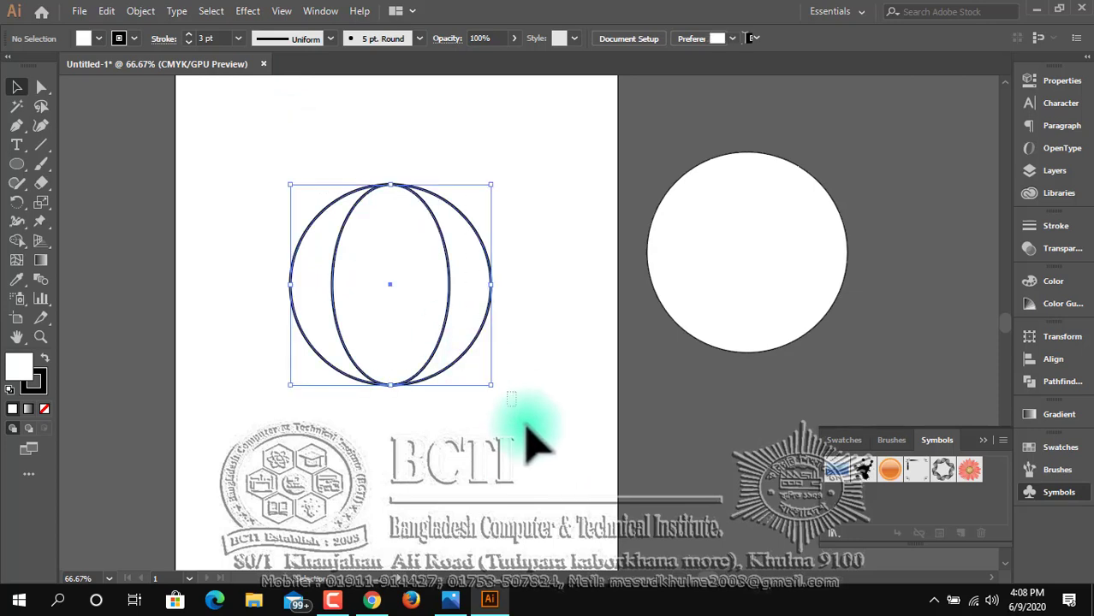
pyautogui.click(513, 445)
pyautogui.moveTo(256, 147); pyautogui.dragTo(572, 438)
pyautogui.click(573, 452)
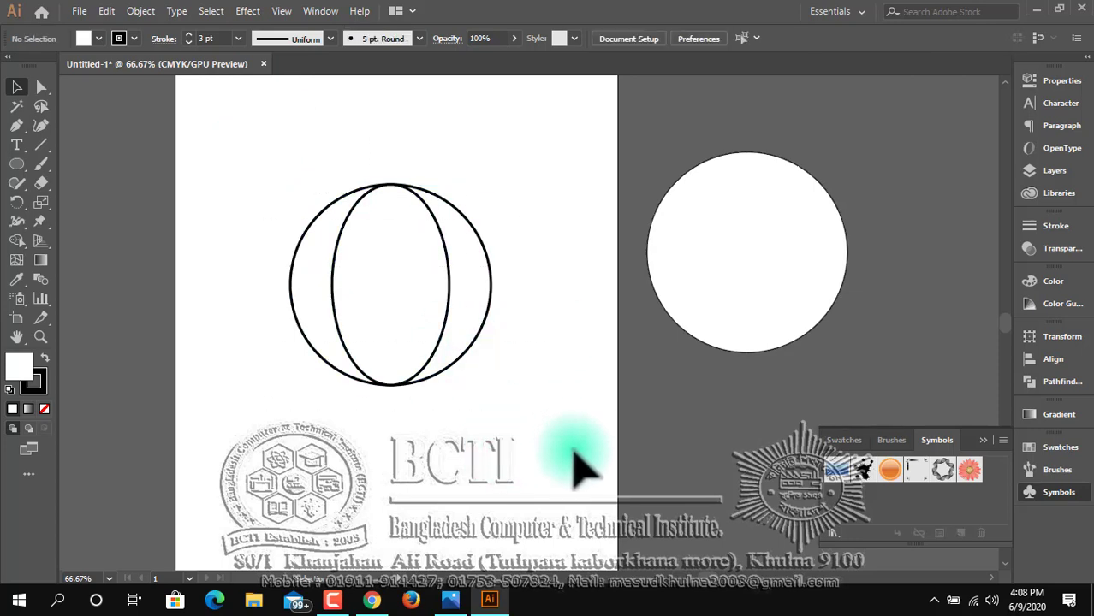
pyautogui.moveTo(244, 98); pyautogui.dragTo(513, 402)
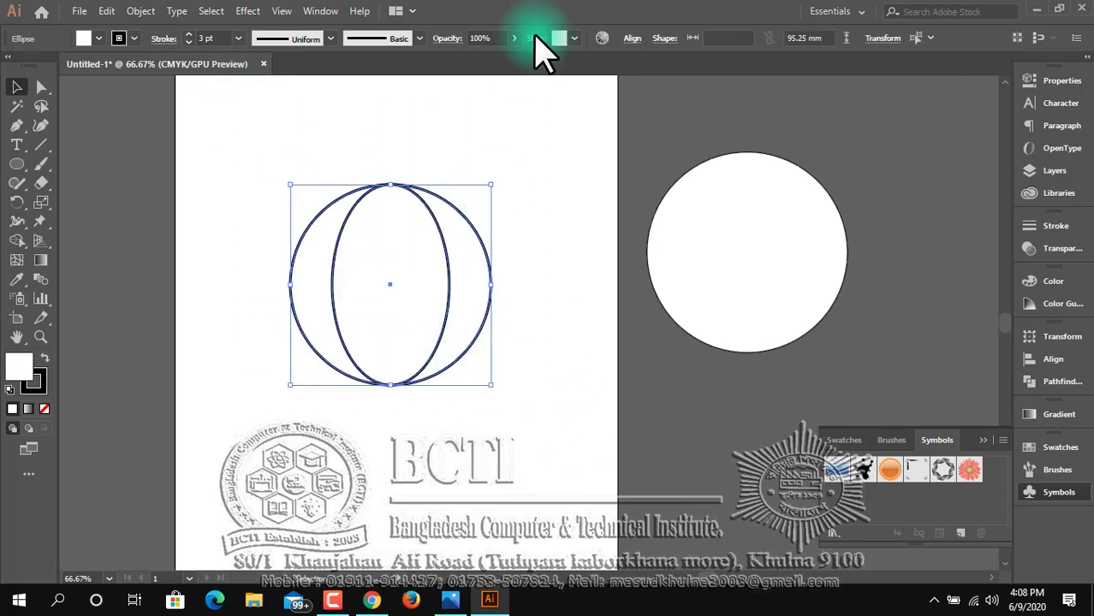
pyautogui.click(632, 39)
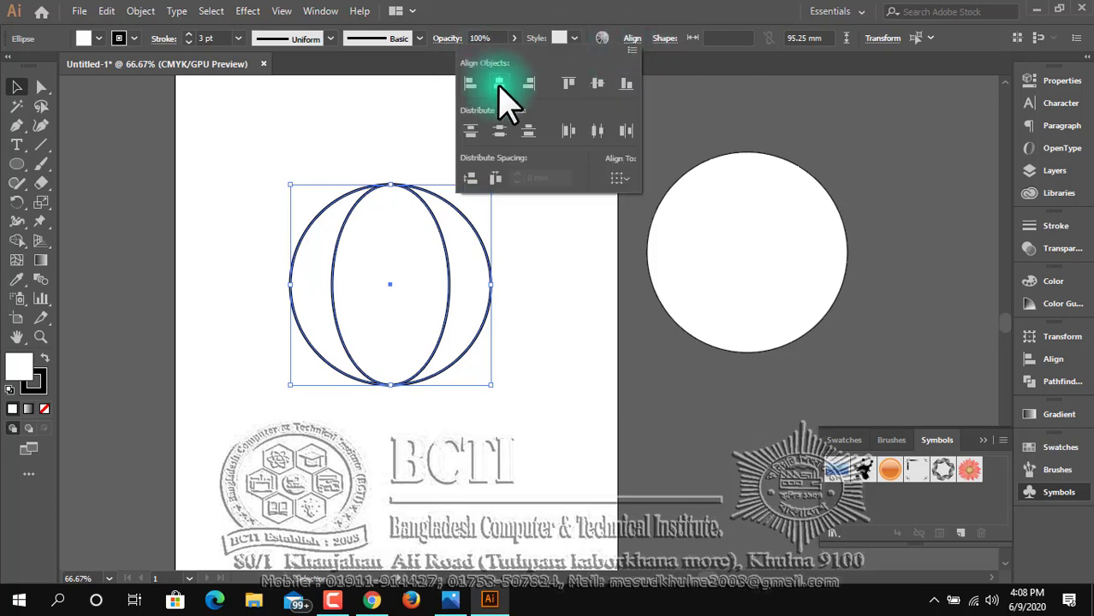
pyautogui.click(498, 449)
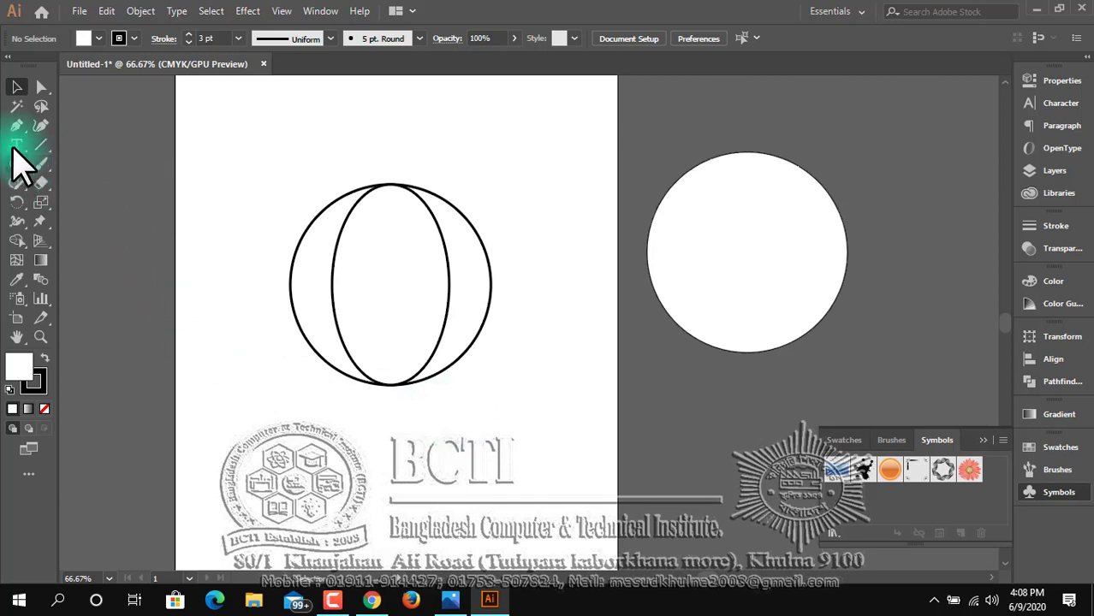
# Draw four horizontal 3 pt lines across the circle from edge to edge, two above and two below its centre.
pyautogui.click(42, 144)
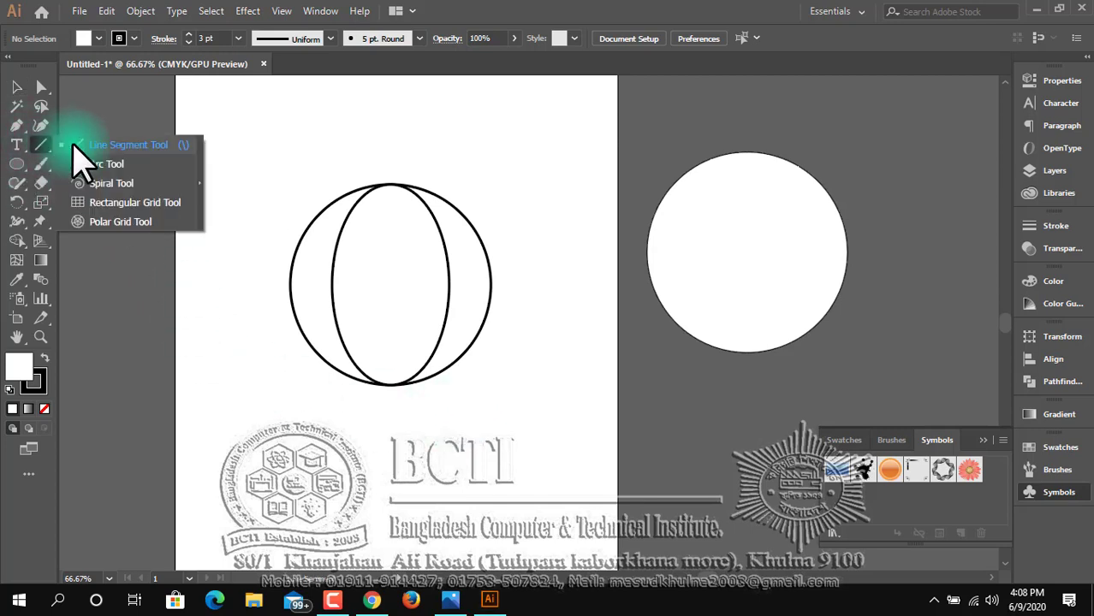
pyautogui.click(85, 145)
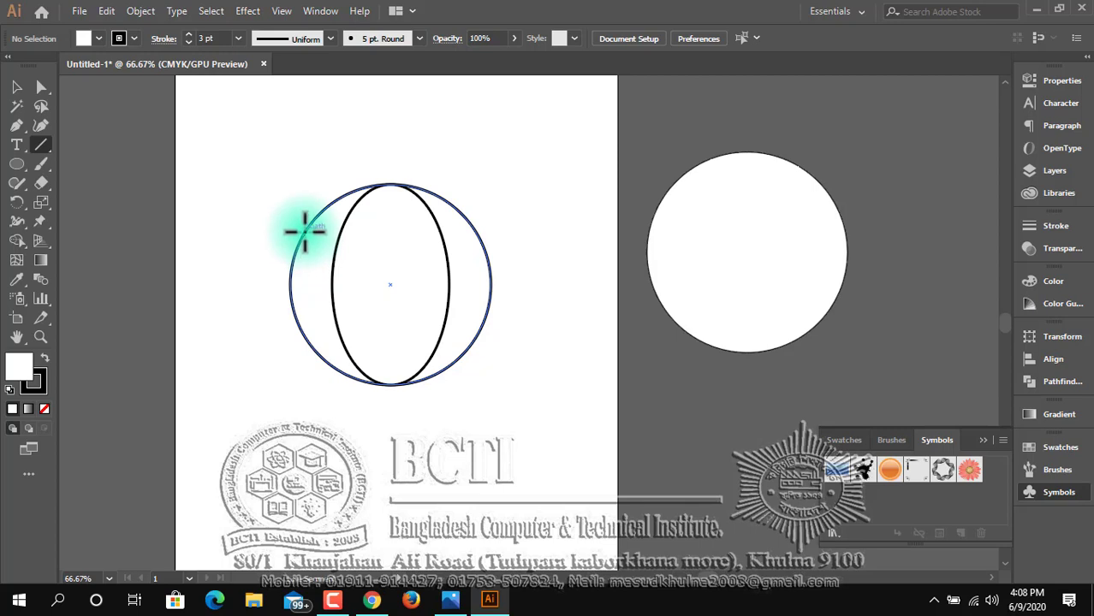
pyautogui.moveTo(305, 229); pyautogui.dragTo(476, 247)
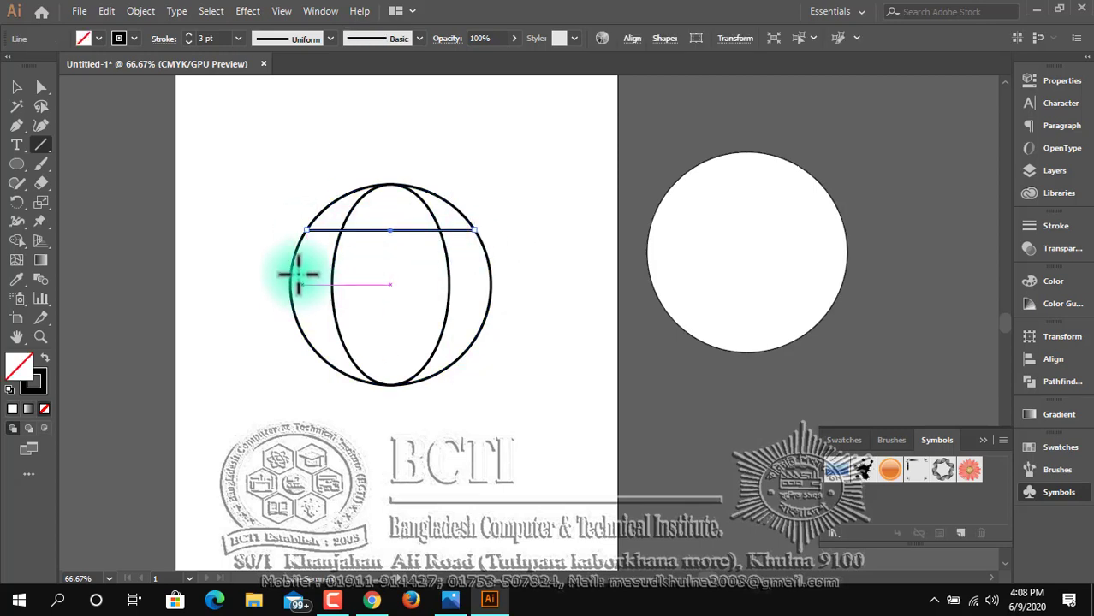
pyautogui.moveTo(295, 269); pyautogui.dragTo(340, 268)
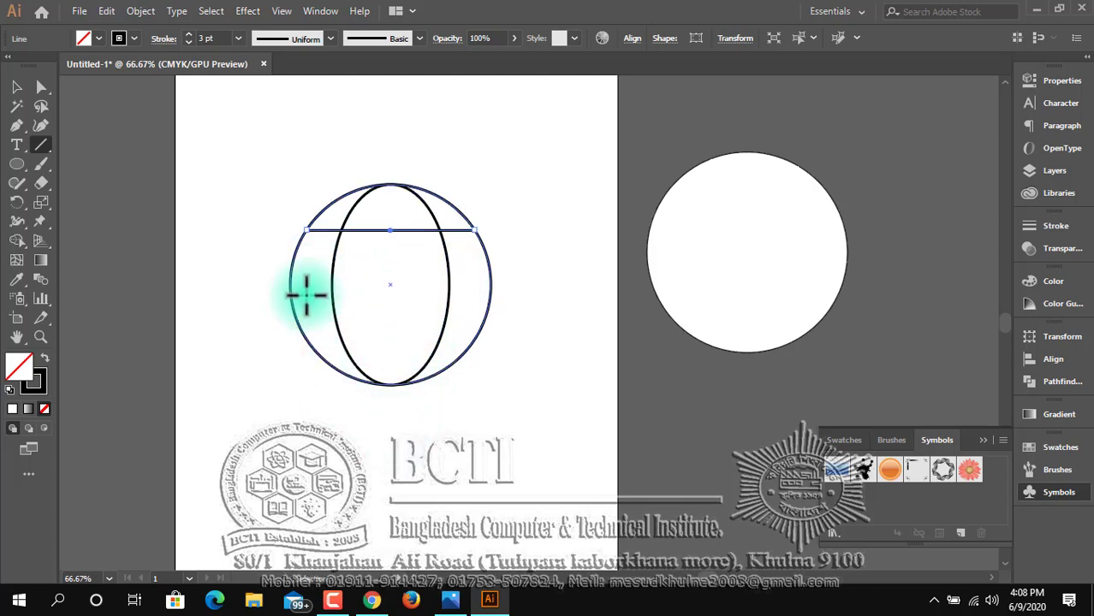
pyautogui.hotkey('ctrl', 'z')
pyautogui.moveTo(293, 268); pyautogui.dragTo(491, 268)
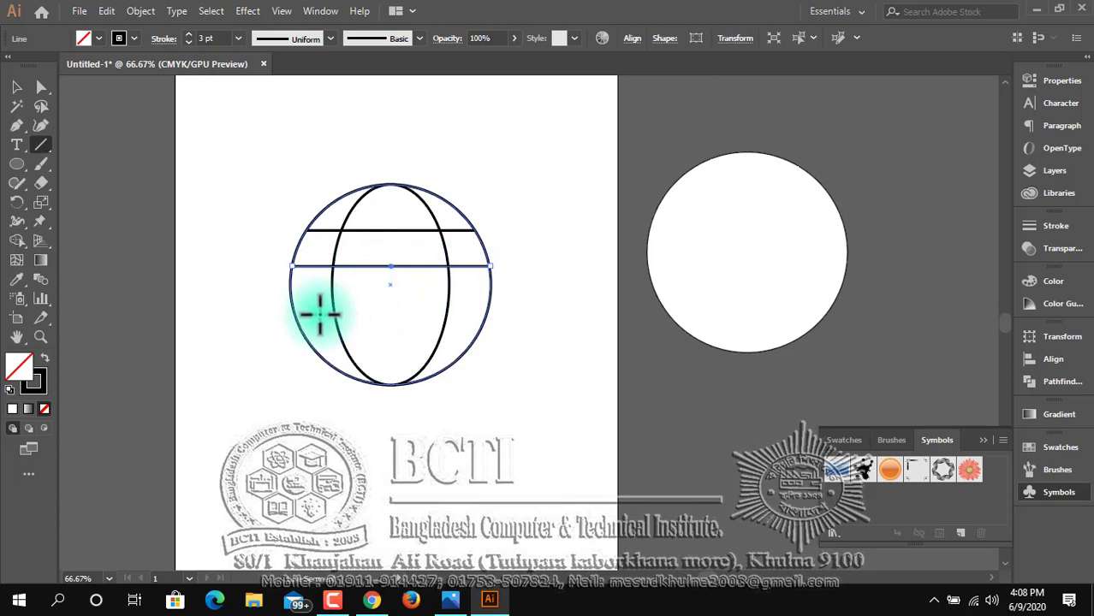
pyautogui.moveTo(291, 296); pyautogui.dragTo(491, 294)
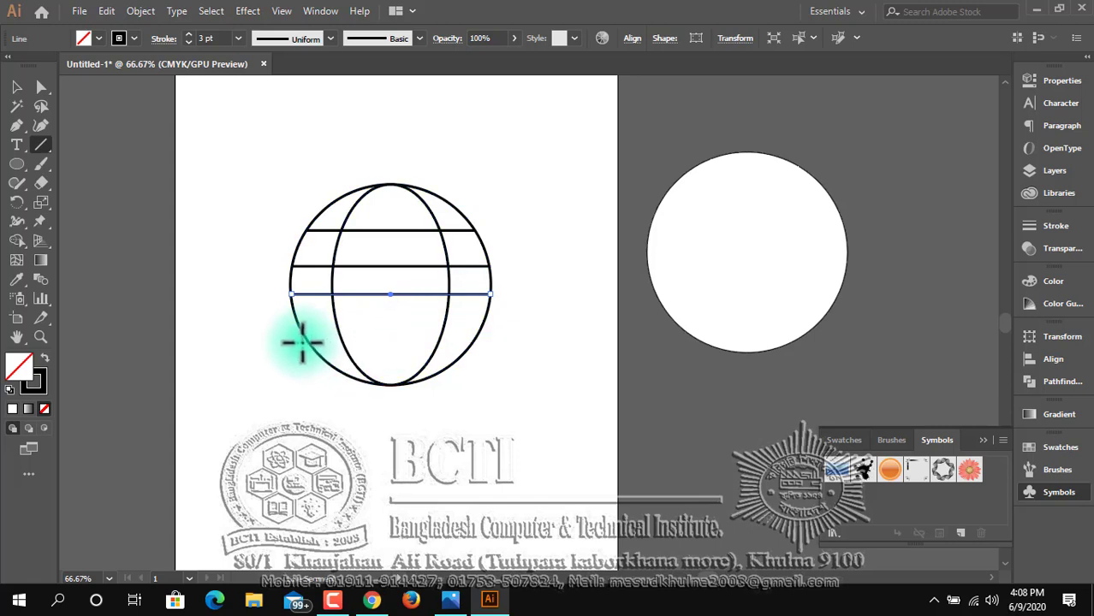
pyautogui.moveTo(307, 336); pyautogui.dragTo(480, 335)
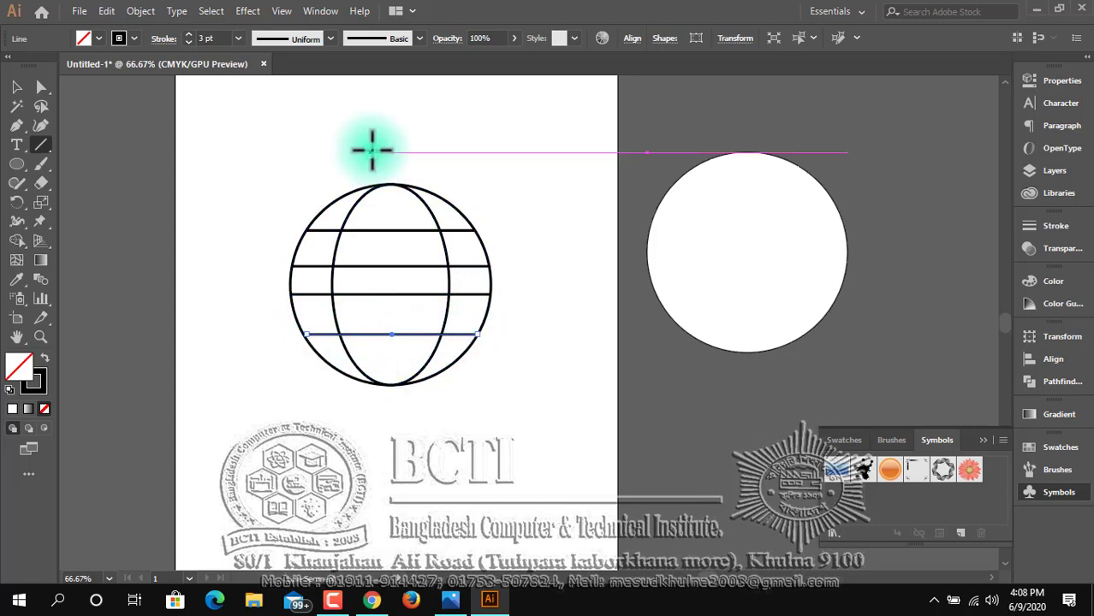
# Draw a vertical line through the circle's centre from its top to its bottom and deselect it.
pyautogui.moveTo(390, 184); pyautogui.dragTo(390, 385)
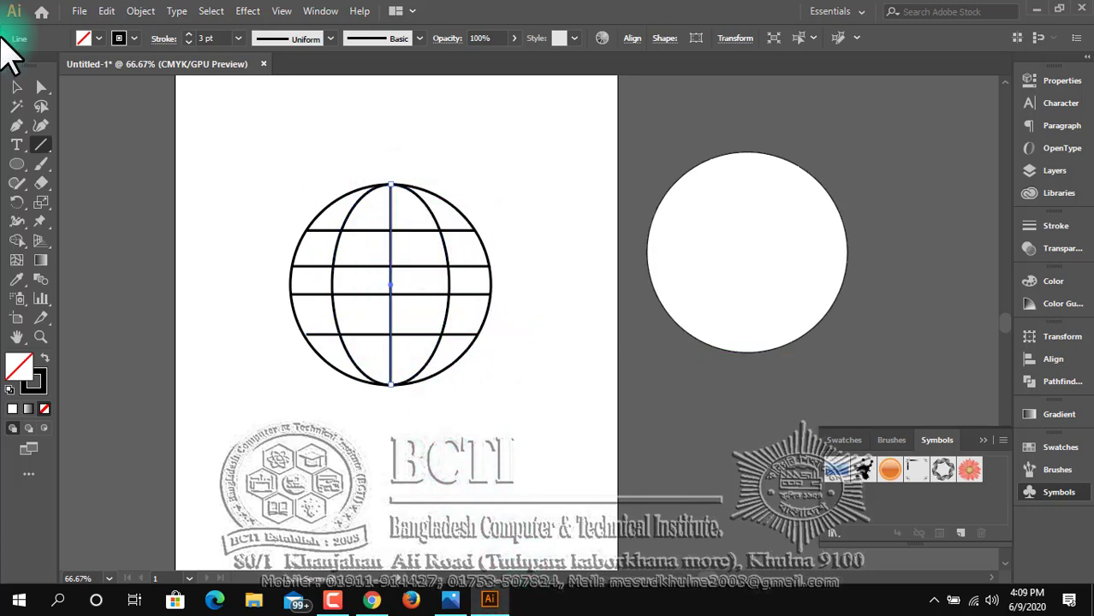
pyautogui.click(16, 86)
pyautogui.click(270, 176)
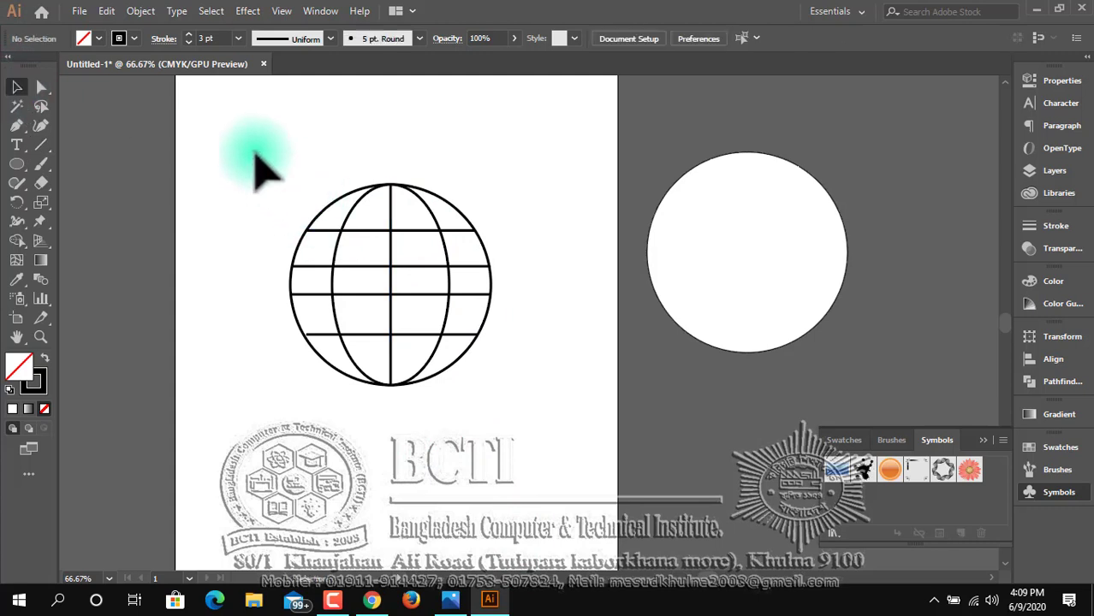
# Convert the ellipse's top and bottom anchor points to sharp corners with the Anchor Point tool.
pyautogui.click(439, 223)
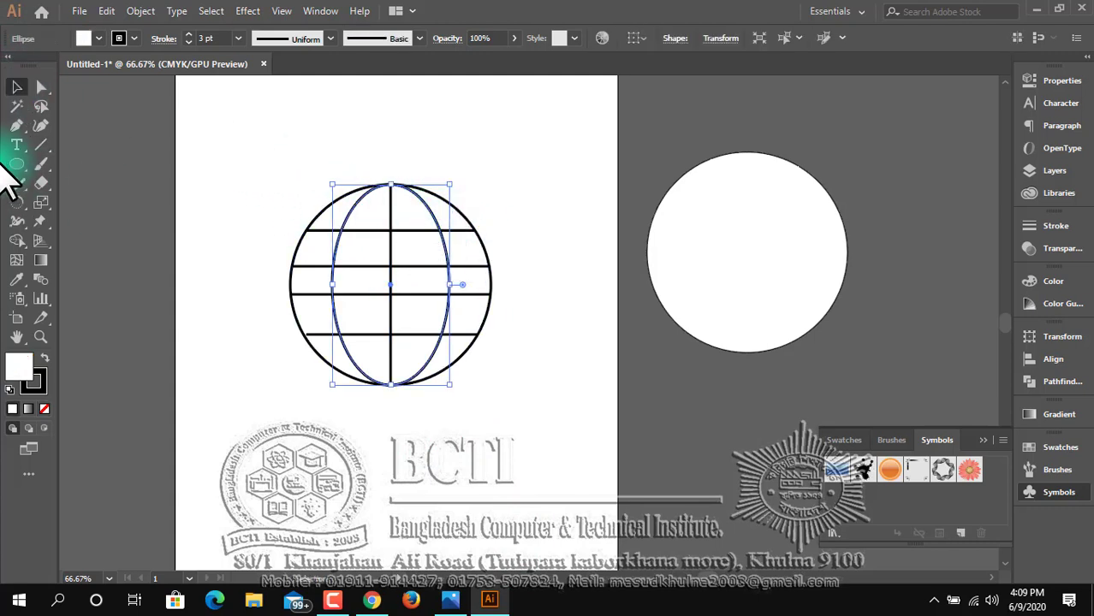
pyautogui.moveTo(15, 130); pyautogui.dragTo(73, 187)
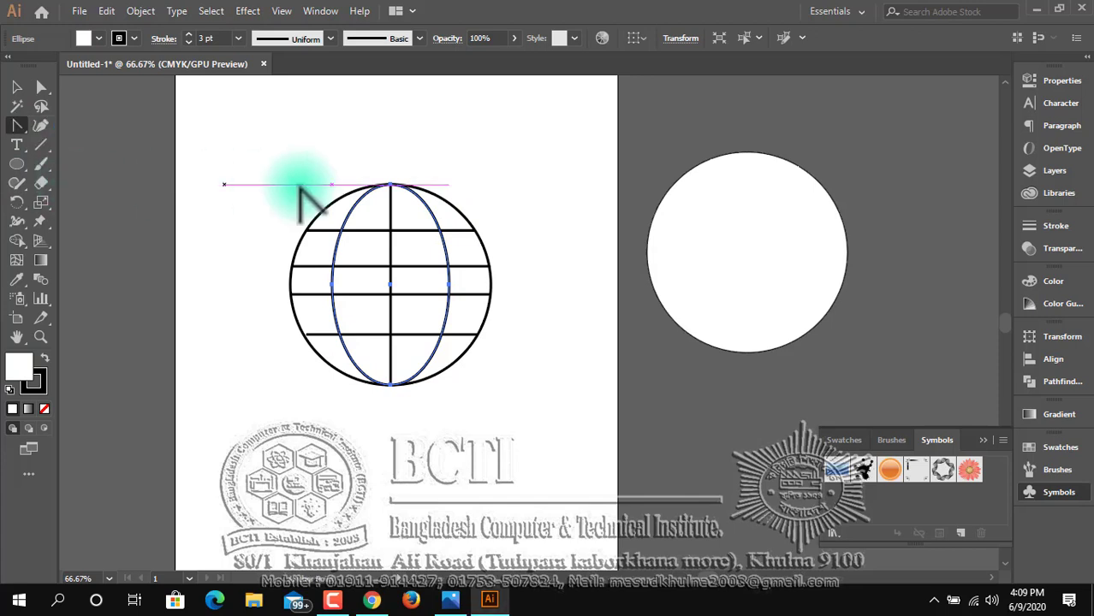
pyautogui.click(391, 185)
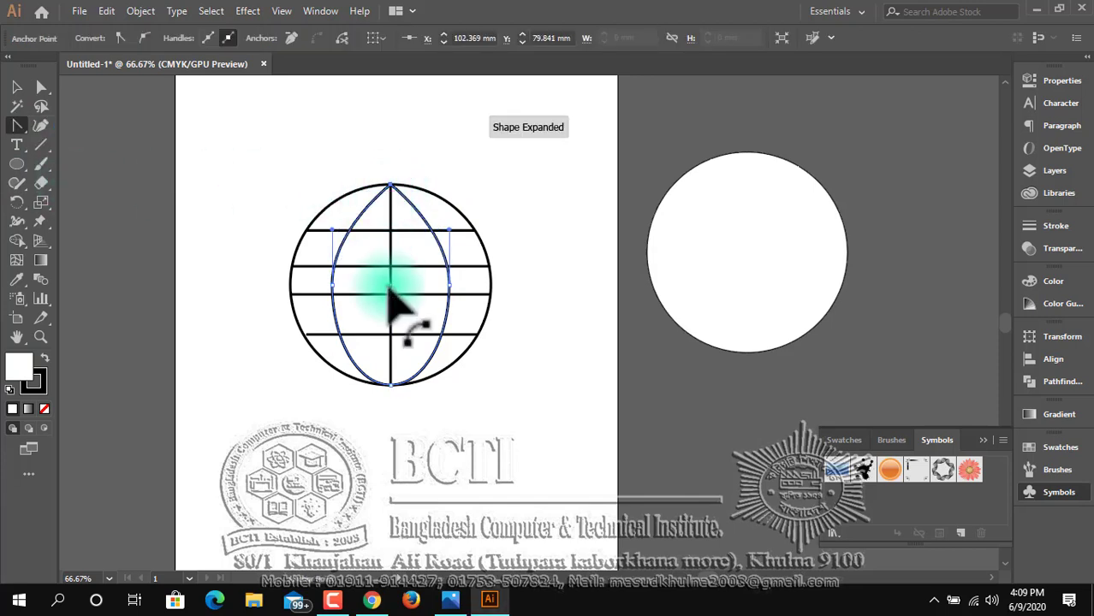
pyautogui.click(392, 386)
pyautogui.press('v')
# Delete the lowest horizontal line and move the two middle lines down, one to the circle's centre and one to its lower part.
pyautogui.click(378, 334)
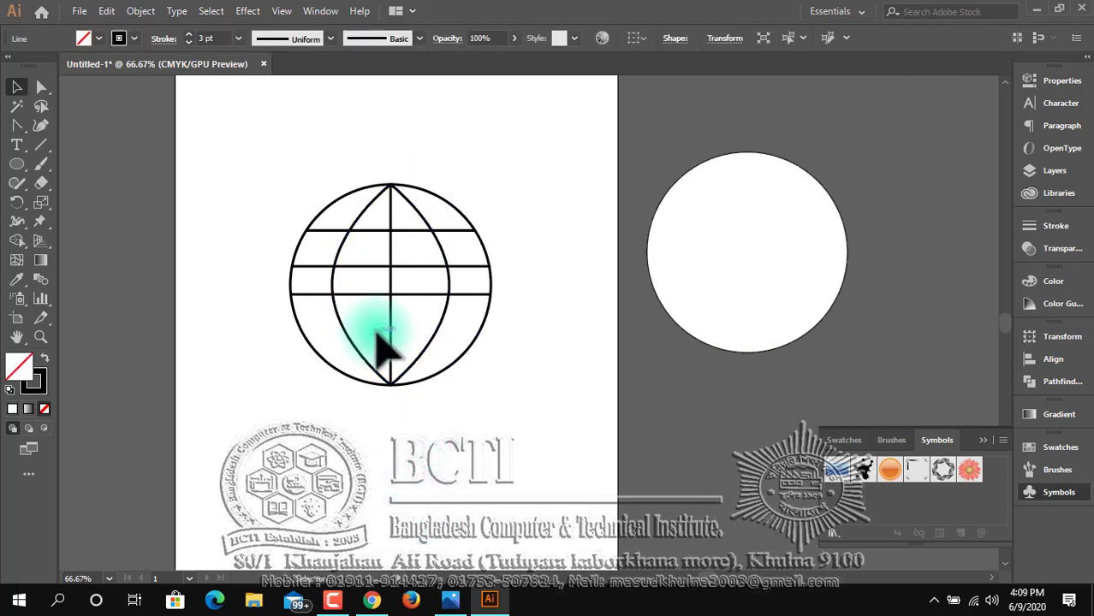
pyautogui.click(352, 286)
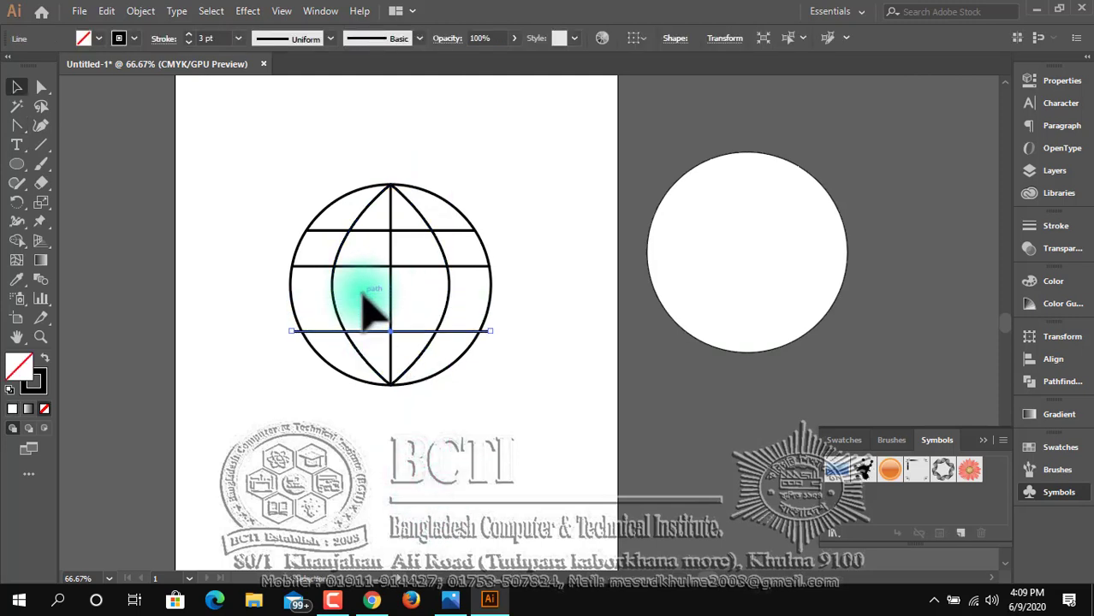
pyautogui.press('Down')
pyautogui.press('Down')
pyautogui.press('Down')
pyautogui.press('Down')
pyautogui.press('Down')
pyautogui.press('Down')
pyautogui.press('Down')
pyautogui.press('Down')
pyautogui.press('Down')
pyautogui.press('Down')
pyautogui.press('Down')
pyautogui.press('Down')
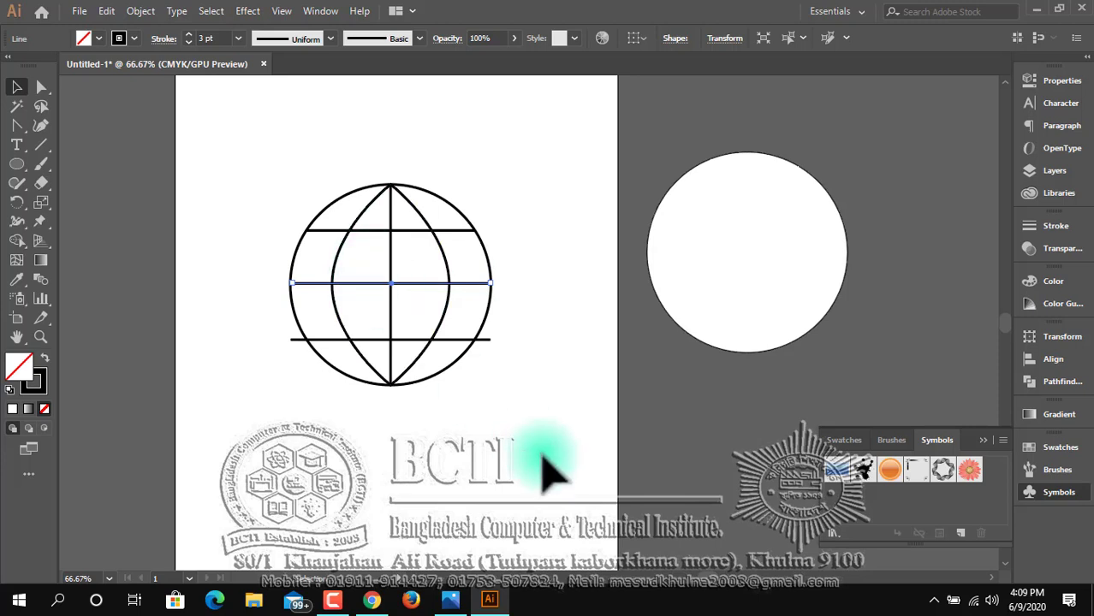
# Shorten the lower horizontal line at both ends so it stops at the circle's outline.
pyautogui.click(479, 411)
pyautogui.click(462, 341)
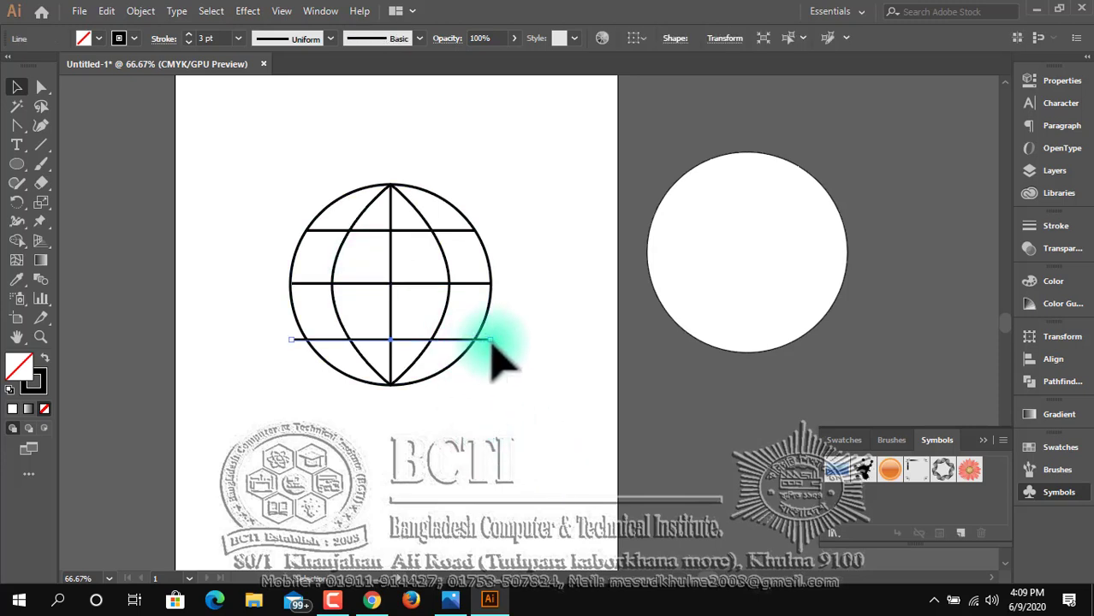
pyautogui.moveTo(488, 341); pyautogui.dragTo(475, 341)
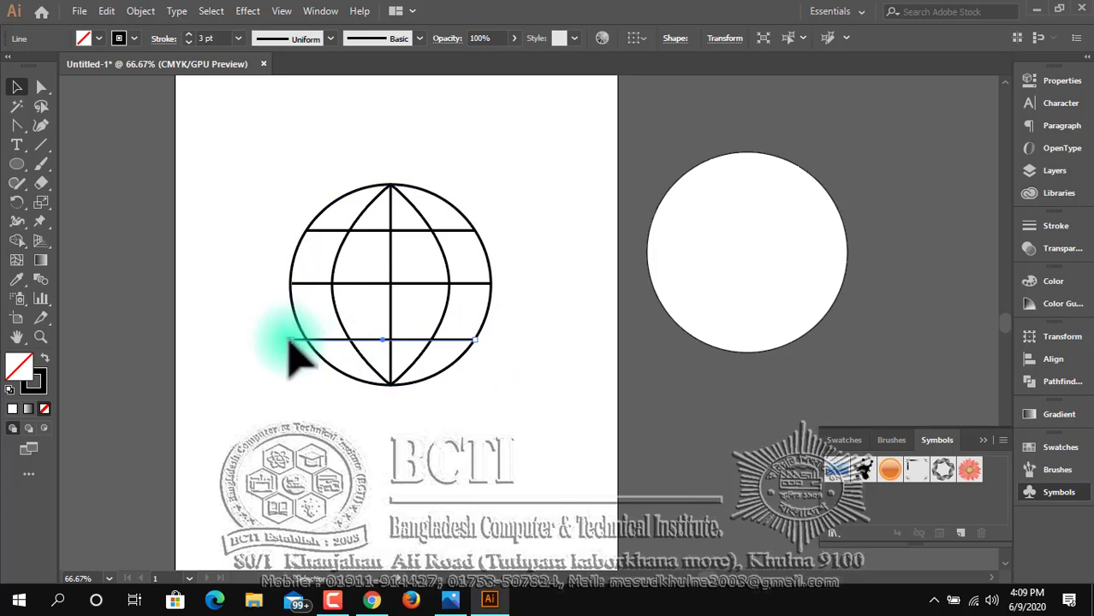
pyautogui.moveTo(289, 339); pyautogui.dragTo(297, 343)
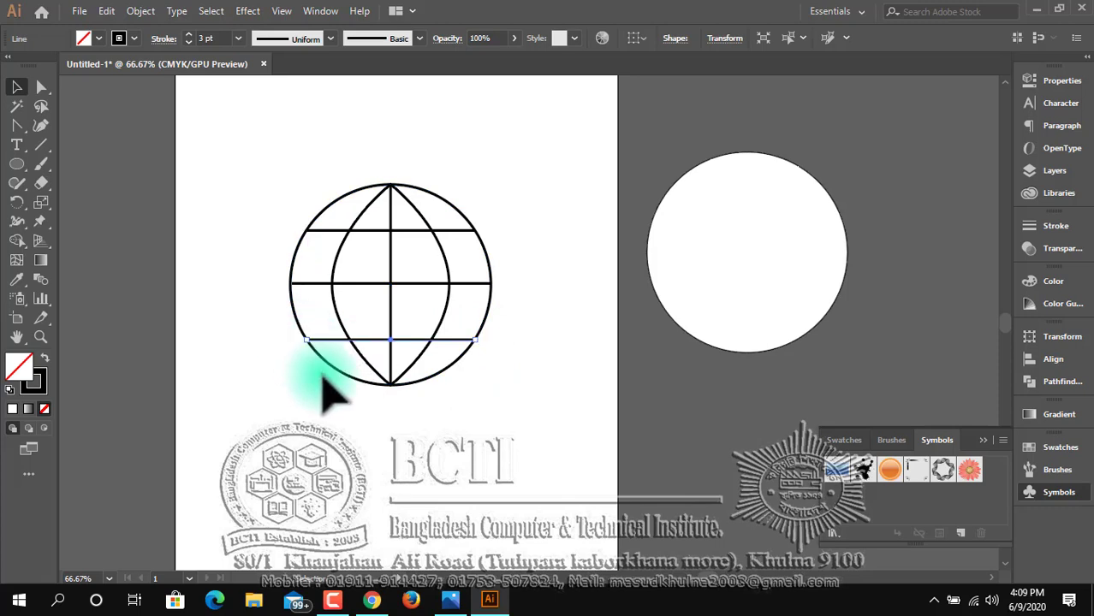
pyautogui.click(320, 366)
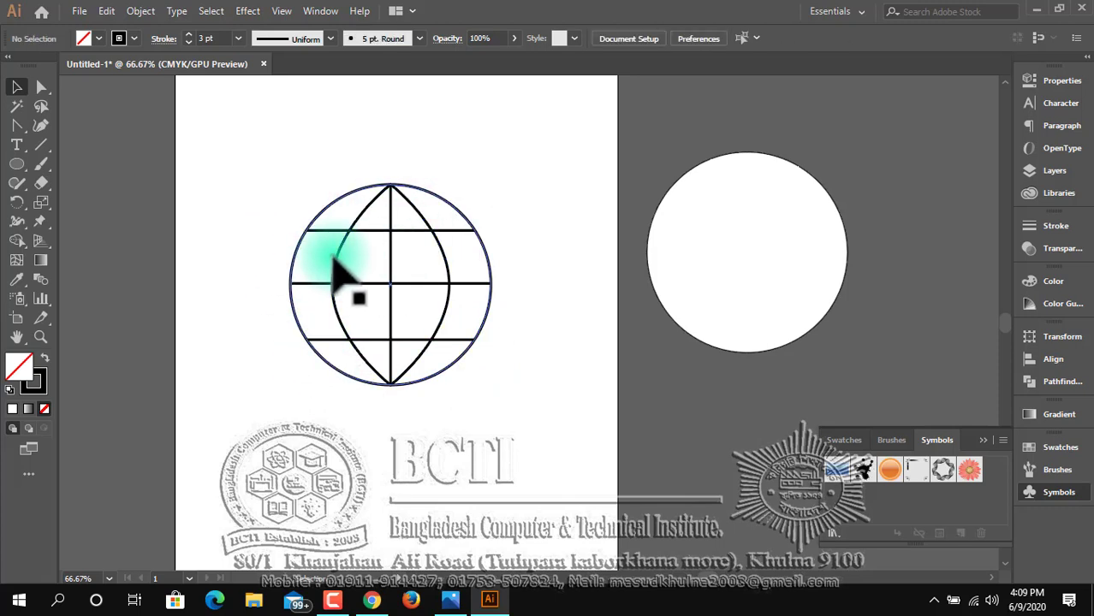
# Narrow the pointed ellipse slightly and nudge it left until it is centred on the vertical line.
pyautogui.click(337, 286)
pyautogui.moveTo(338, 285); pyautogui.dragTo(346, 285)
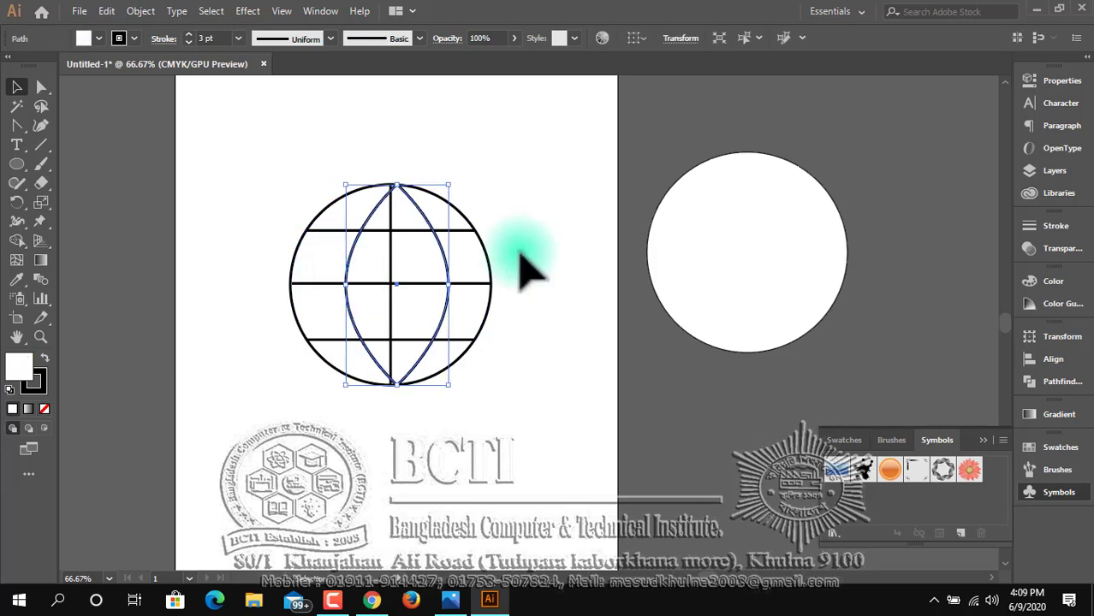
pyautogui.press('Left')
pyautogui.press('Left')
pyautogui.press('Left')
pyautogui.press('Left')
pyautogui.press('Left')
pyautogui.press('Left')
pyautogui.press('Left')
pyautogui.press('Left')
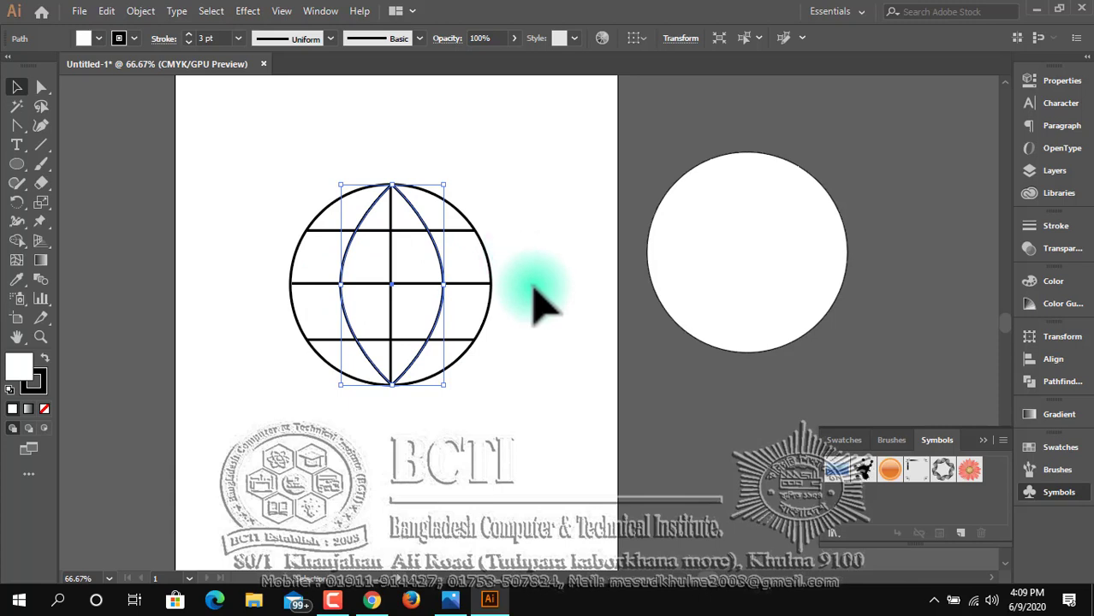
pyautogui.click(536, 355)
pyautogui.moveTo(288, 151); pyautogui.dragTo(575, 429)
pyautogui.click(493, 415)
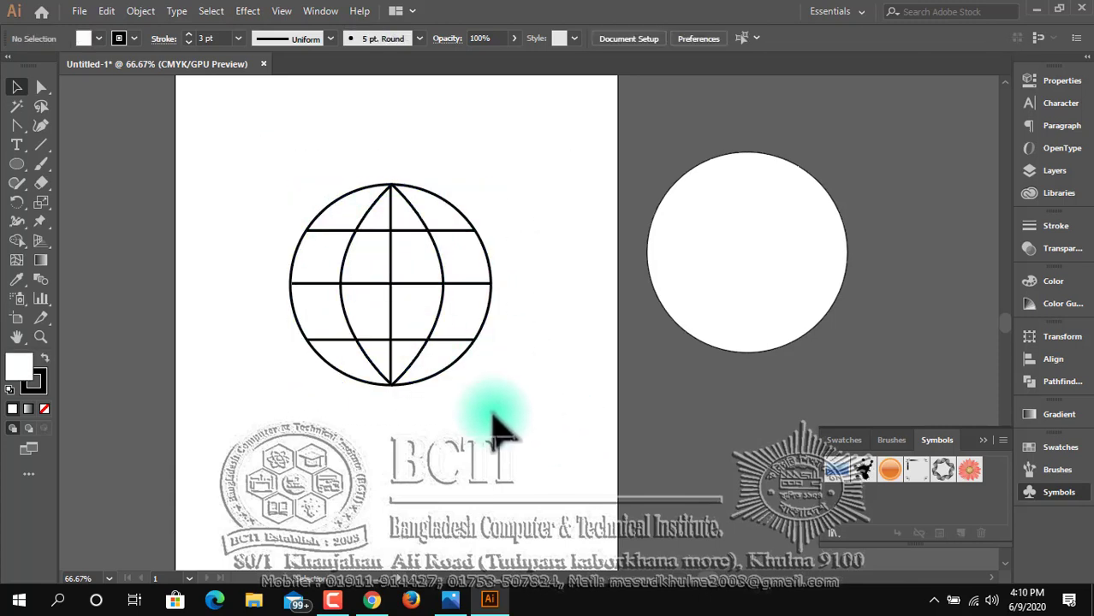
# Select all parts of the globe and set their stroke weight to 7 pt.
pyautogui.moveTo(215, 124); pyautogui.dragTo(556, 496)
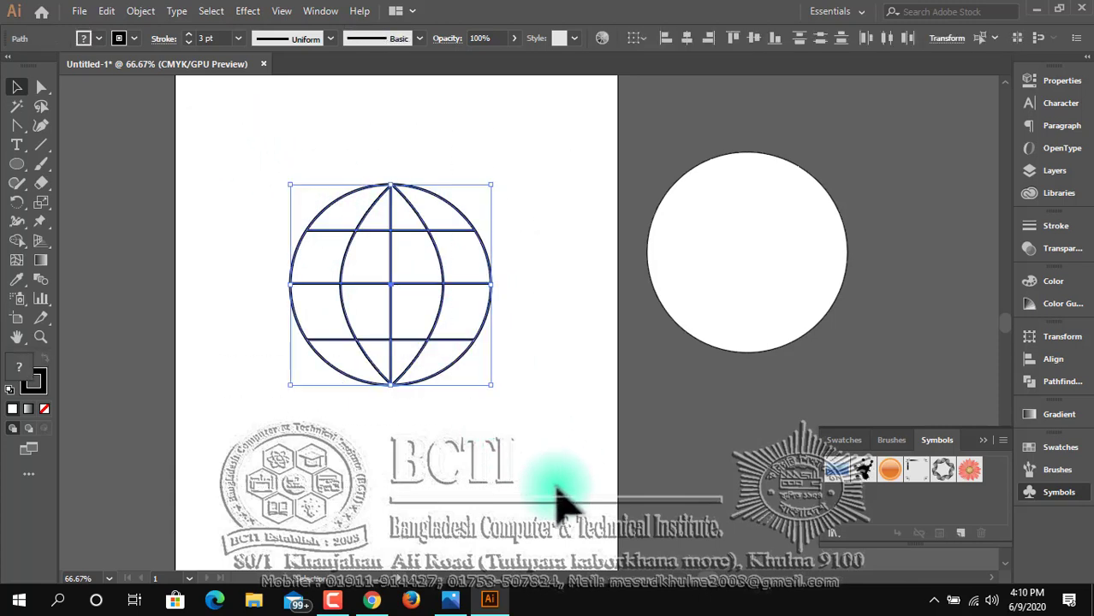
pyautogui.click(187, 36)
pyautogui.click(188, 35)
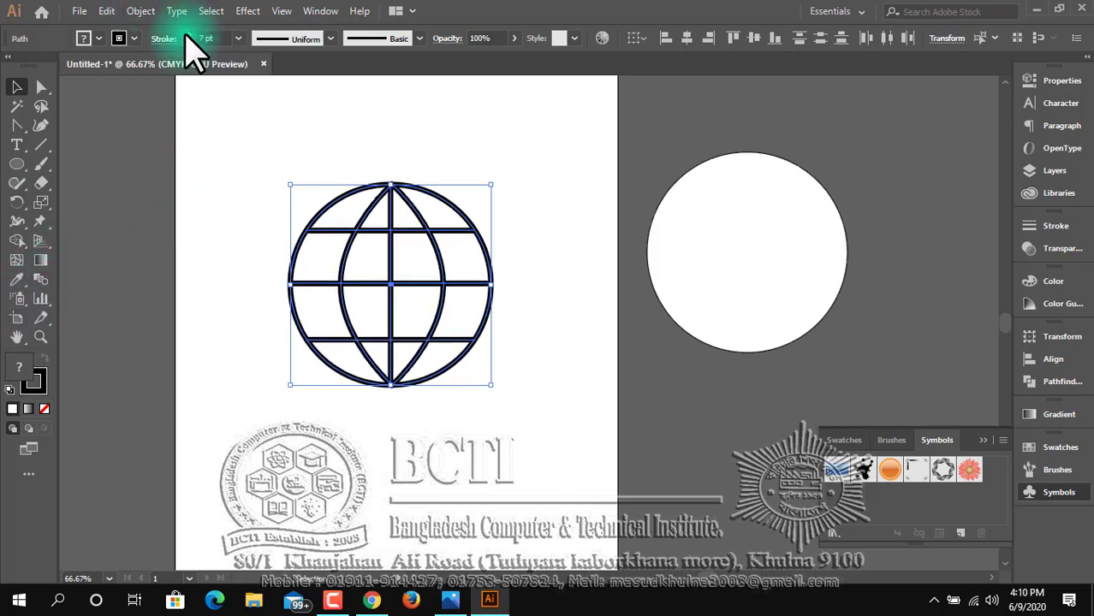
# Set the globe's stroke colour to blue with hue 240°, saturation 95% and brightness 92%, and deselect it.
pyautogui.doubleClick(39, 374)
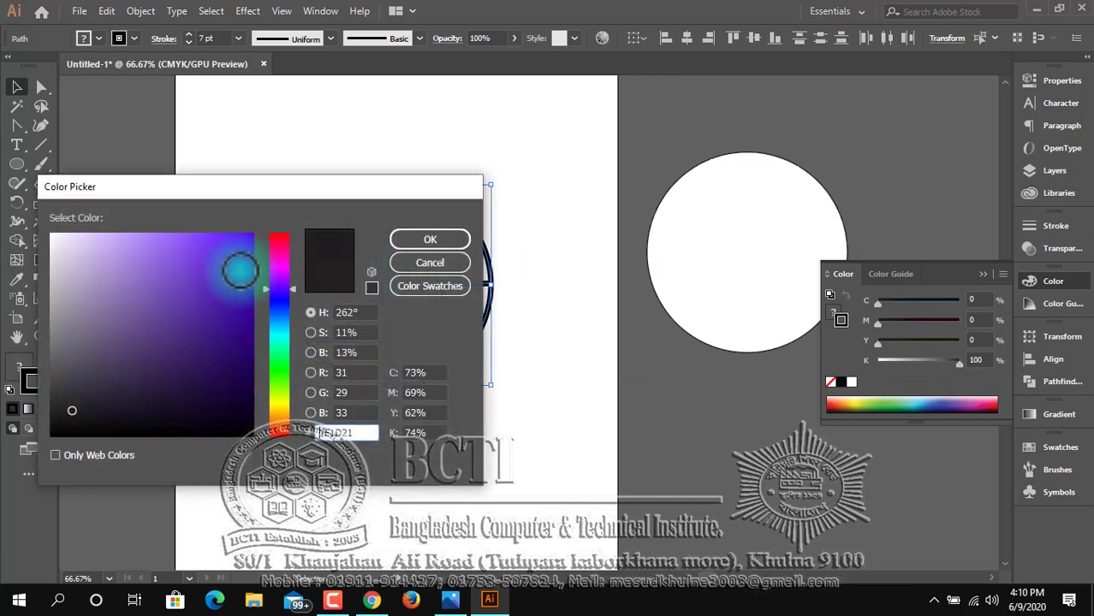
pyautogui.moveTo(240, 269); pyautogui.dragTo(243, 250)
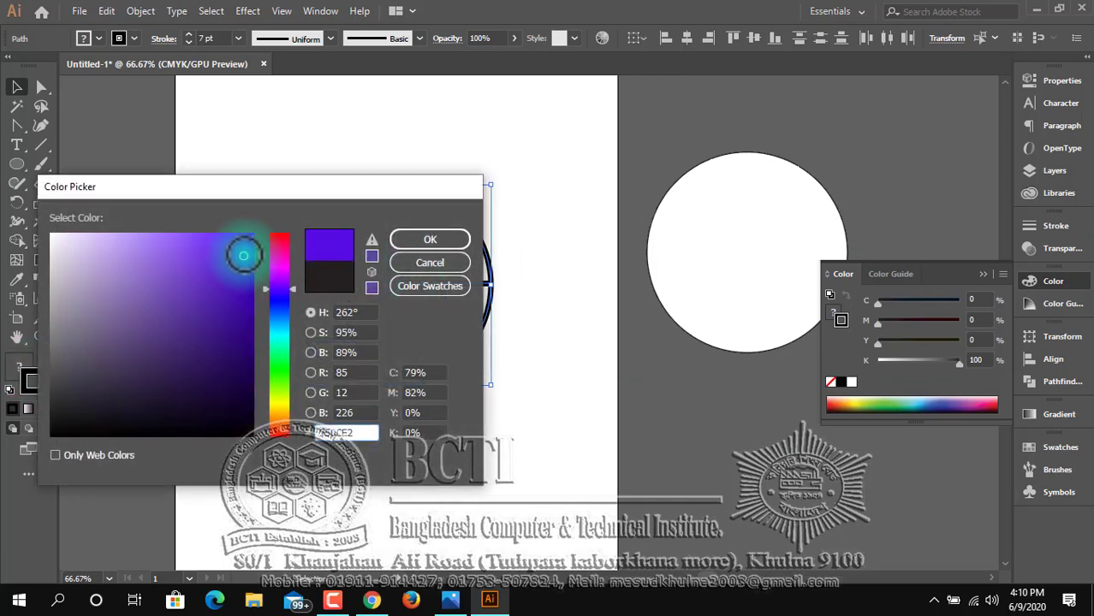
pyautogui.click(283, 299)
pyautogui.click(428, 241)
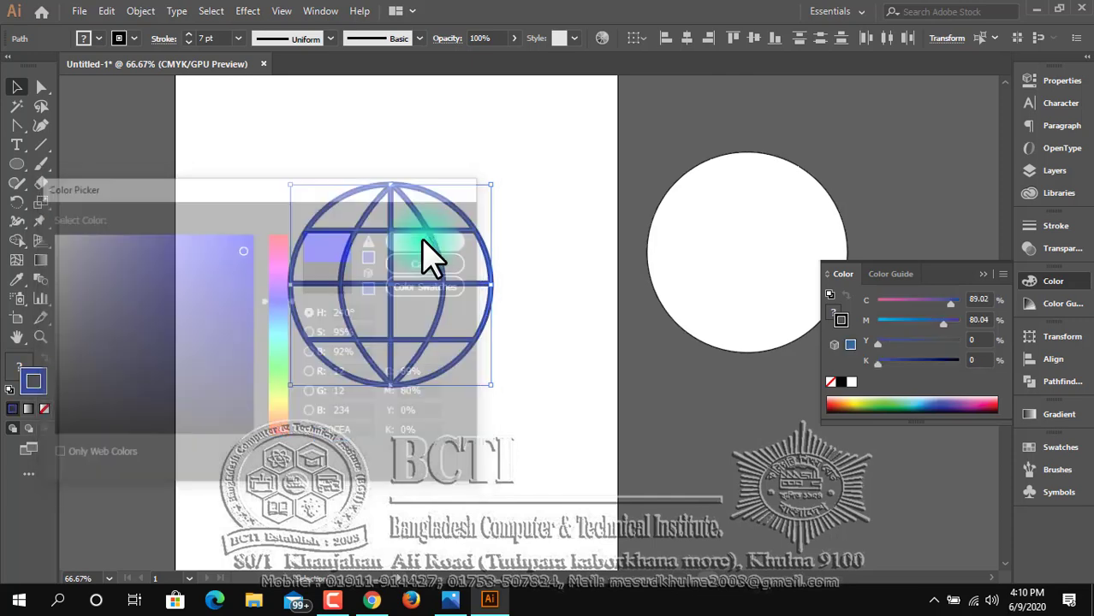
pyautogui.click(476, 449)
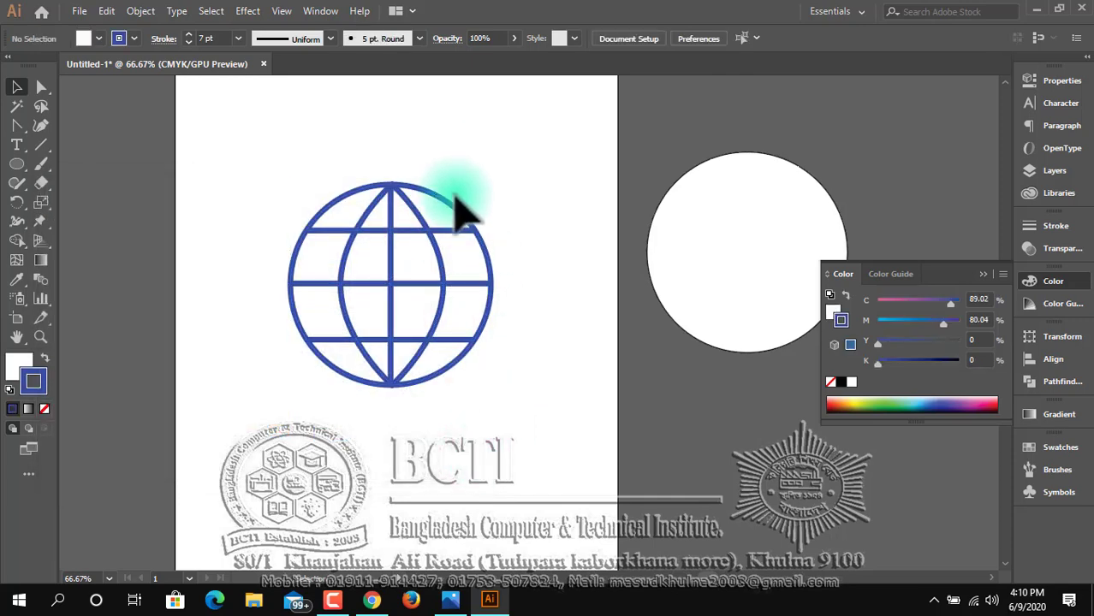
# Fill the globe's outer circle with grey of hue 344°, saturation 3% and brightness 68%, and deselect it.
pyautogui.click(452, 209)
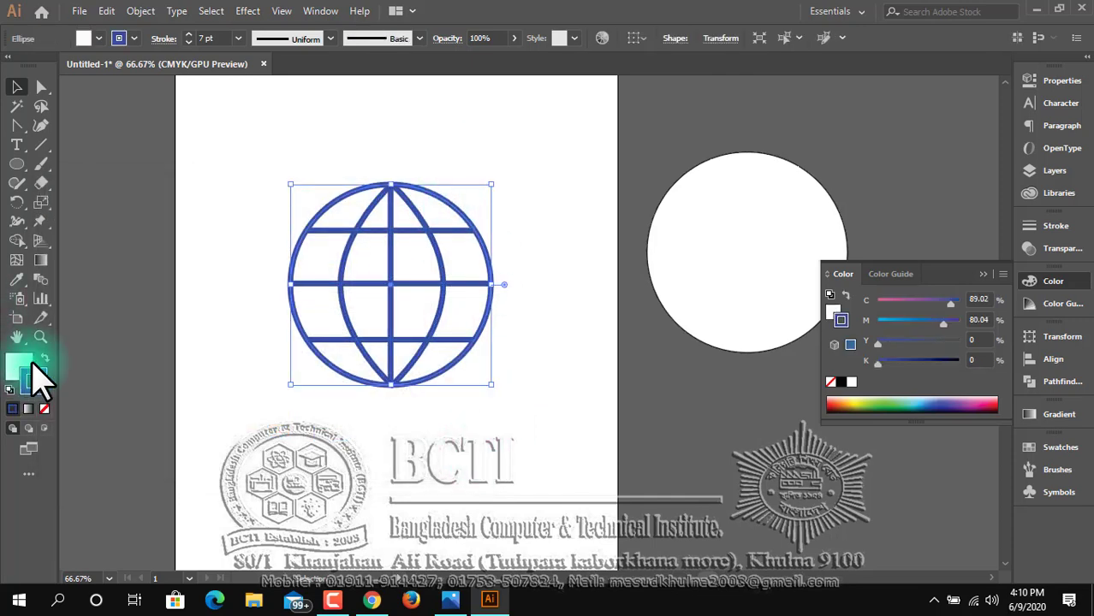
pyautogui.click(454, 605)
pyautogui.click(455, 604)
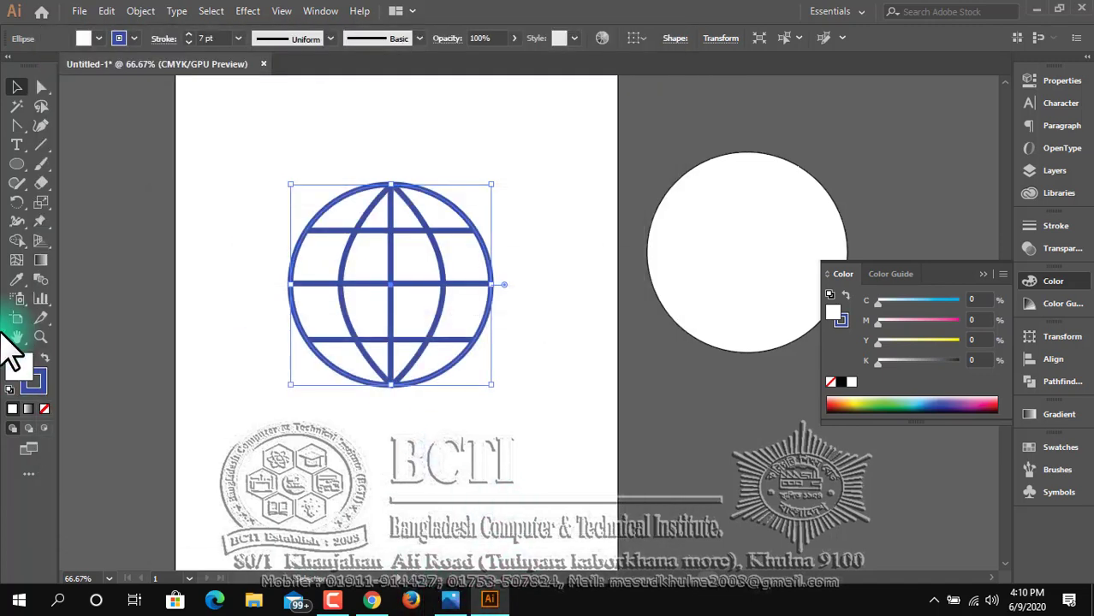
pyautogui.doubleClick(23, 374)
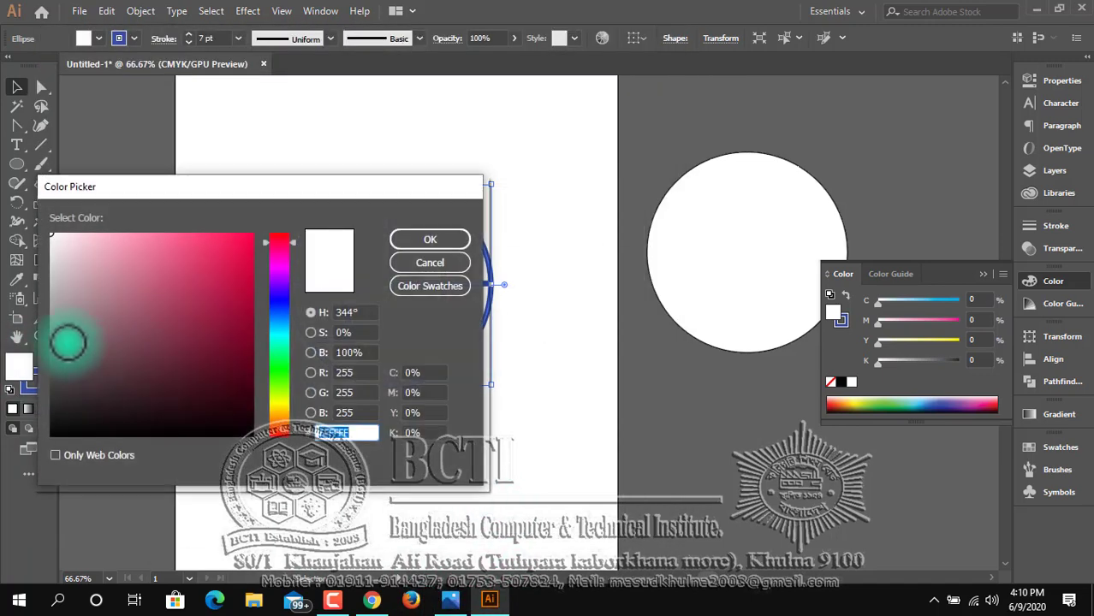
pyautogui.moveTo(59, 324); pyautogui.dragTo(55, 298)
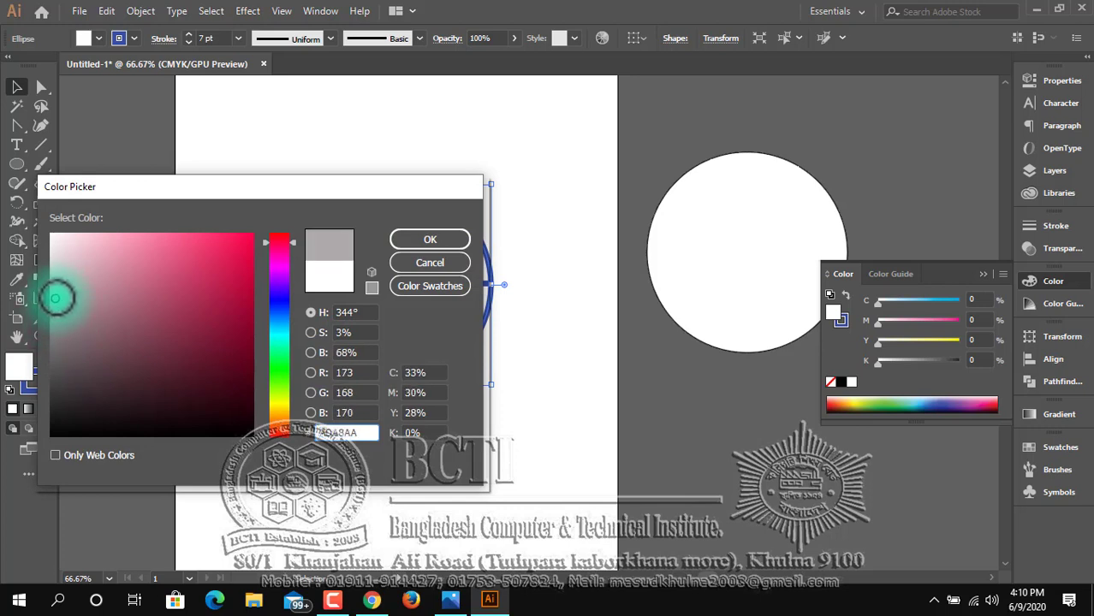
pyautogui.click(462, 240)
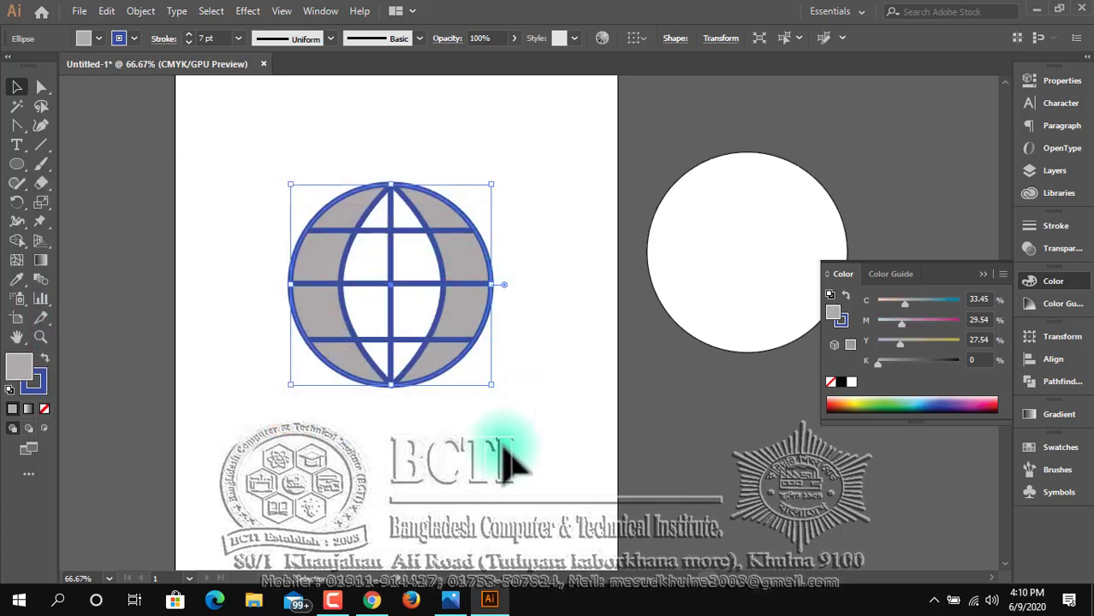
pyautogui.click(452, 447)
# Remove the fill from the pointed ellipse inside the globe and deselect it.
pyautogui.click(445, 283)
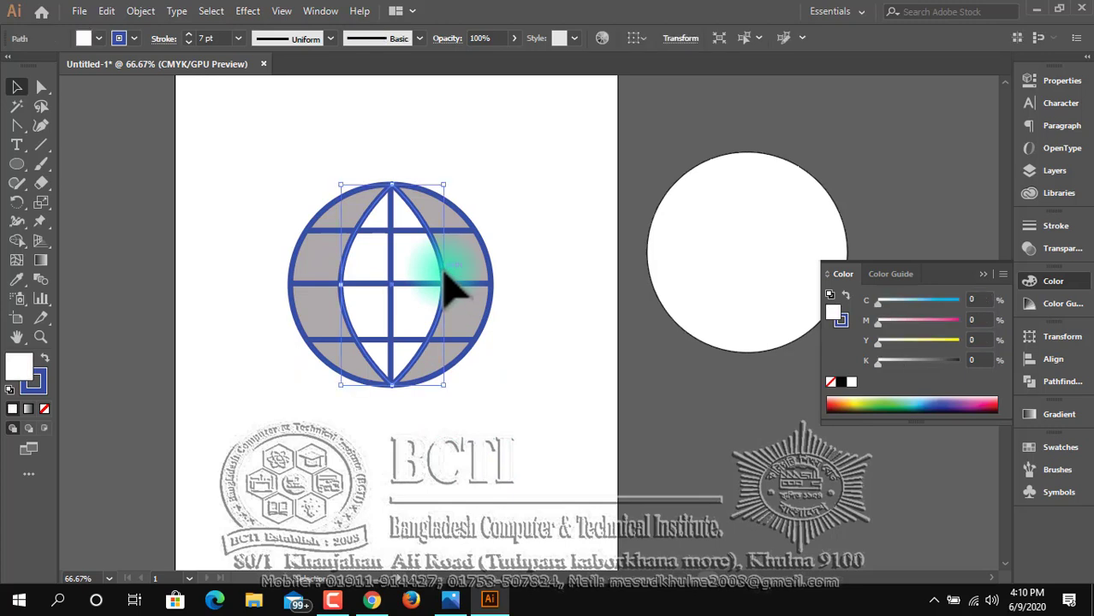
pyautogui.click(43, 409)
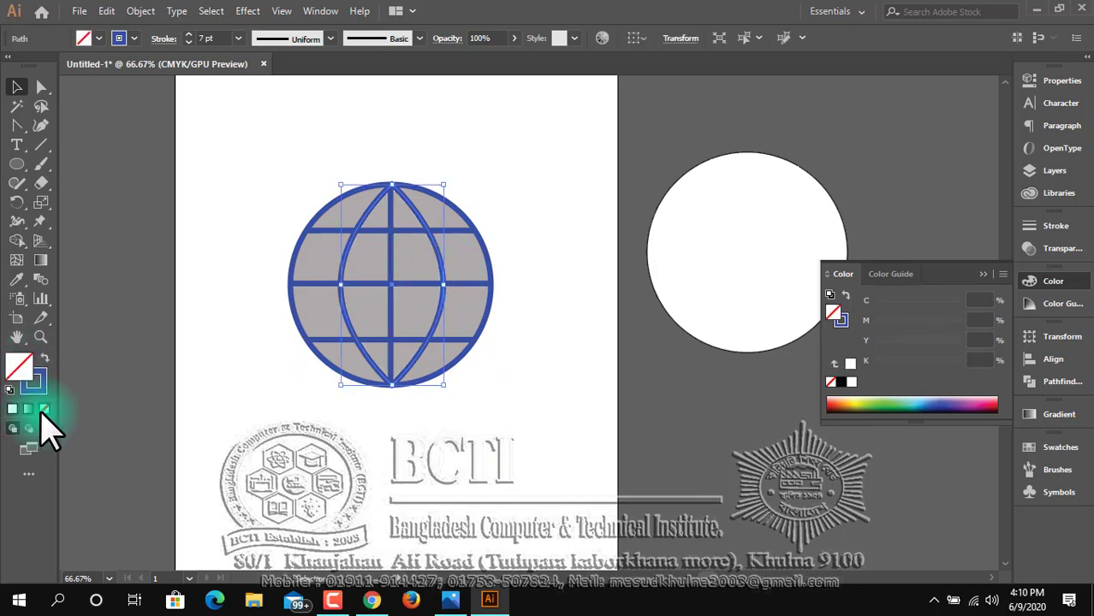
pyautogui.click(302, 438)
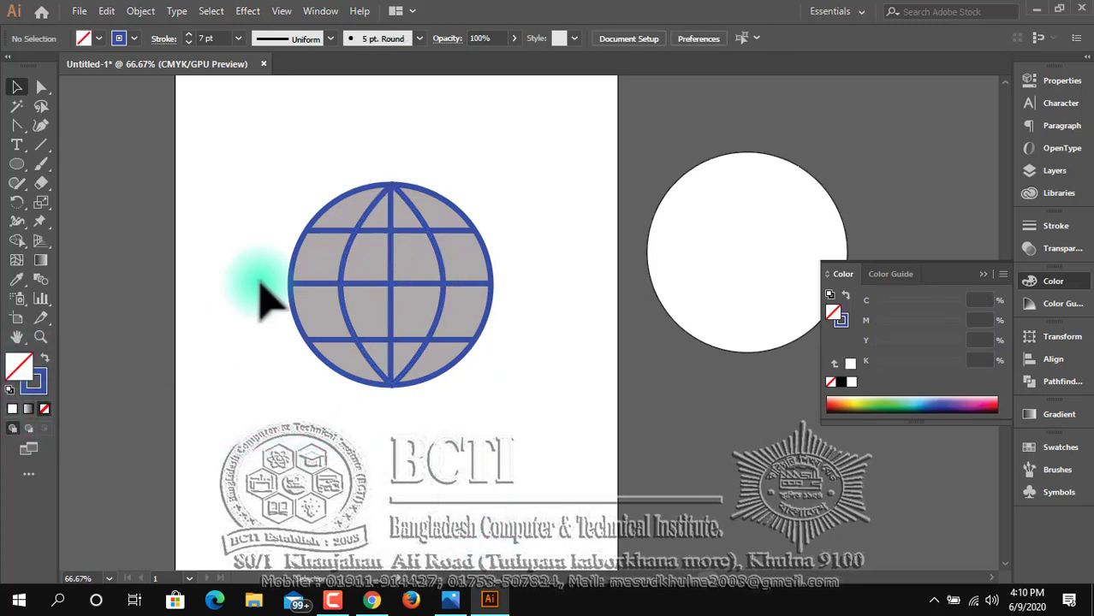
# Group all parts of the globe, move the group left so it straddles the artboard's left edge, and deselect it.
pyautogui.moveTo(295, 152); pyautogui.dragTo(495, 433)
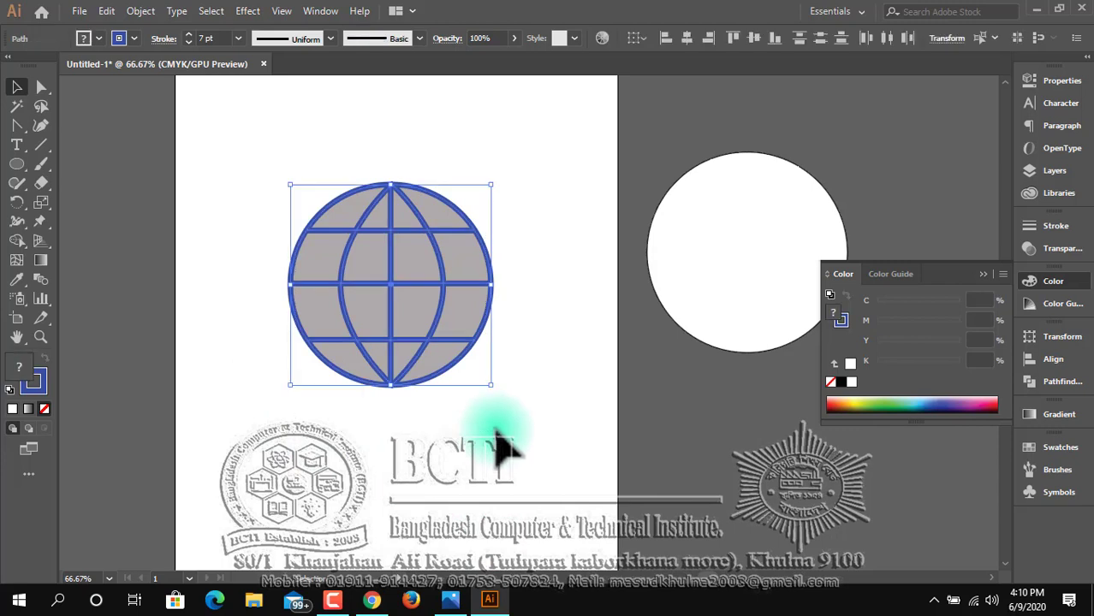
pyautogui.press('ctrl')
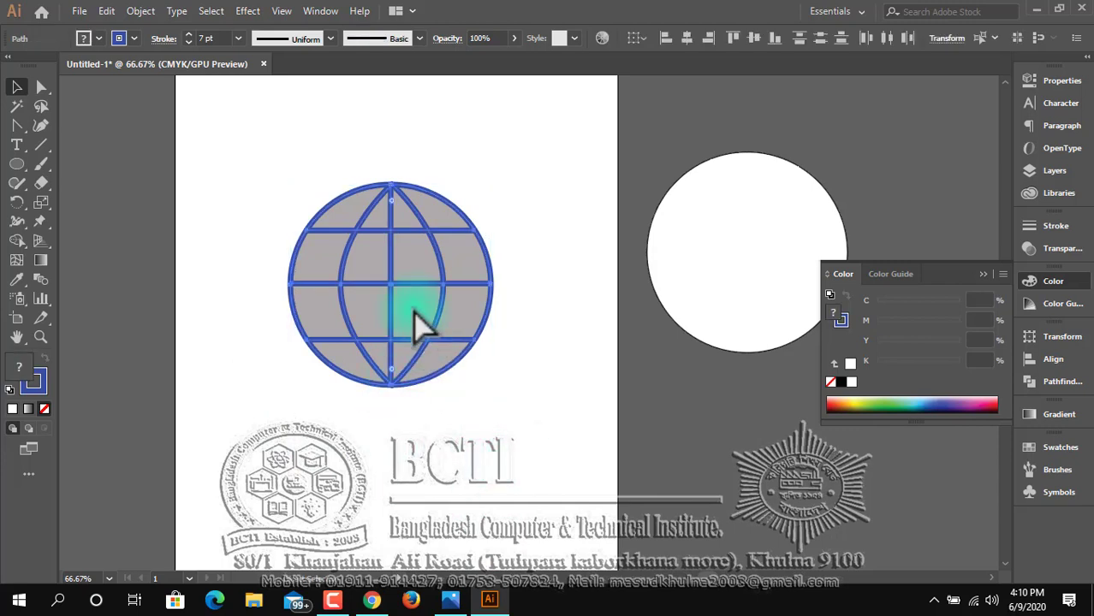
pyautogui.moveTo(410, 299); pyautogui.dragTo(240, 264)
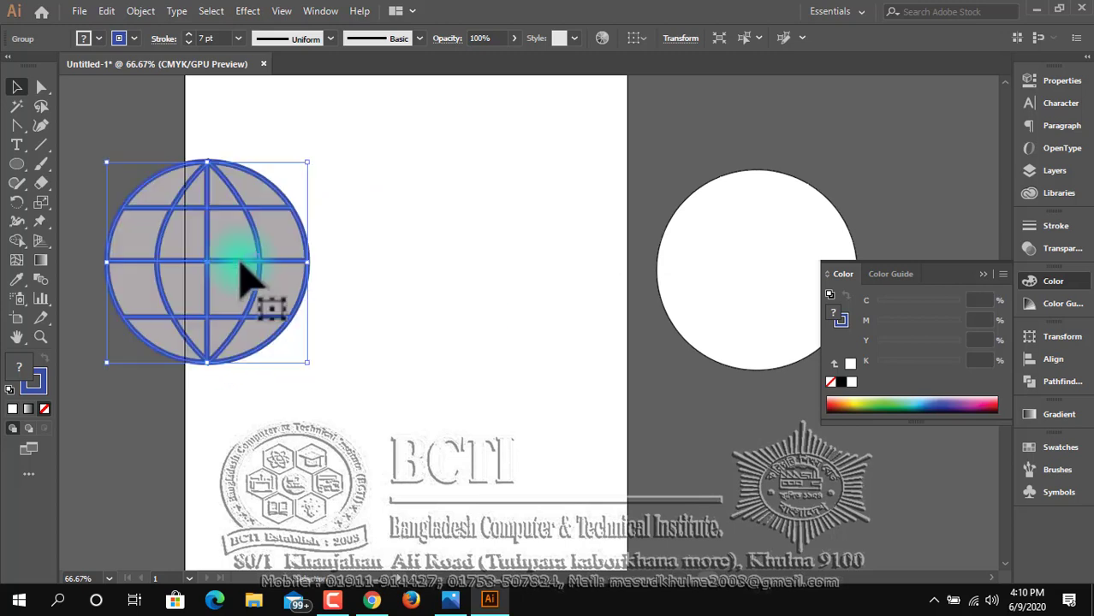
pyautogui.hotkey('ctrl', 'shift', 'a')
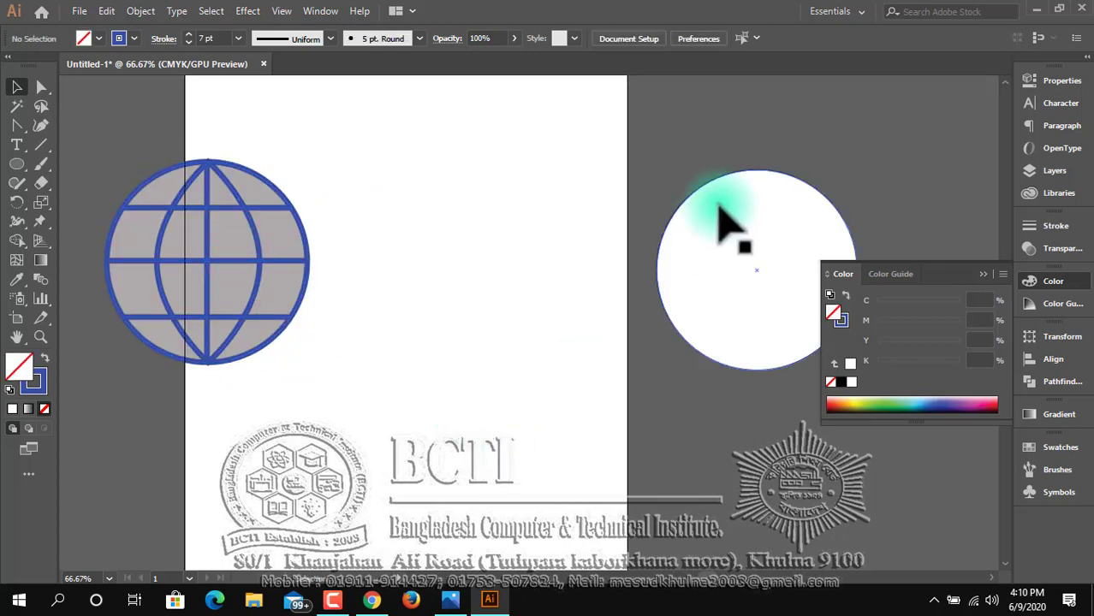
# Move the spare white circle onto the artboard and shrink it proportionally about its centre to a small circle.
pyautogui.moveTo(721, 220); pyautogui.dragTo(460, 224)
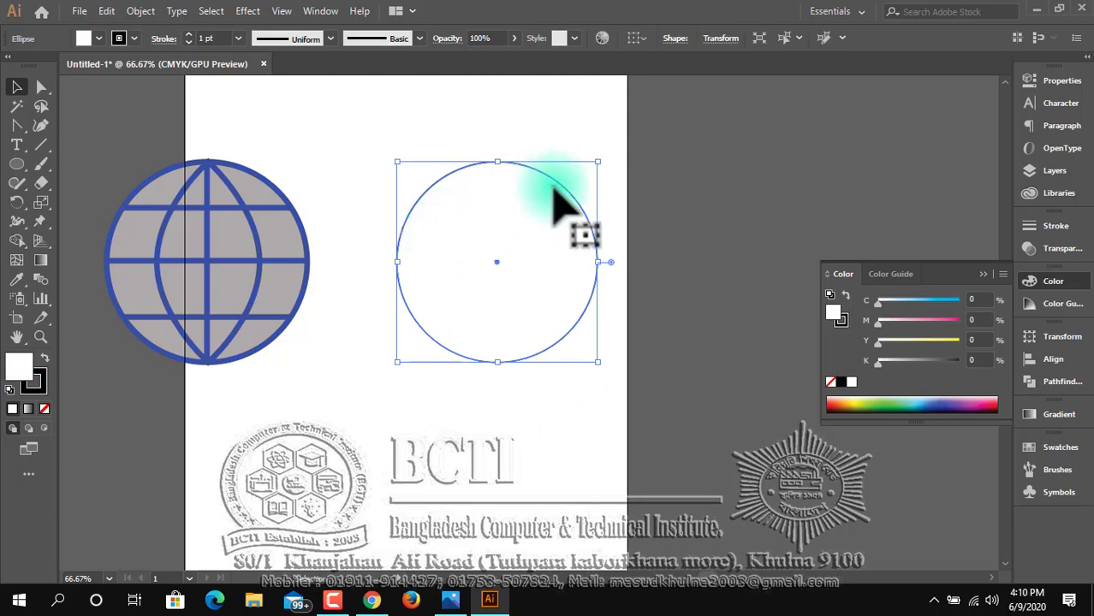
pyautogui.moveTo(594, 170); pyautogui.dragTo(518, 245)
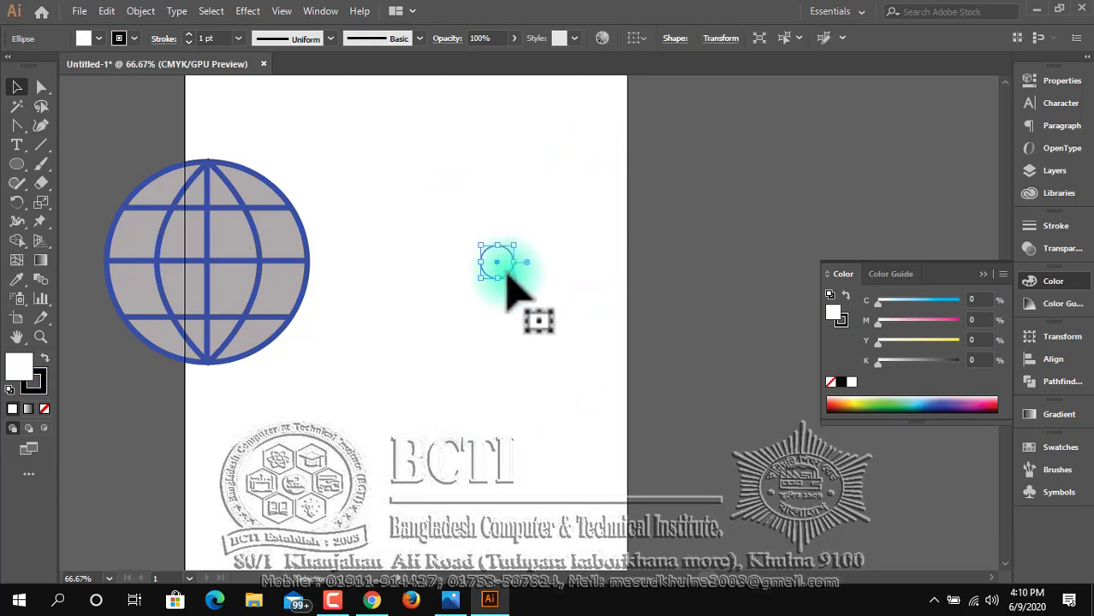
pyautogui.keyDown('ctrl'); pyautogui.click(539, 308); pyautogui.keyUp('ctrl')
pyautogui.keyDown('ctrl'); pyautogui.click(539, 308); pyautogui.keyUp('ctrl')
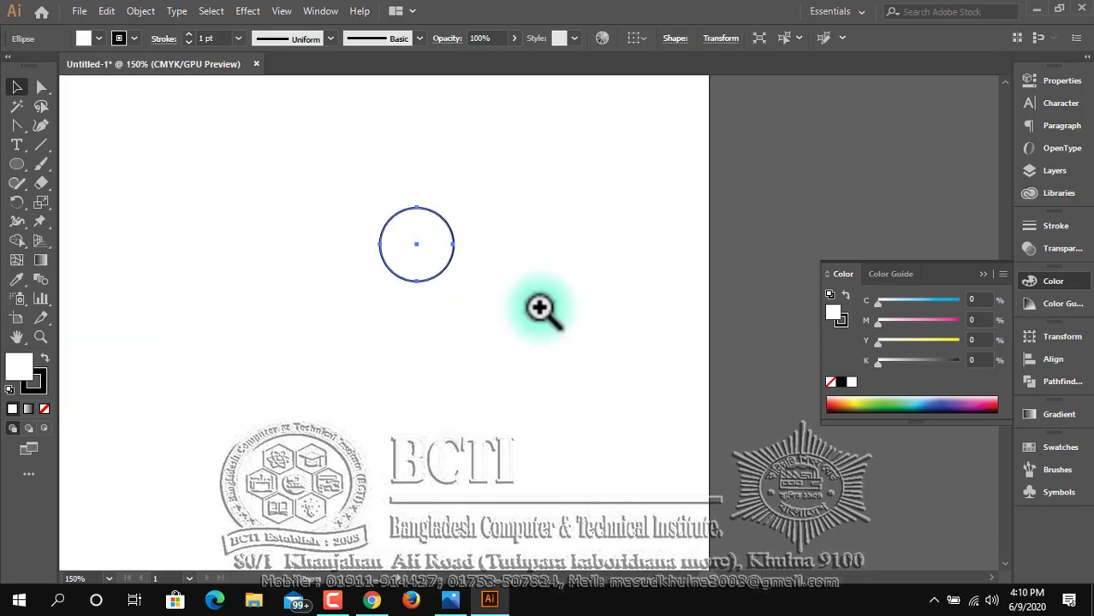
pyautogui.keyDown('ctrl'); pyautogui.click(486, 318); pyautogui.keyUp('ctrl')
pyautogui.moveTo(532, 294); pyautogui.dragTo(486, 322)
pyautogui.moveTo(374, 242); pyautogui.dragTo(369, 173)
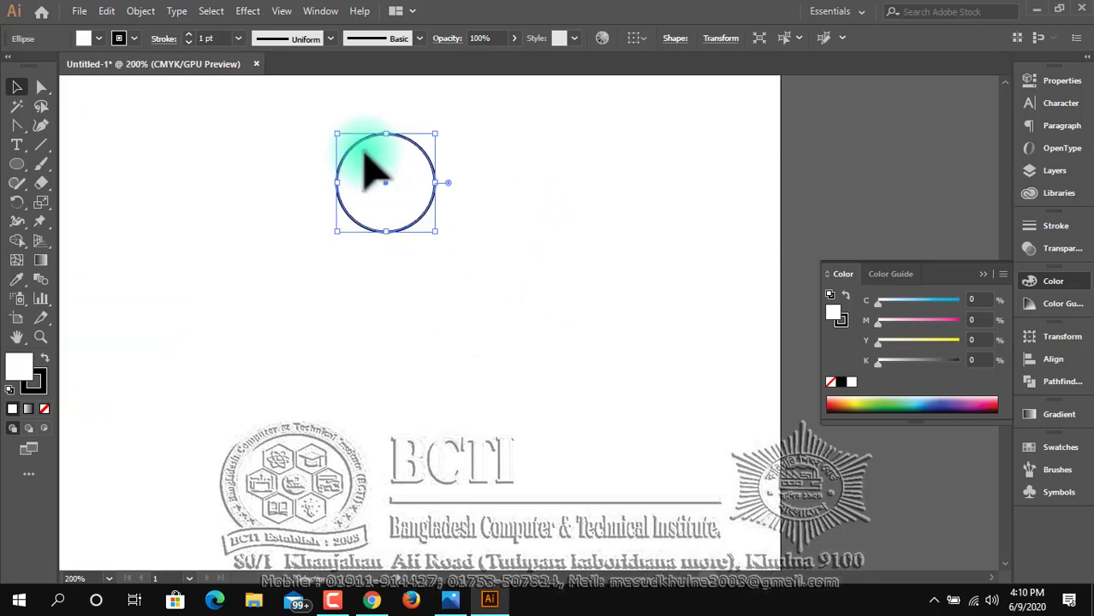
# Draw a rounded rectangle wider than the circle, centre it directly below the circle, and round its corners fully.
pyautogui.rightClick(16, 166)
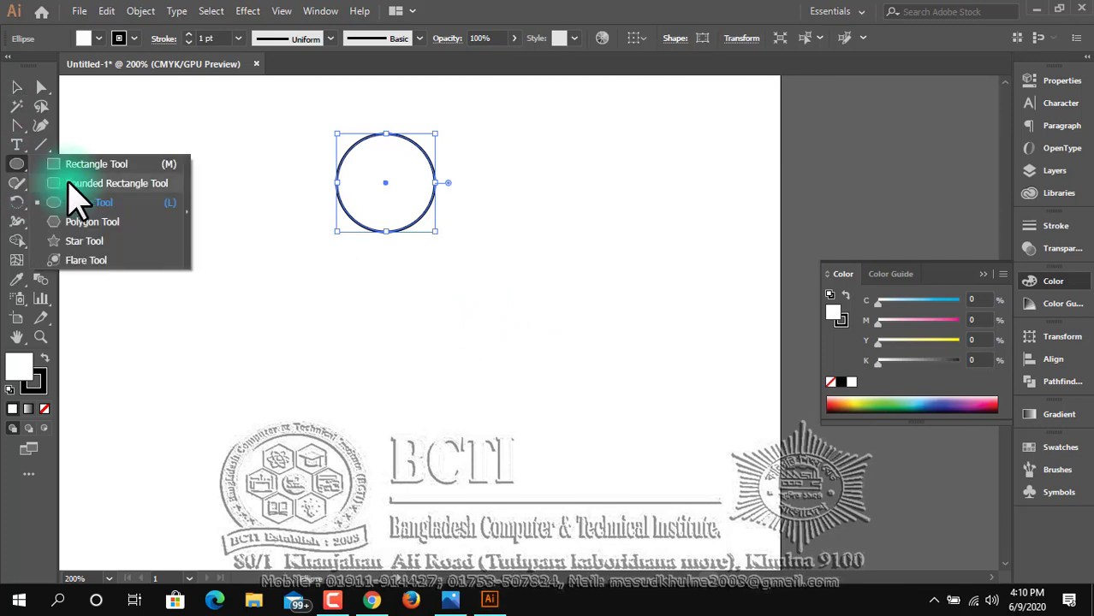
pyautogui.click(68, 183)
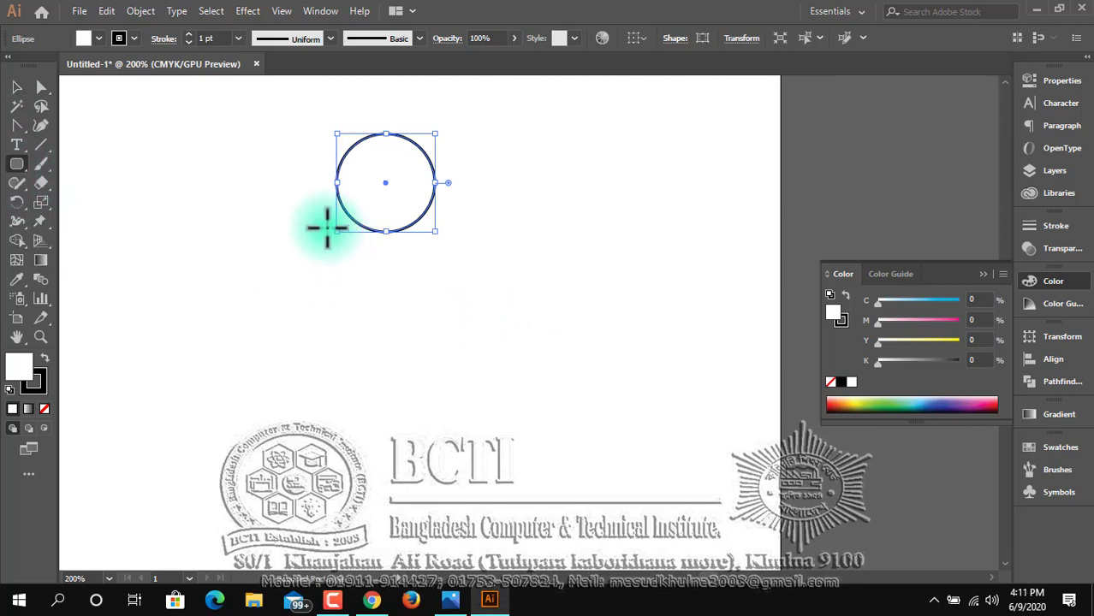
pyautogui.moveTo(323, 232); pyautogui.dragTo(462, 330)
pyautogui.press('Left')
pyautogui.press('Left')
pyautogui.press('Left')
pyautogui.press('Left')
pyautogui.press('Left')
pyautogui.press('Left')
pyautogui.press('Left')
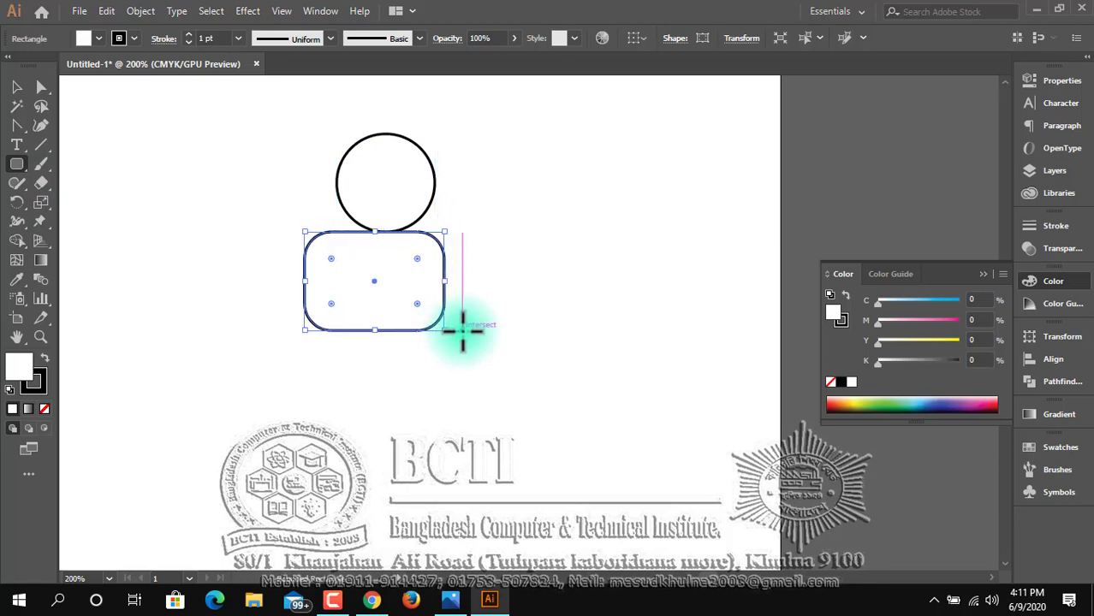
pyautogui.press('Right')
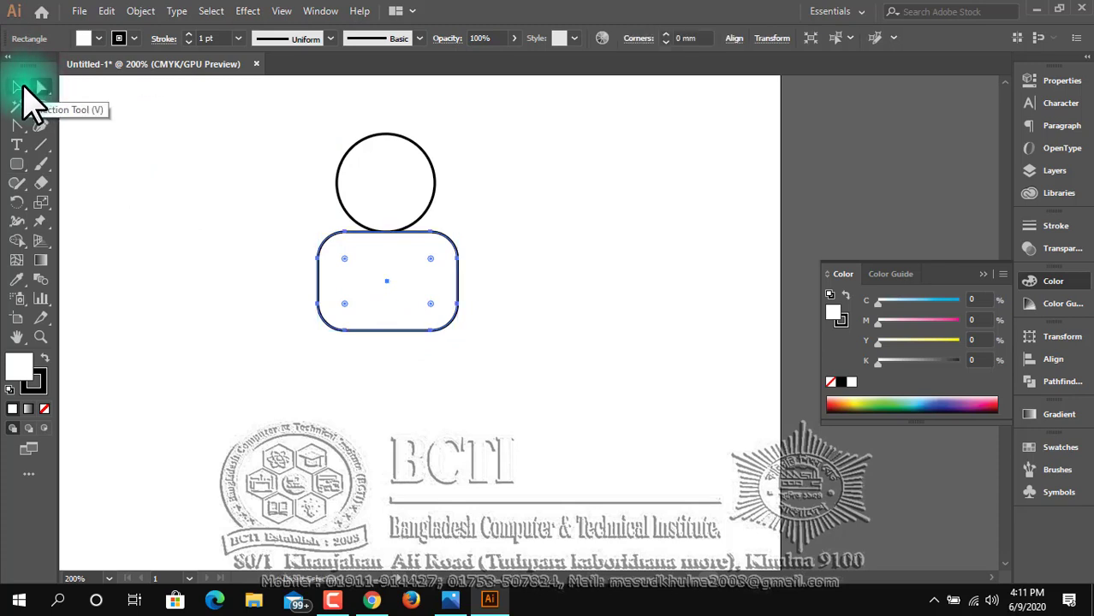
pyautogui.click(17, 87)
pyautogui.moveTo(345, 260); pyautogui.dragTo(368, 289)
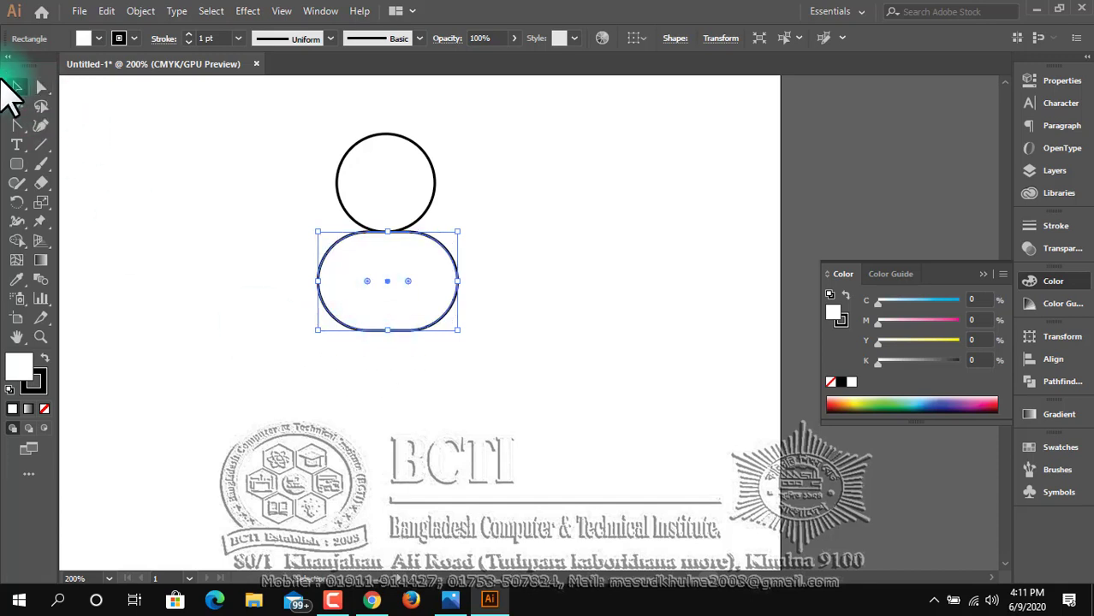
# Shrink the circle to about 10 mm across and reshape the rounded rectangle into a taller, narrower upright body.
pyautogui.click(431, 165)
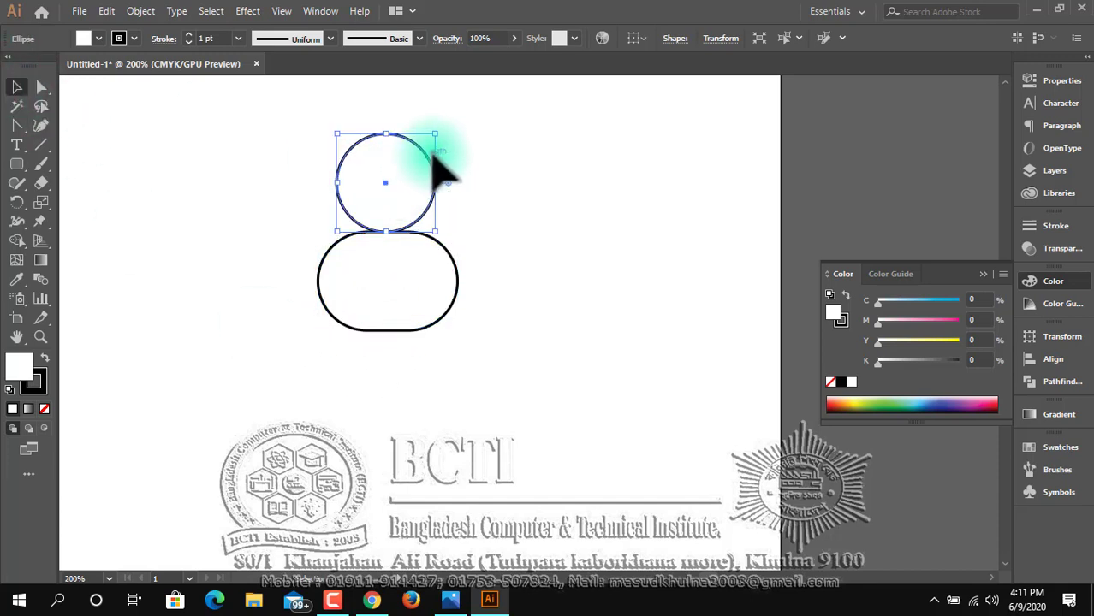
pyautogui.moveTo(444, 136); pyautogui.dragTo(419, 153)
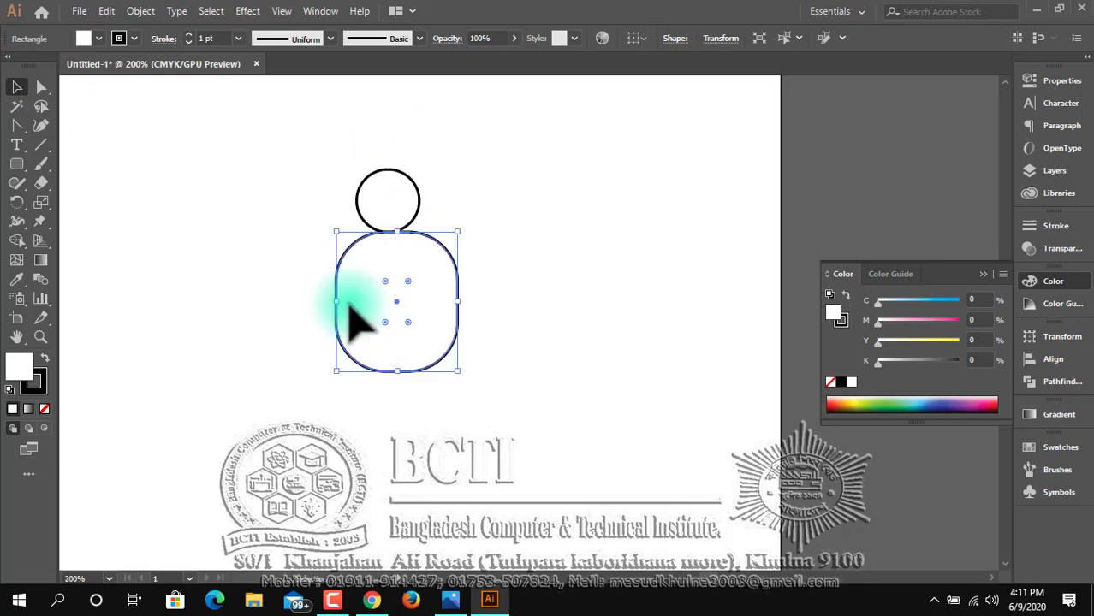
pyautogui.moveTo(459, 306); pyautogui.dragTo(441, 302)
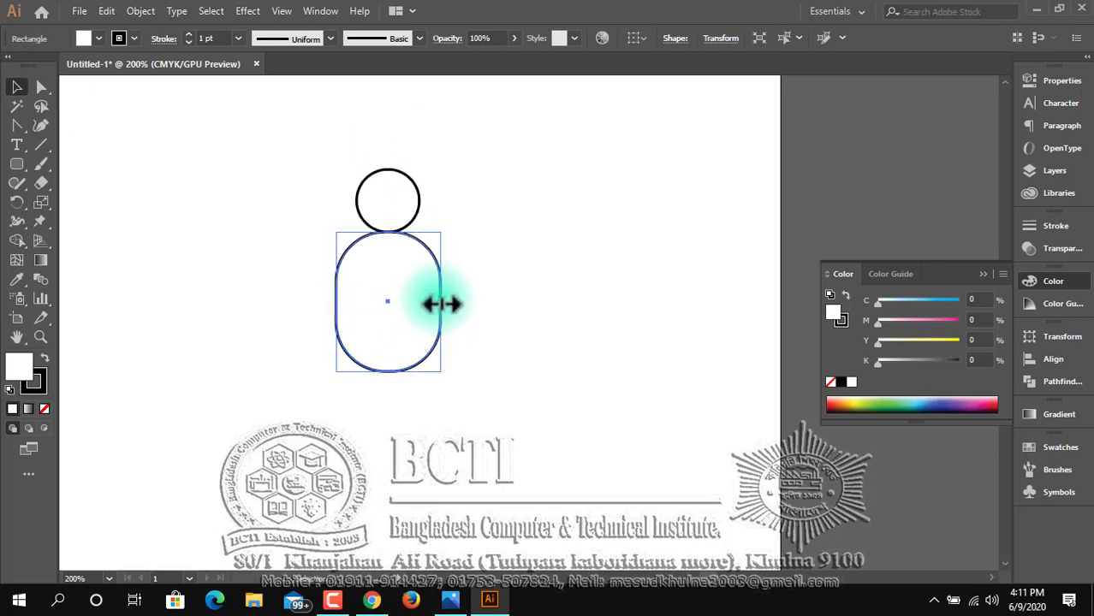
# Shrink the circle further about its centre into a small head, place it just above the body and deselect it.
pyautogui.click(428, 205)
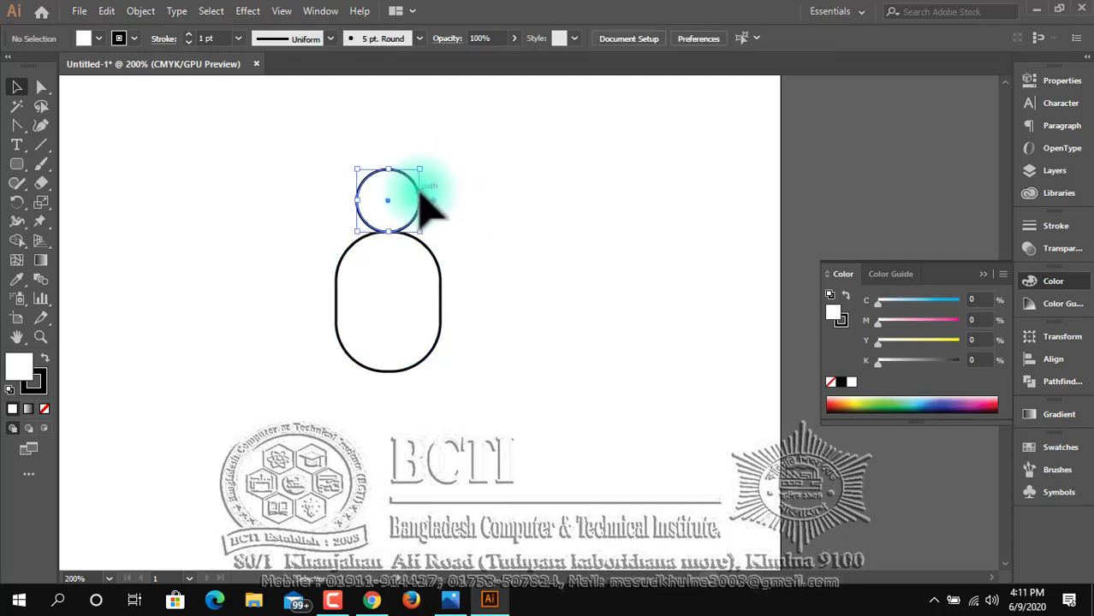
pyautogui.click(420, 196)
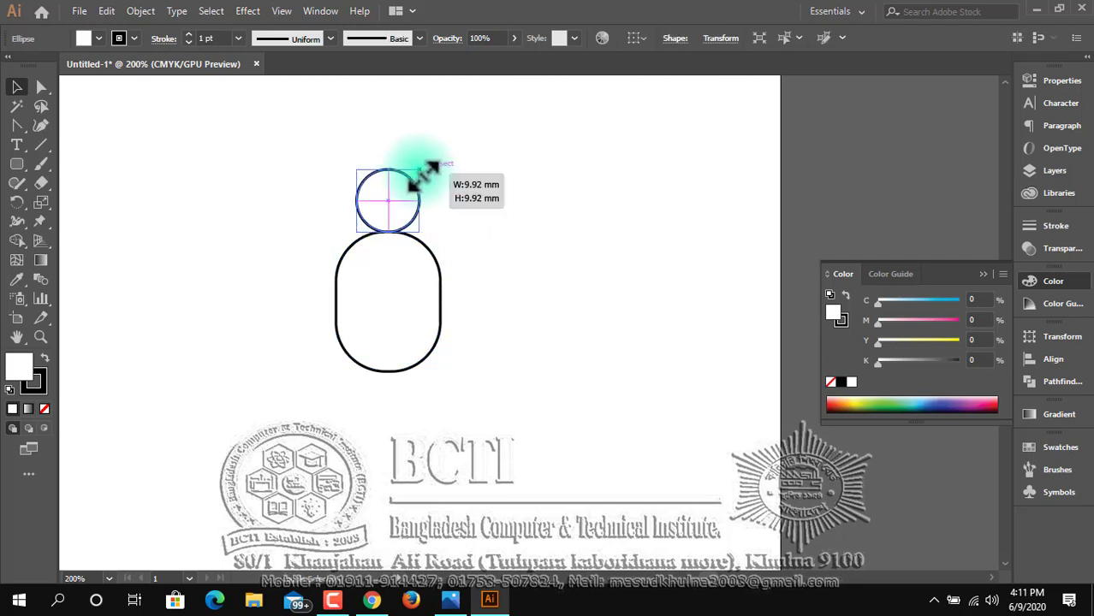
pyautogui.moveTo(428, 169); pyautogui.dragTo(414, 177)
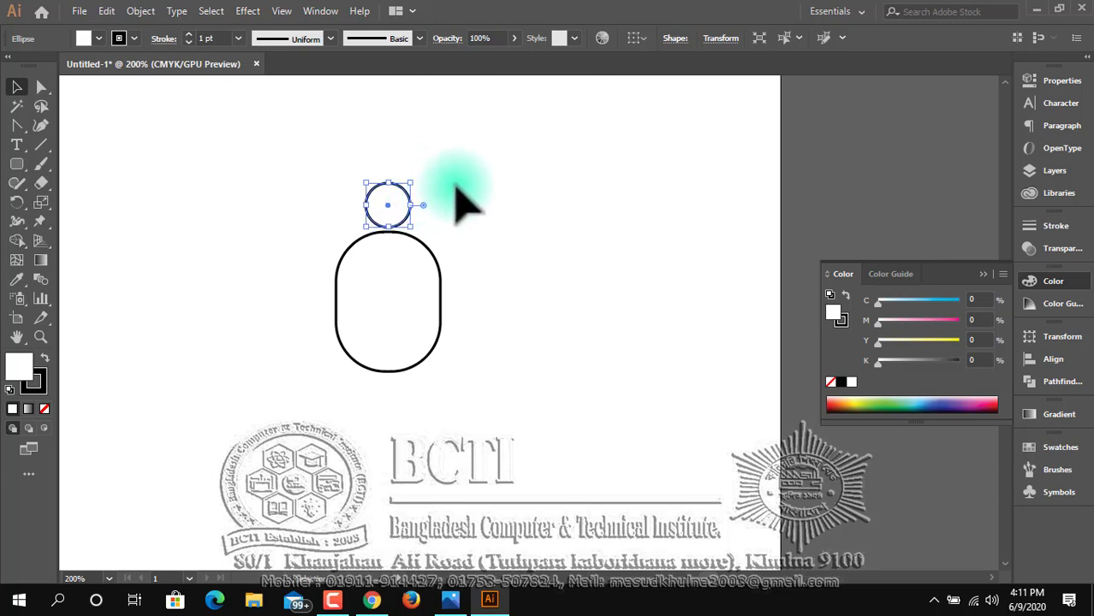
pyautogui.click(470, 224)
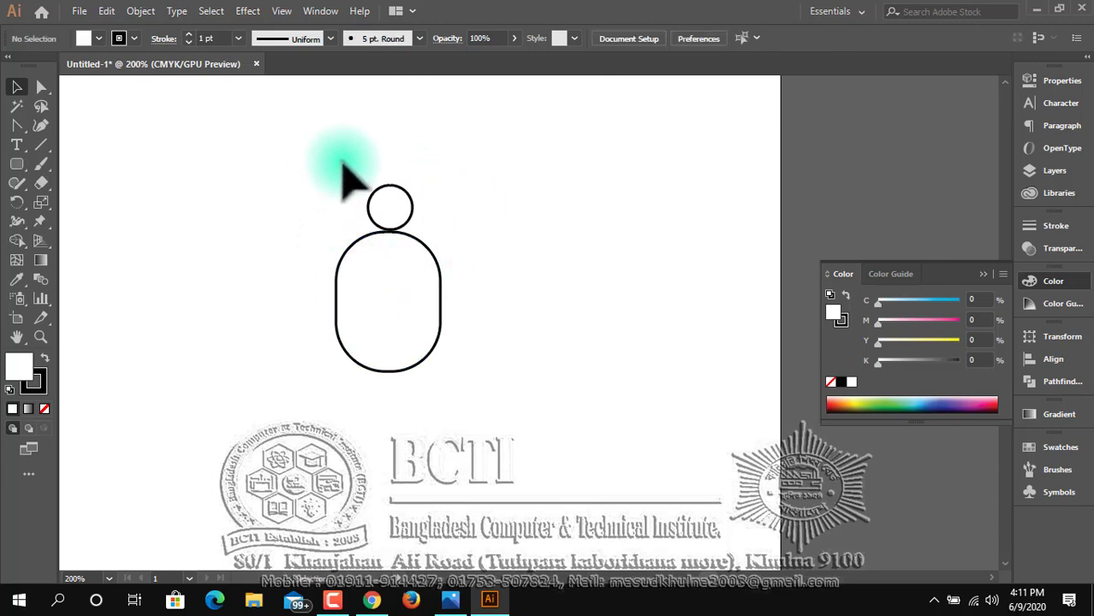
# Align the circle and the rounded body on their horizontal centres, and nudge the circle down to touch the body.
pyautogui.moveTo(354, 177); pyautogui.dragTo(505, 346)
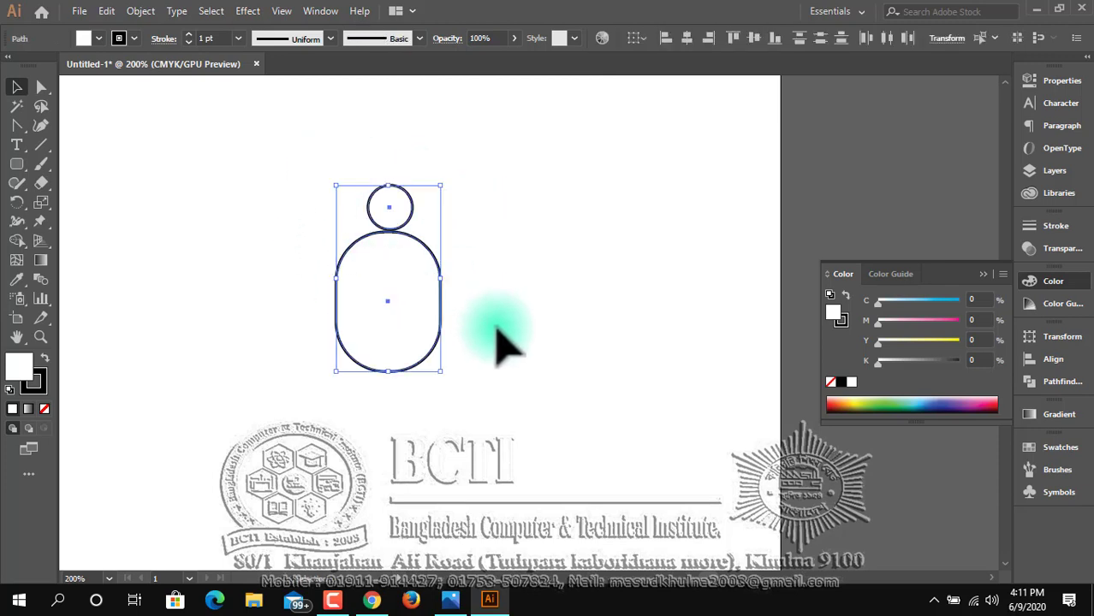
pyautogui.click(687, 39)
pyautogui.click(505, 308)
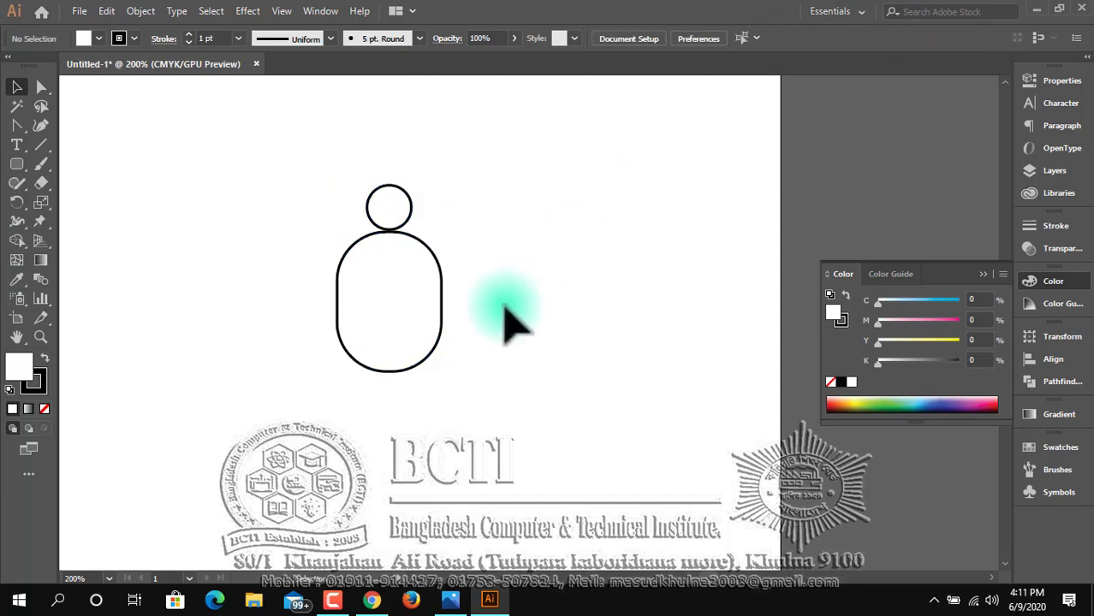
pyautogui.click(409, 216)
pyautogui.click(471, 233)
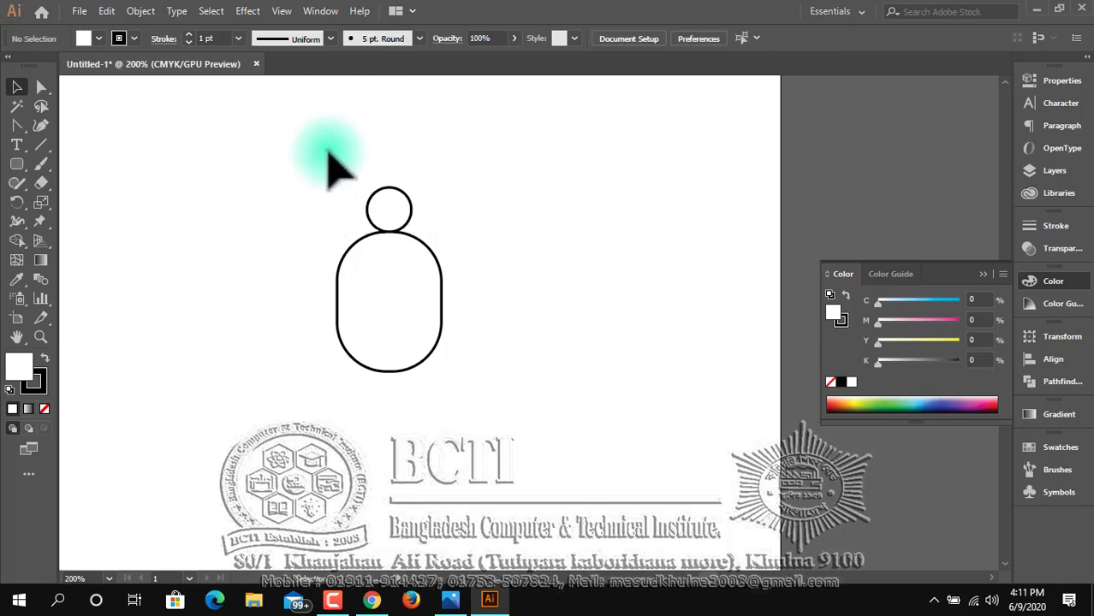
# Try to merge the circle and the rounded body with the Shape Builder tool, and swap their fill and stroke colours.
pyautogui.moveTo(329, 163); pyautogui.dragTo(513, 361)
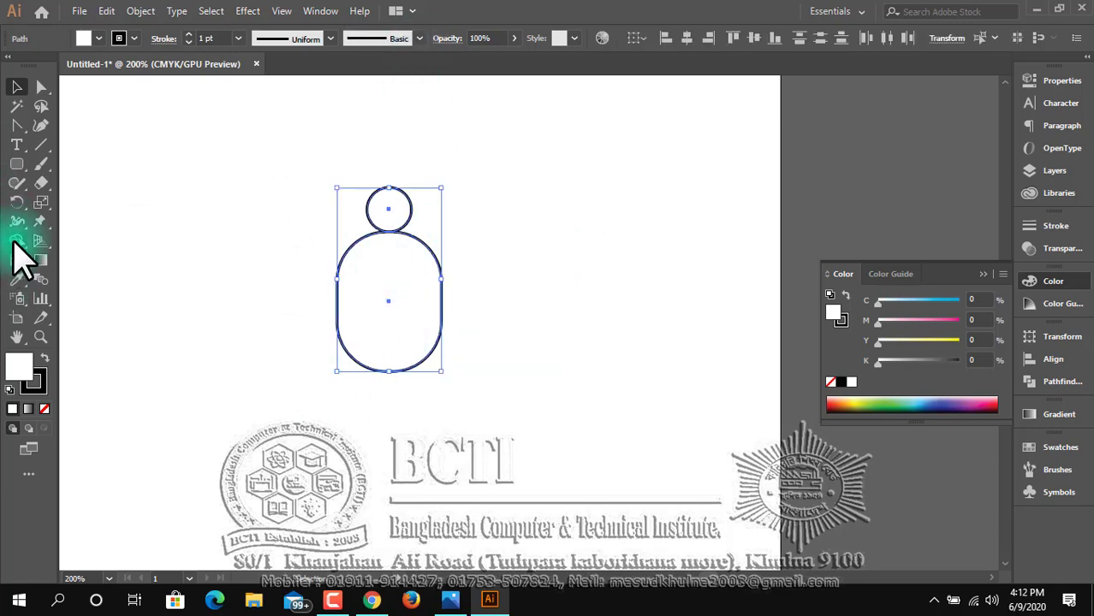
pyautogui.moveTo(13, 245); pyautogui.dragTo(52, 243)
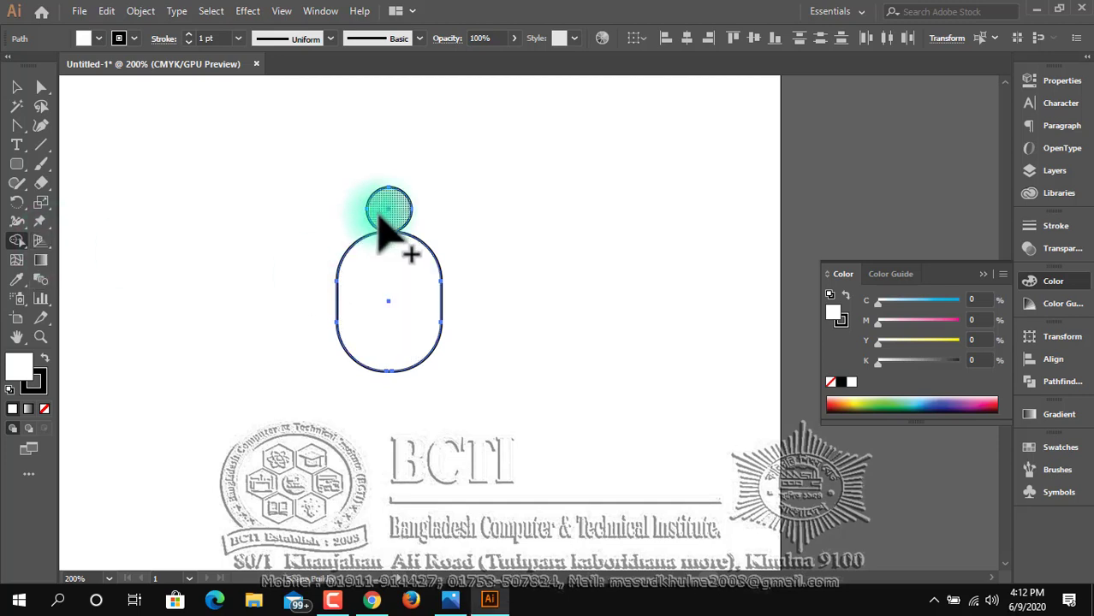
pyautogui.moveTo(384, 206); pyautogui.dragTo(383, 335)
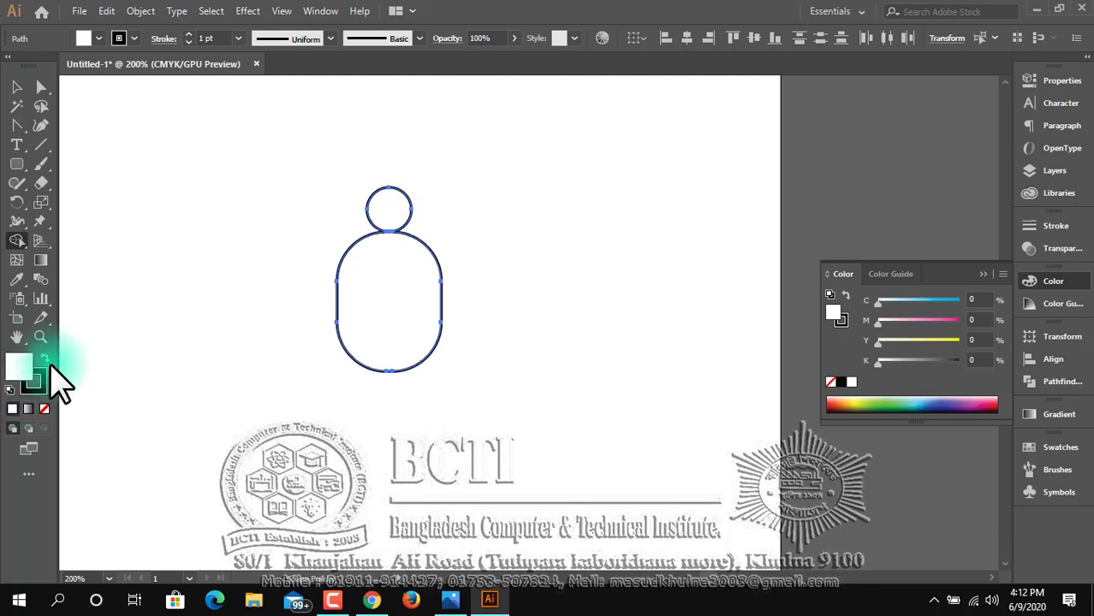
pyautogui.click(44, 357)
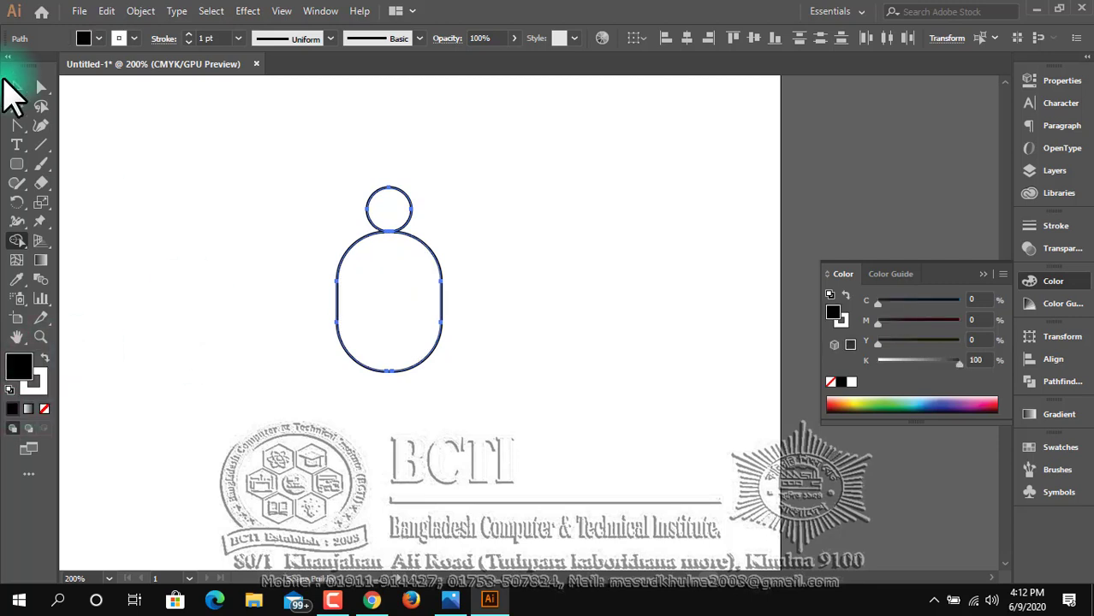
# Swap the fill and stroke of the circle and rounded body to a black fill with white stroke, and deselect them.
pyautogui.click(17, 88)
pyautogui.click(39, 361)
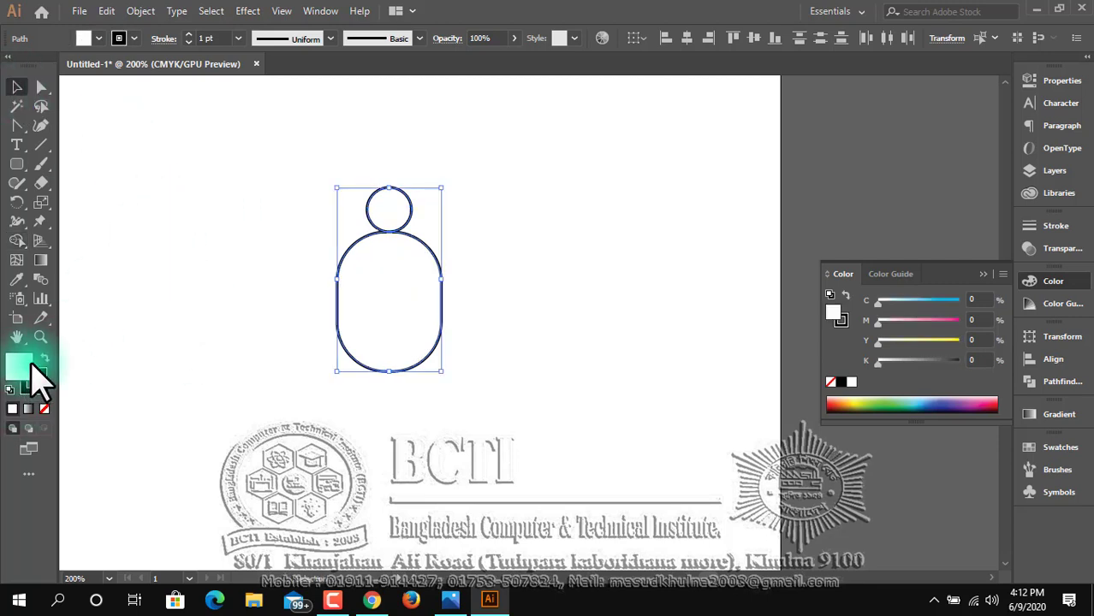
pyautogui.click(46, 359)
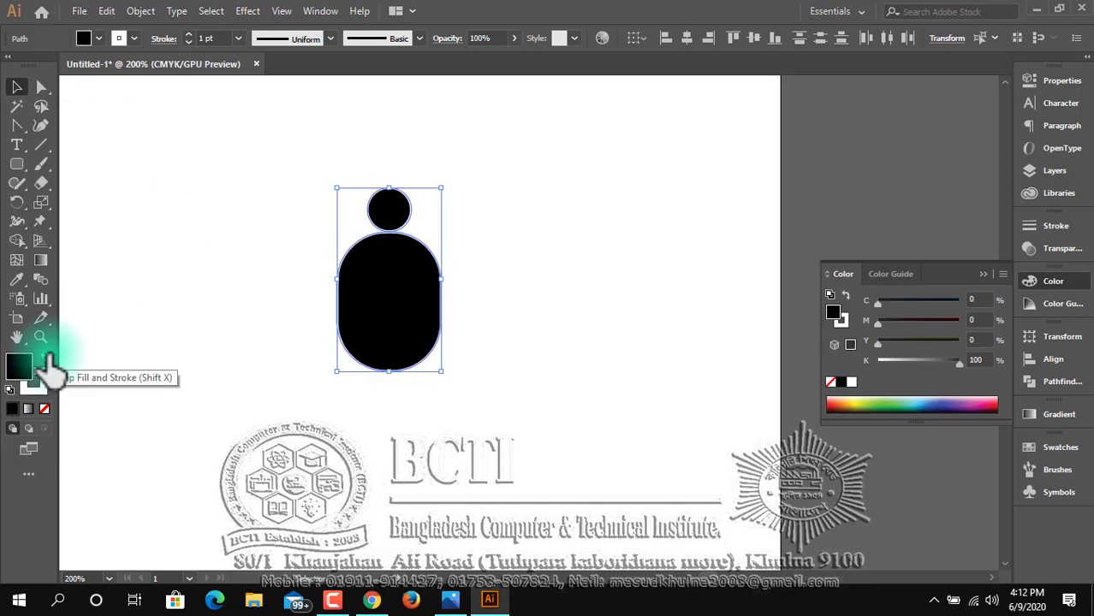
pyautogui.click(231, 267)
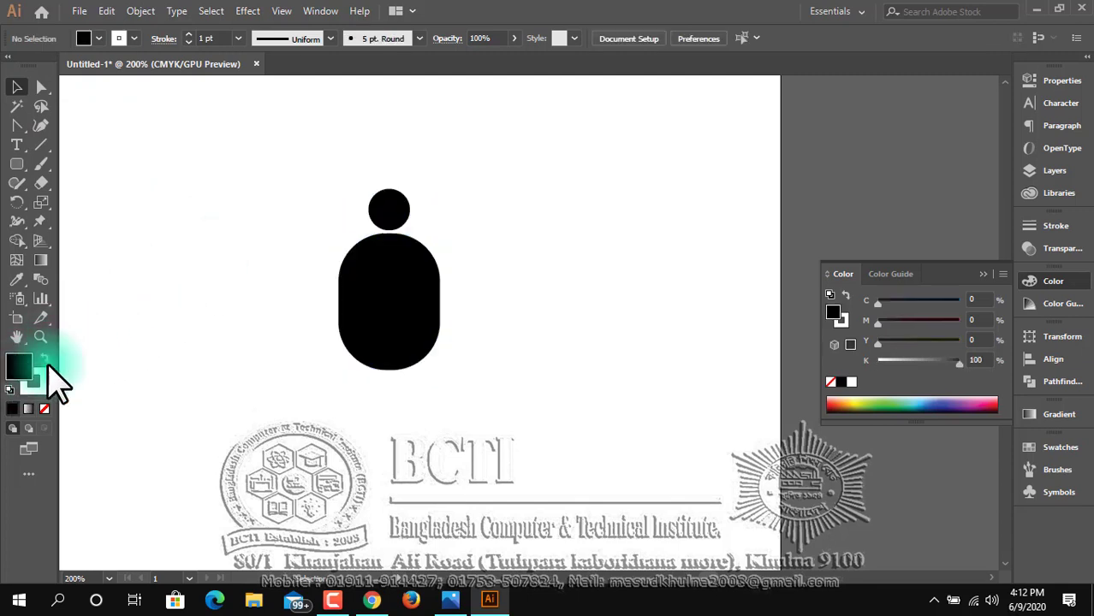
pyautogui.click(45, 409)
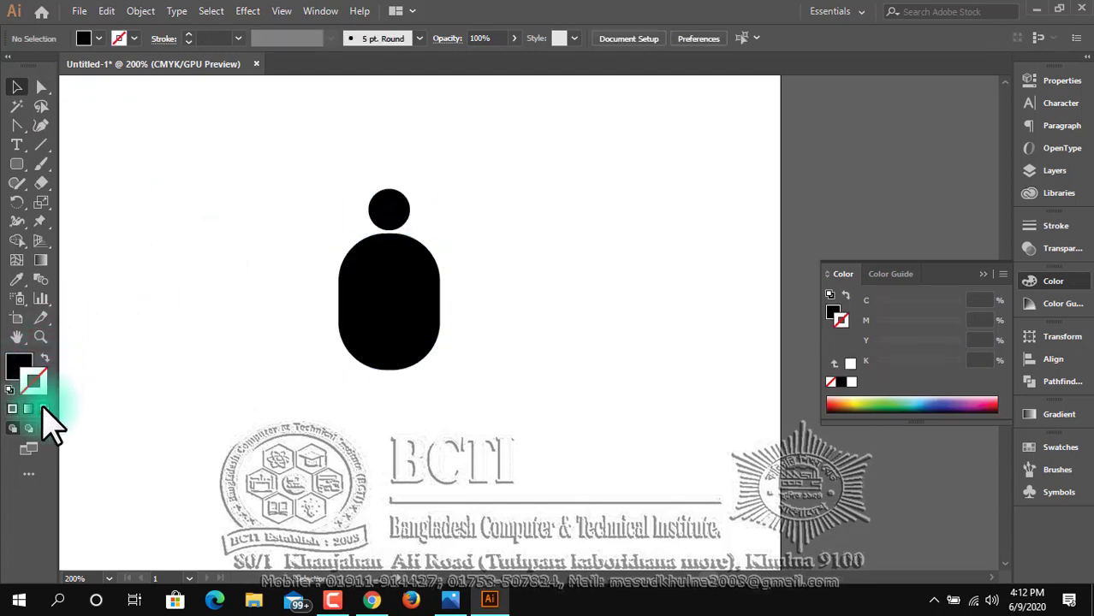
pyautogui.click(133, 38)
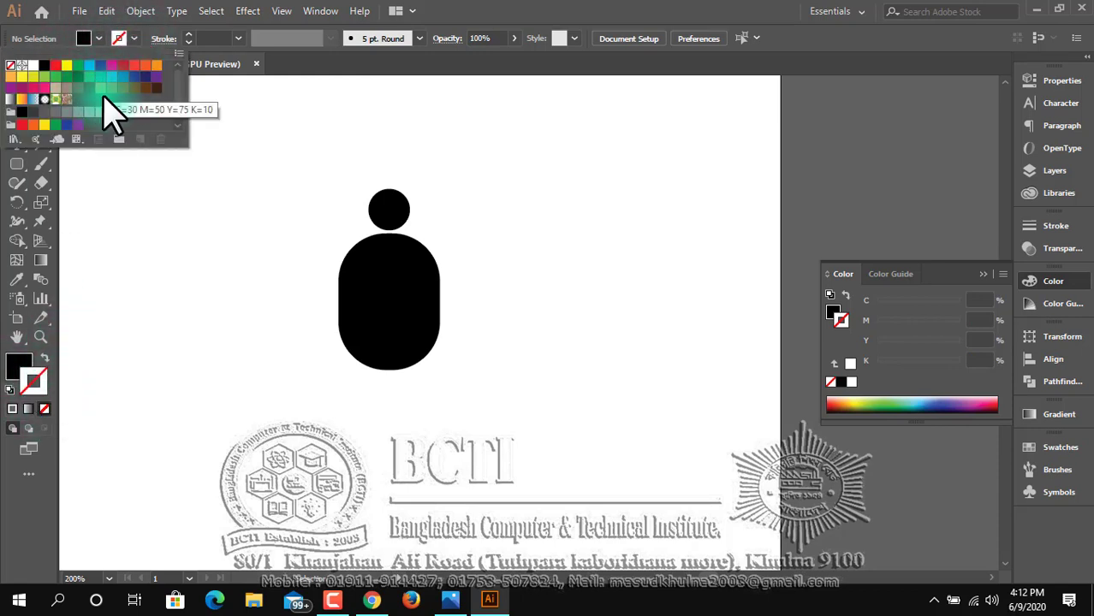
pyautogui.click(47, 65)
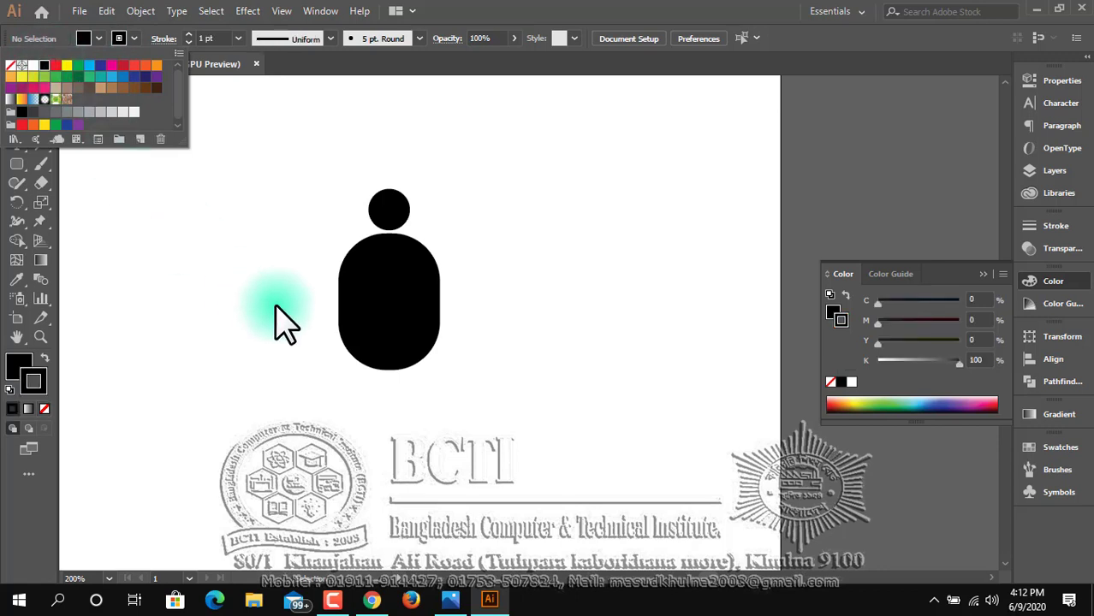
pyautogui.click(283, 330)
# Remove the stroke from the head circle and from the rounded body, and deselect them.
pyautogui.click(396, 214)
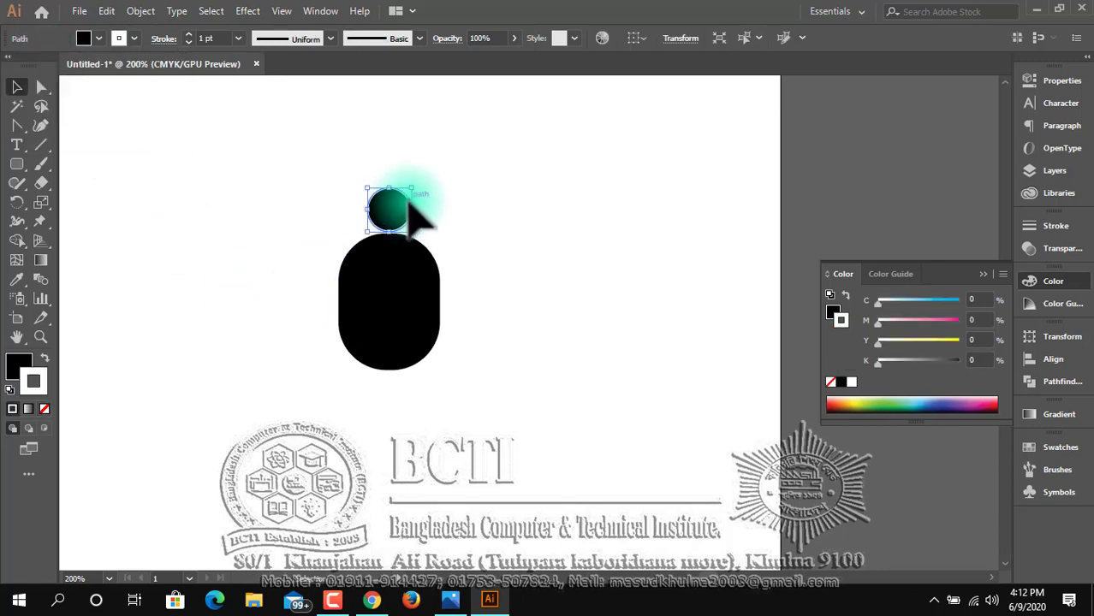
pyautogui.click(43, 412)
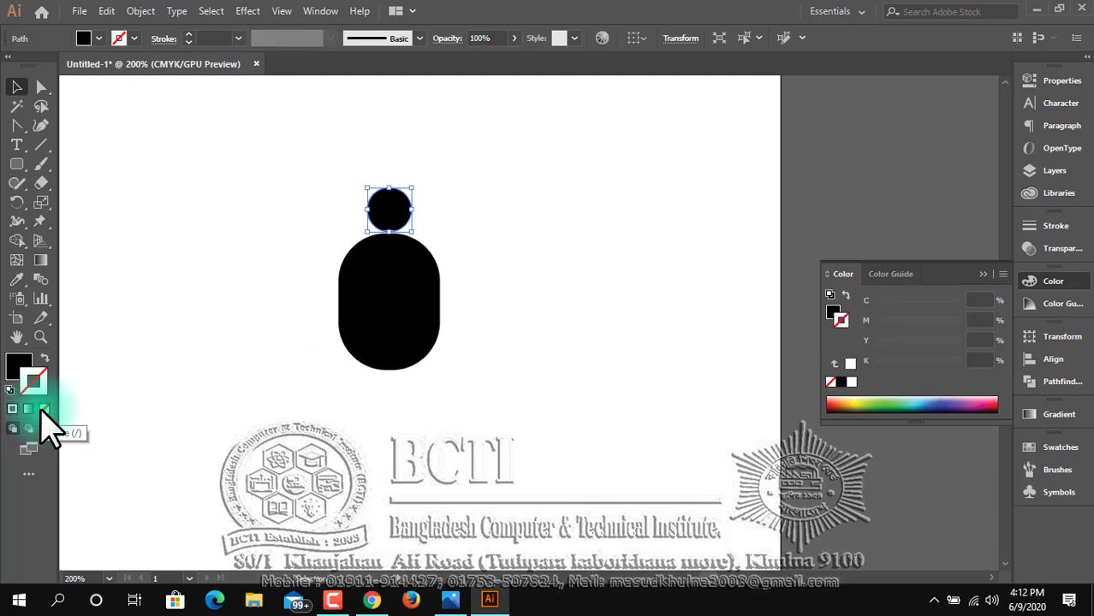
pyautogui.click(107, 370)
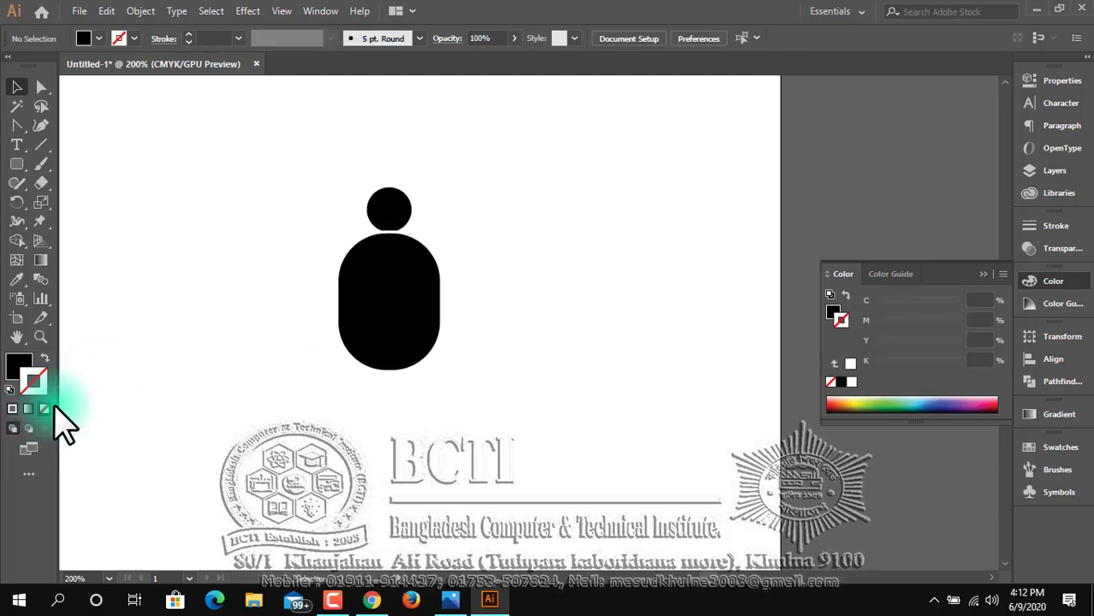
pyautogui.click(364, 321)
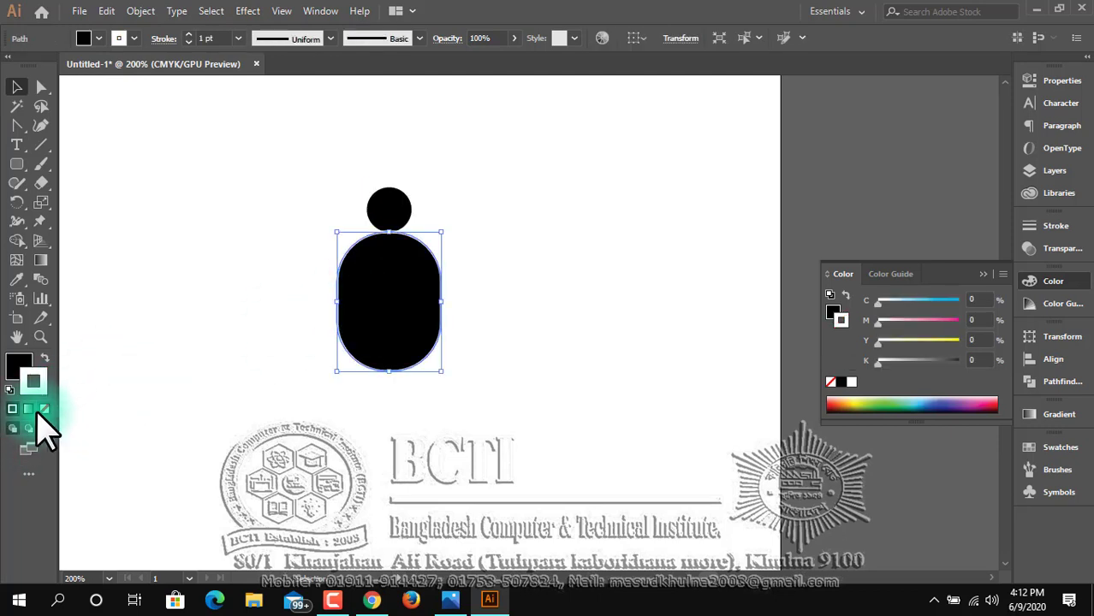
pyautogui.click(203, 380)
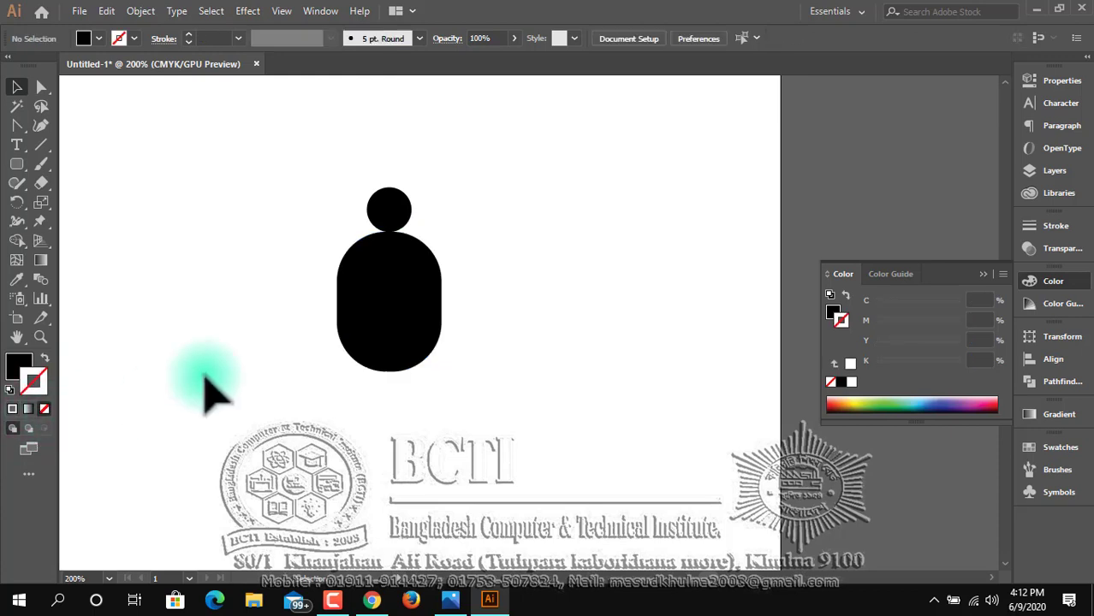
# Nudge the head circle down to overlap the body and merge both shapes with the Shape Builder tool.
pyautogui.click(392, 209)
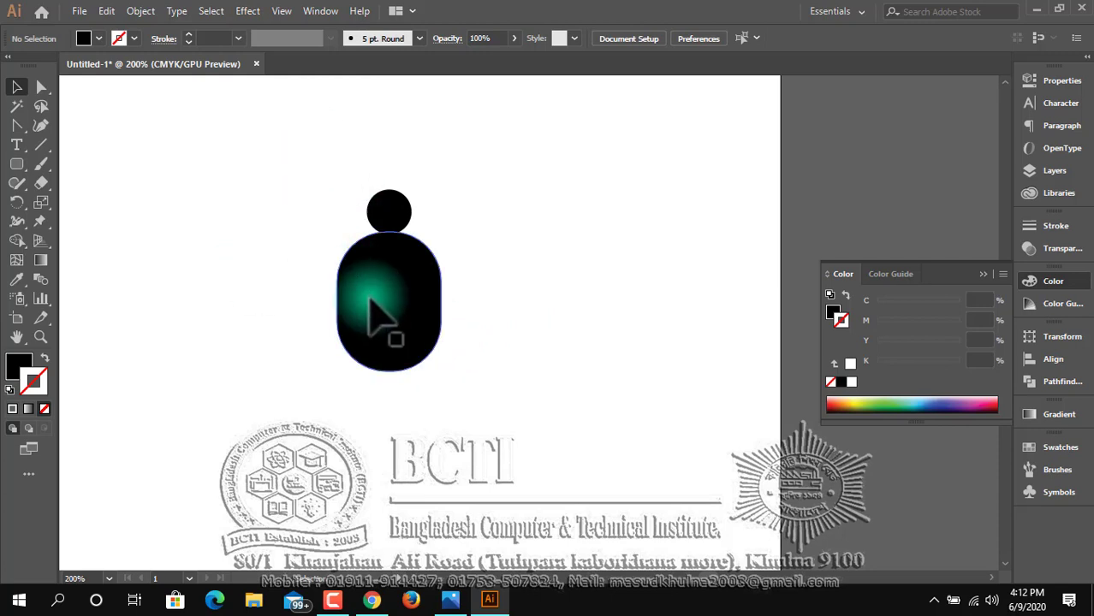
pyautogui.moveTo(319, 160); pyautogui.dragTo(461, 301)
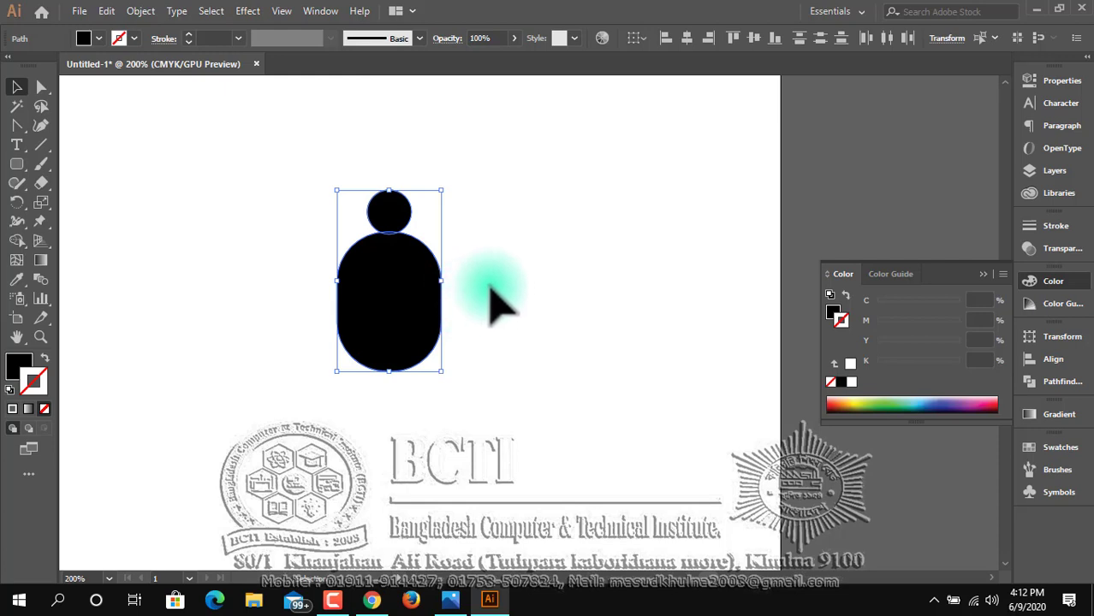
pyautogui.click(495, 286)
pyautogui.click(404, 212)
pyautogui.press('Up')
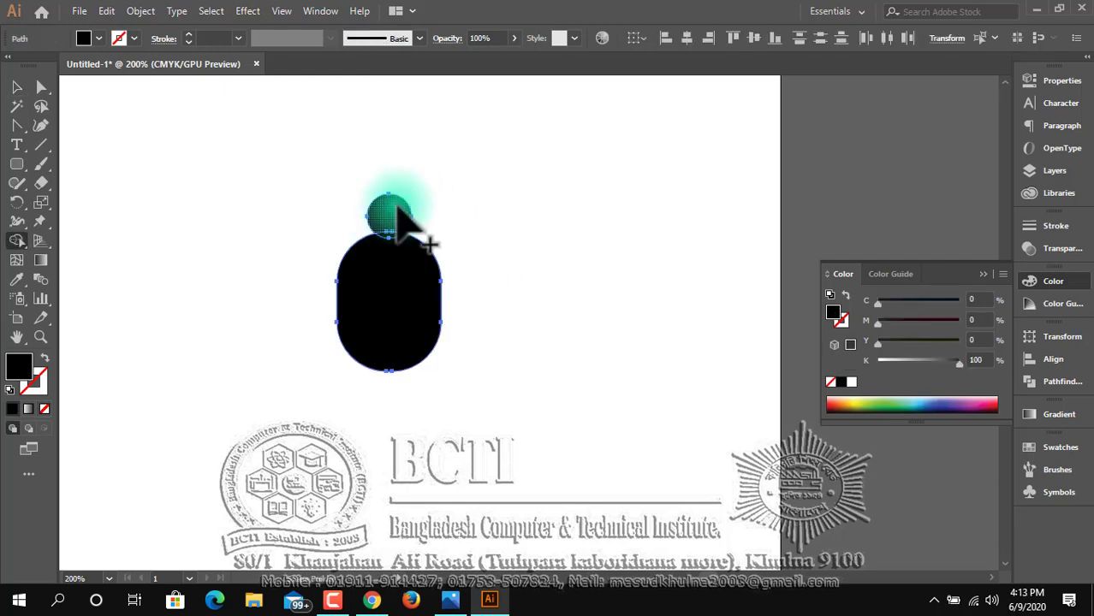
pyautogui.moveTo(396, 210); pyautogui.dragTo(385, 298)
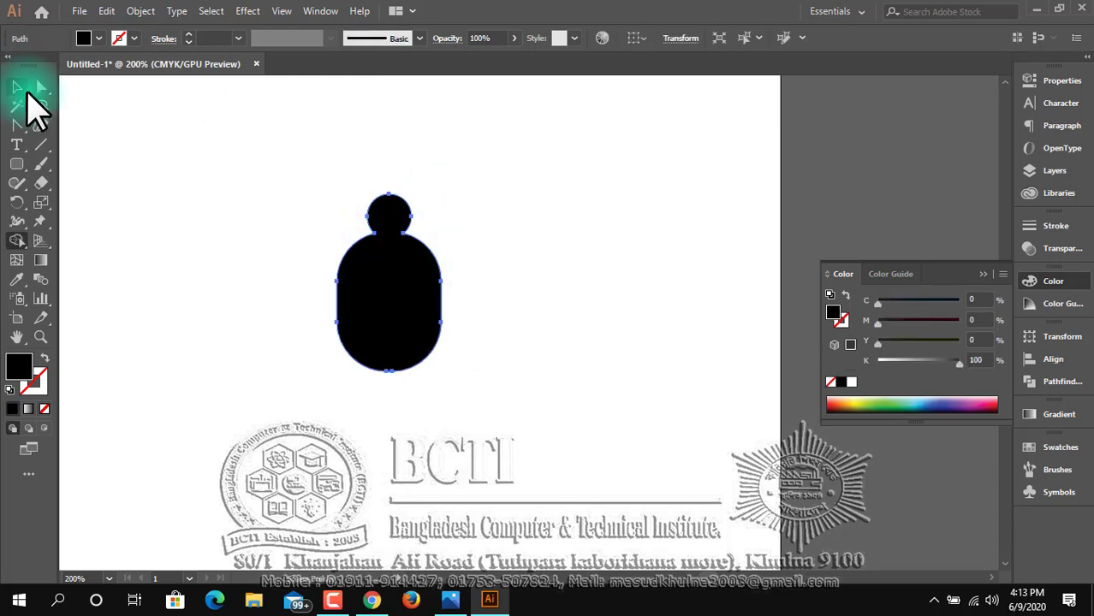
# Move the merged figure up and to the left, and draw a large black circle from its centre below the figure.
pyautogui.click(17, 87)
pyautogui.moveTo(403, 330); pyautogui.dragTo(308, 247)
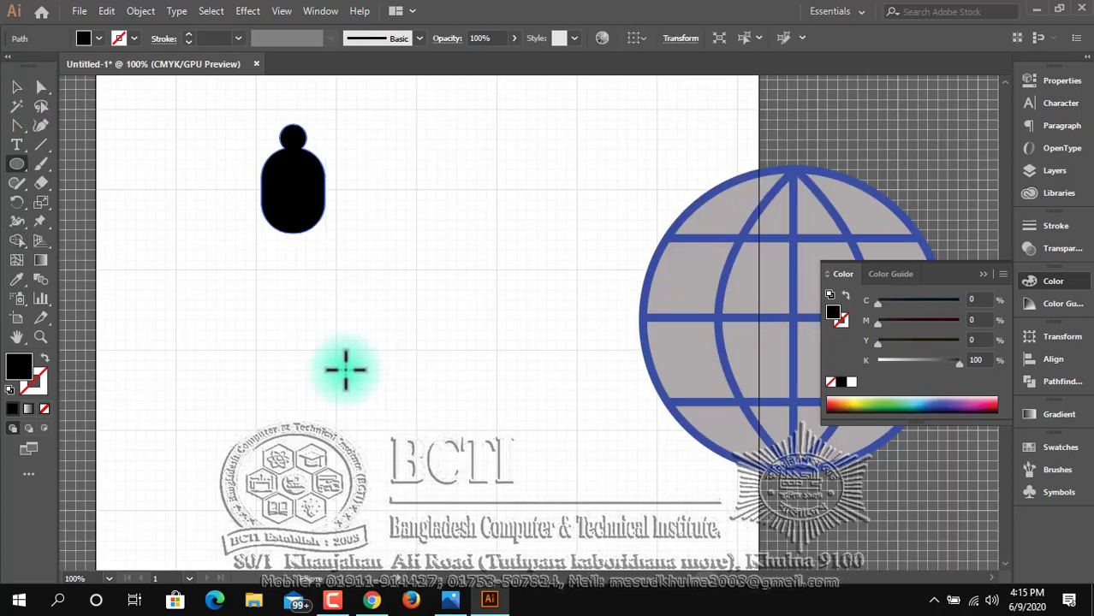
pyautogui.moveTo(337, 350); pyautogui.dragTo(446, 457)
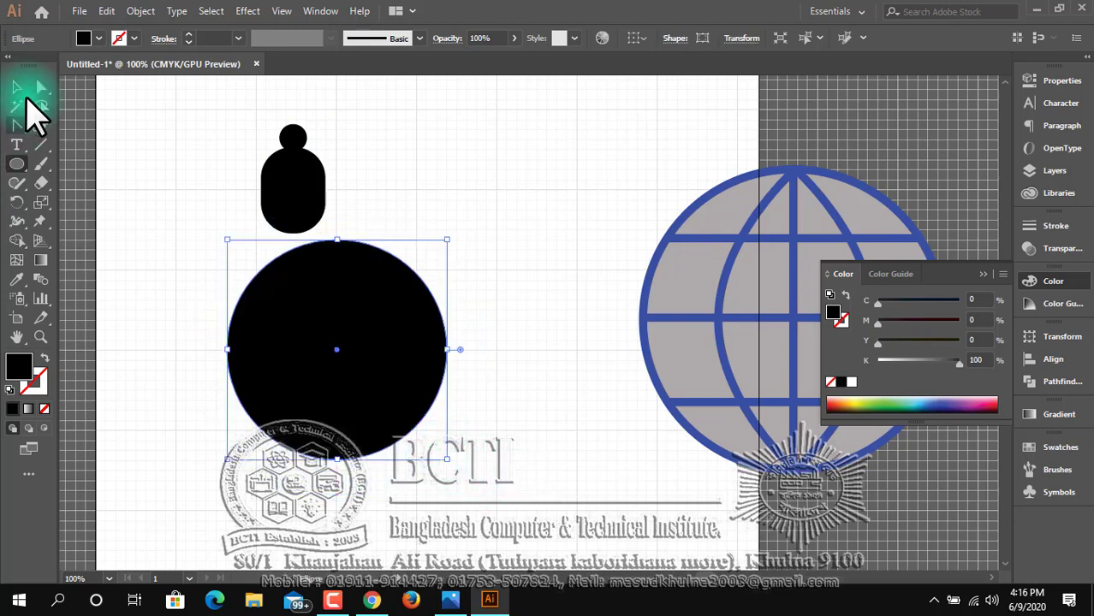
# Move the figure onto the top edge of the large circle, centred horizontally on it.
pyautogui.click(16, 87)
pyautogui.click(134, 166)
pyautogui.moveTo(292, 214); pyautogui.dragTo(338, 261)
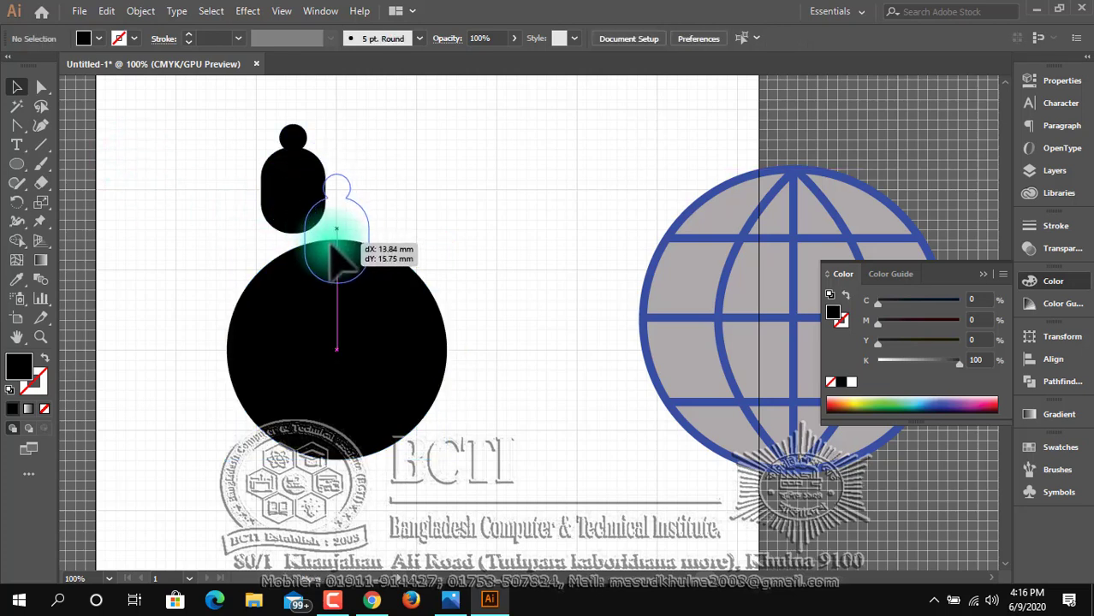
pyautogui.moveTo(332, 246); pyautogui.dragTo(332, 247)
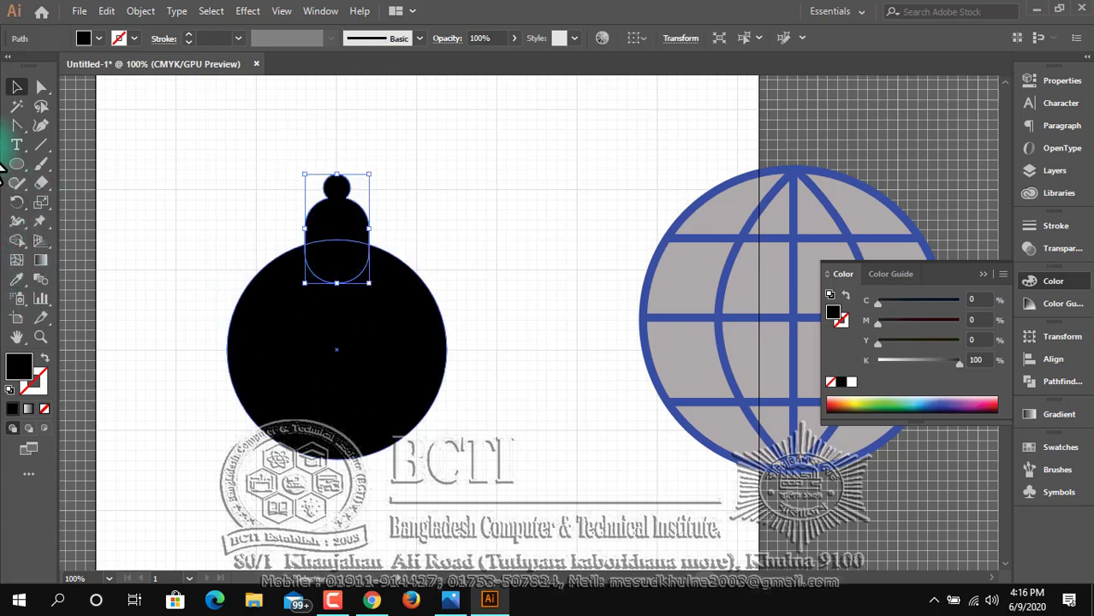
# Rotate a copy of the figure about the large circle's centre and repeat it into a ring of eight figures.
pyautogui.click(16, 202)
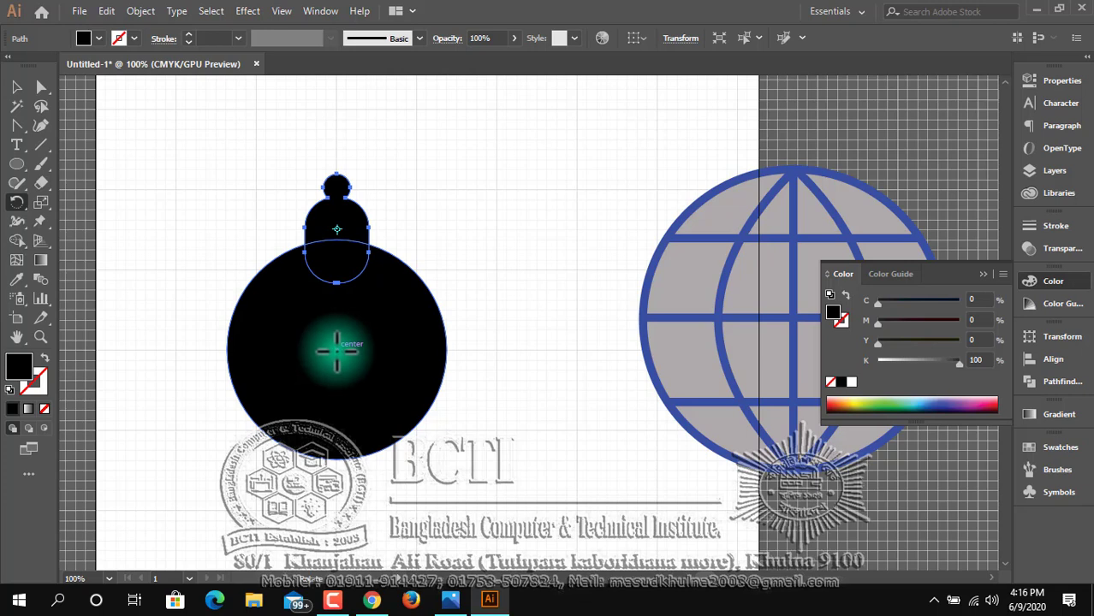
pyautogui.click(336, 349)
pyautogui.moveTo(354, 224); pyautogui.dragTo(428, 289)
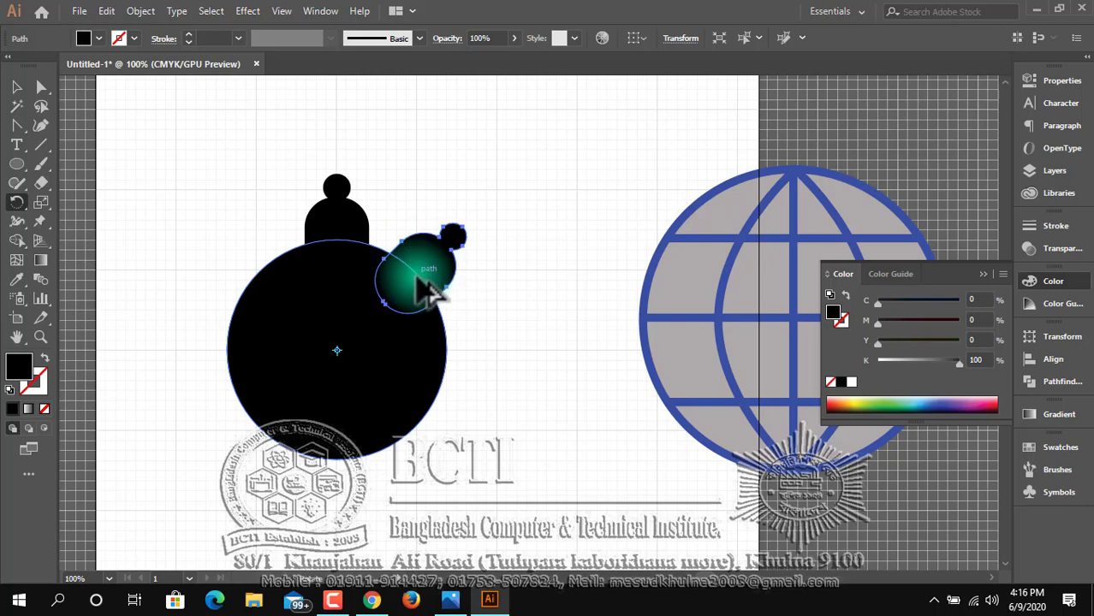
pyautogui.hotkey('ctrl', 'd')
pyautogui.hotkey('ctrl', 'd')
pyautogui.hotkey('ctrl', 'd')
pyautogui.hotkey('ctrl', 'd')
pyautogui.hotkey('ctrl', 'd')
pyautogui.hotkey('ctrl', 'd')
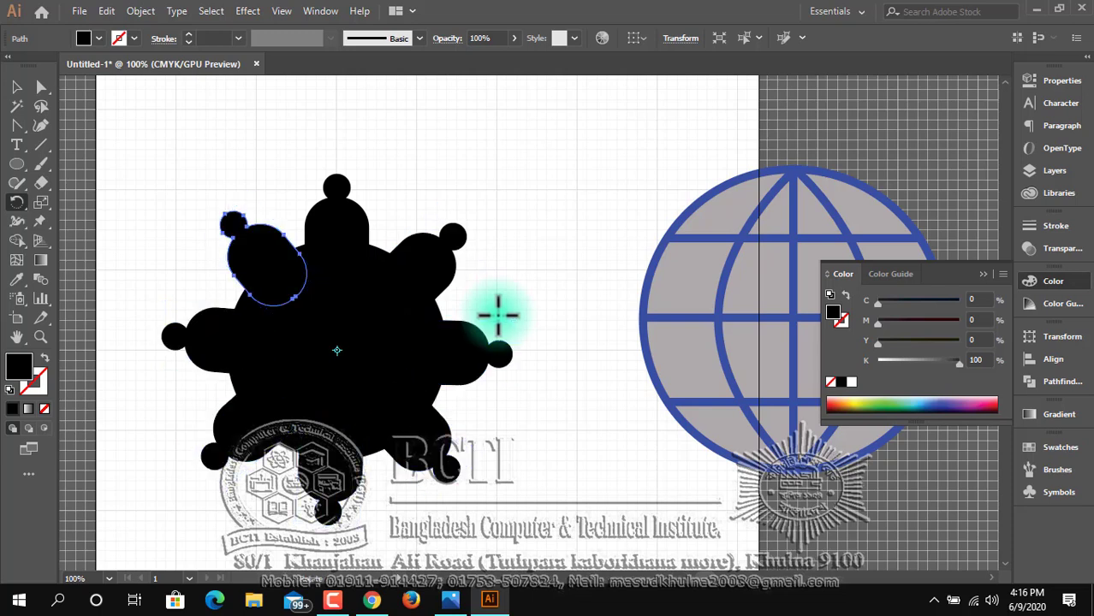
pyautogui.click(16, 86)
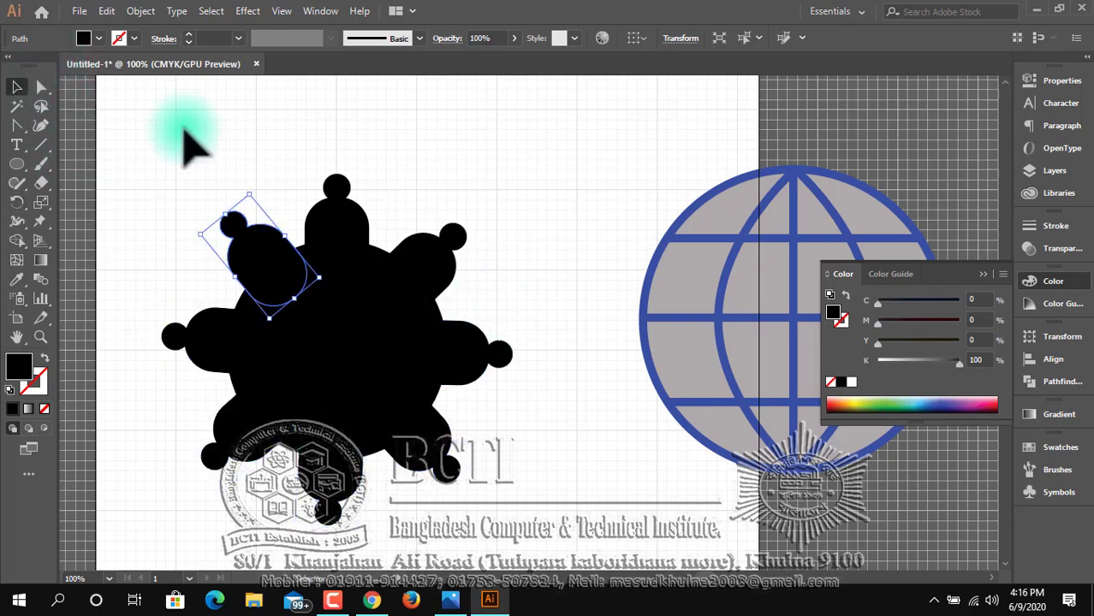
pyautogui.click(195, 142)
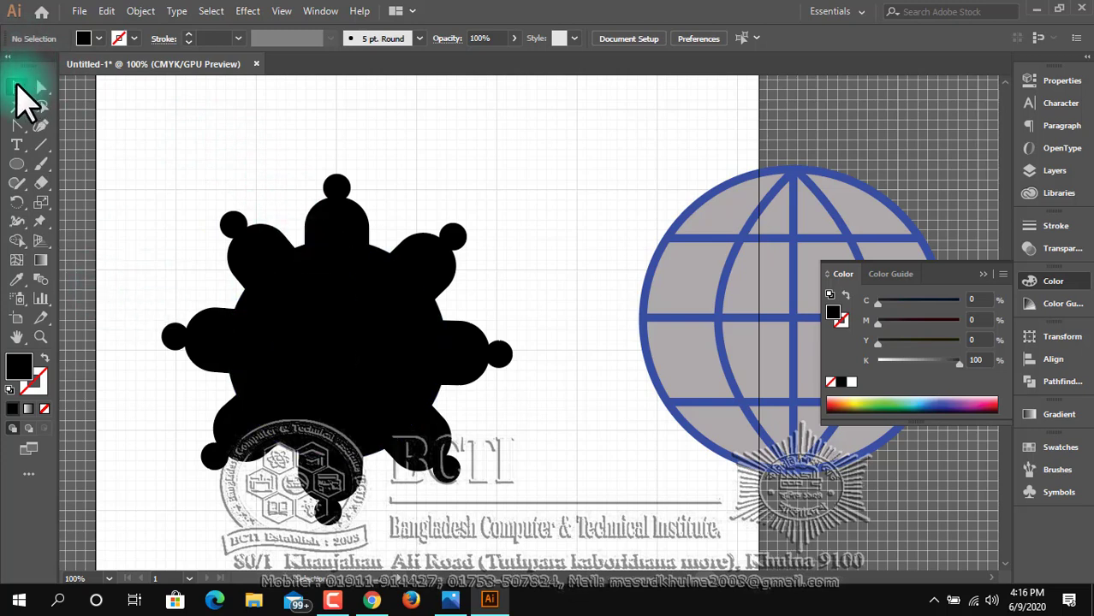
# Enlarge the large circle about its centre until it covers most of the figures' bodies, leaving the heads and shoulders outside.
pyautogui.click(310, 295)
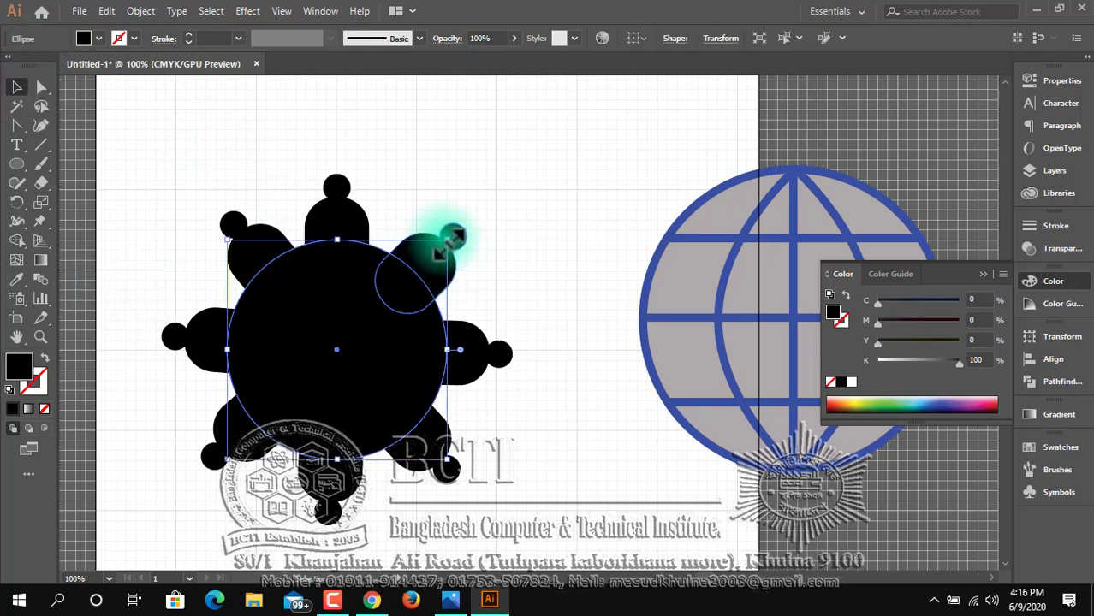
pyautogui.moveTo(443, 248); pyautogui.dragTo(454, 233)
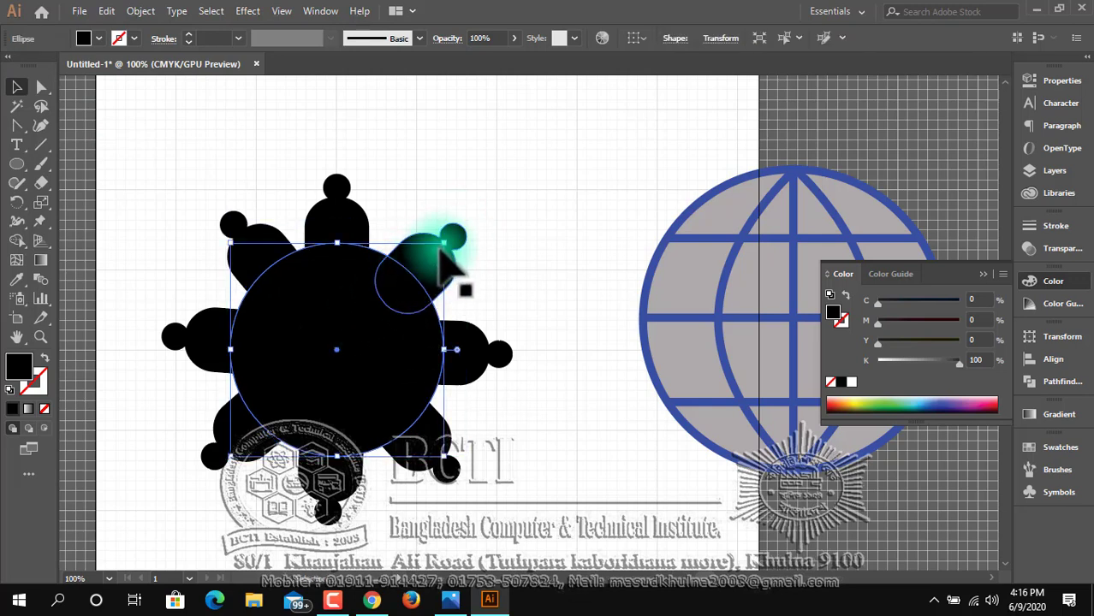
pyautogui.moveTo(447, 243); pyautogui.dragTo(486, 211)
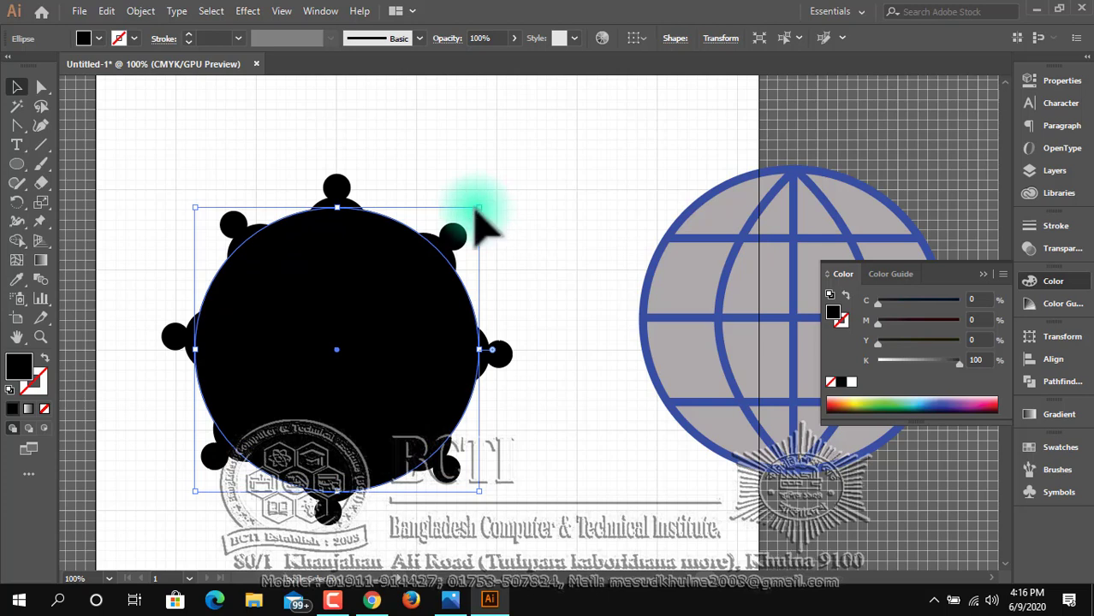
pyautogui.moveTo(484, 211); pyautogui.dragTo(488, 207)
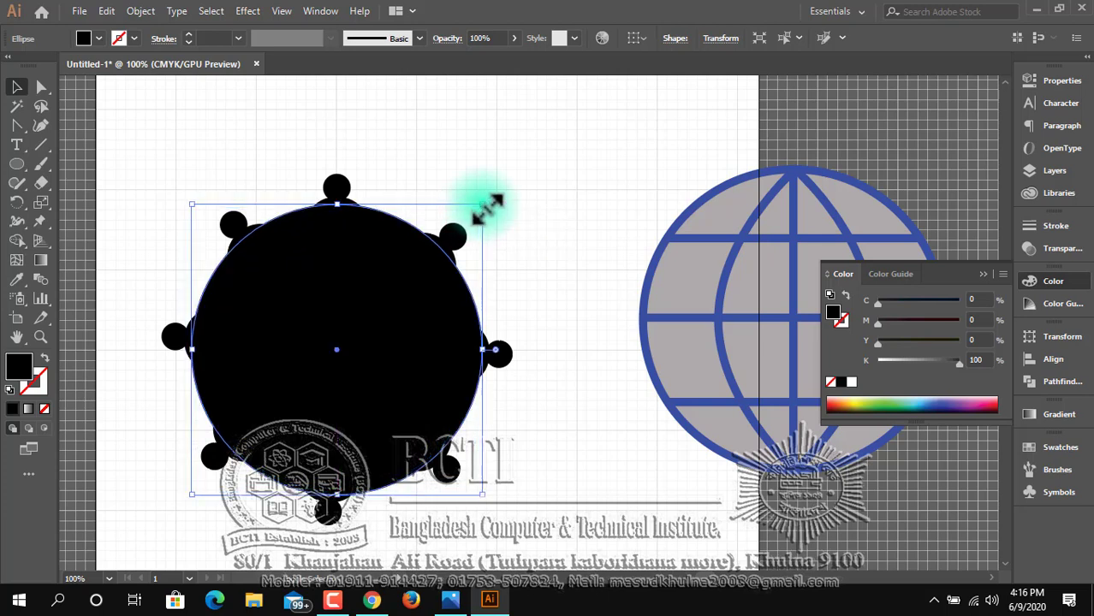
# Fill the large circle with white (FFFFFF) and deselect it.
pyautogui.doubleClick(22, 372)
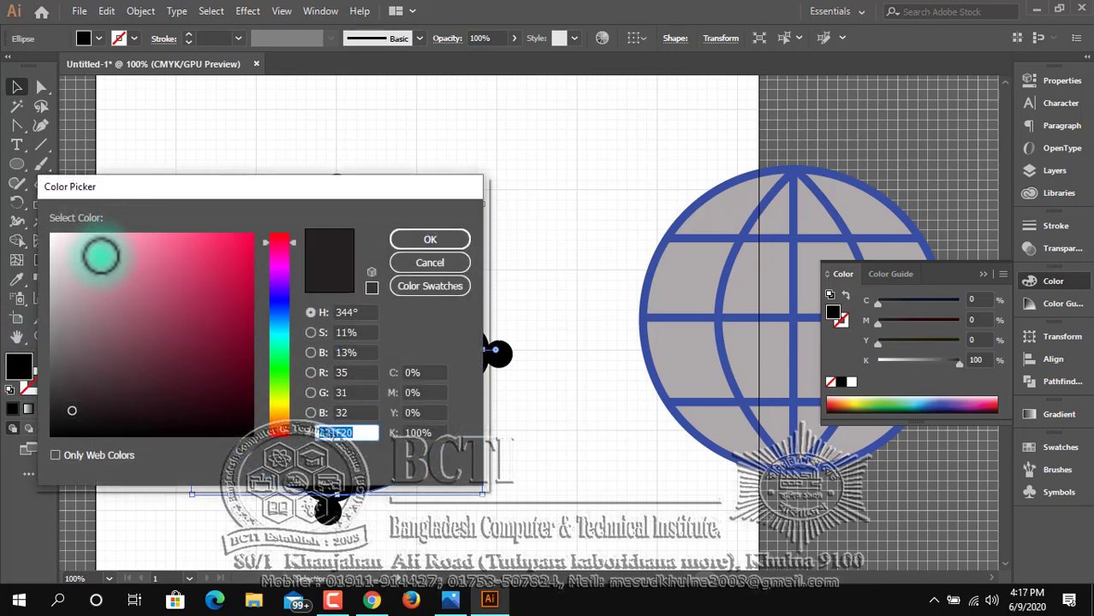
pyautogui.moveTo(97, 252); pyautogui.dragTo(51, 227)
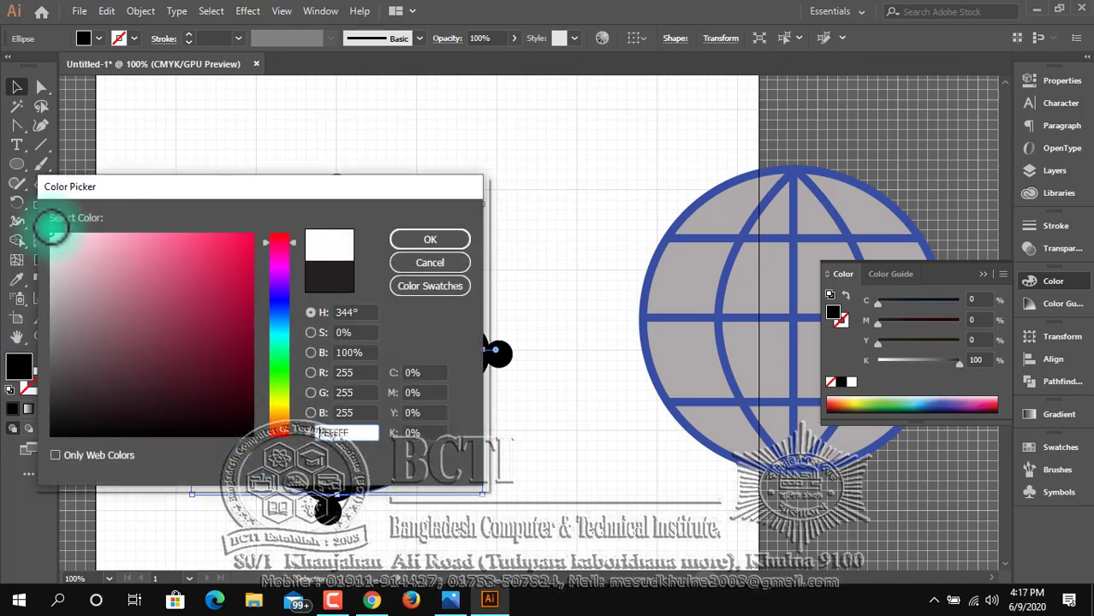
pyautogui.click(426, 240)
pyautogui.click(195, 167)
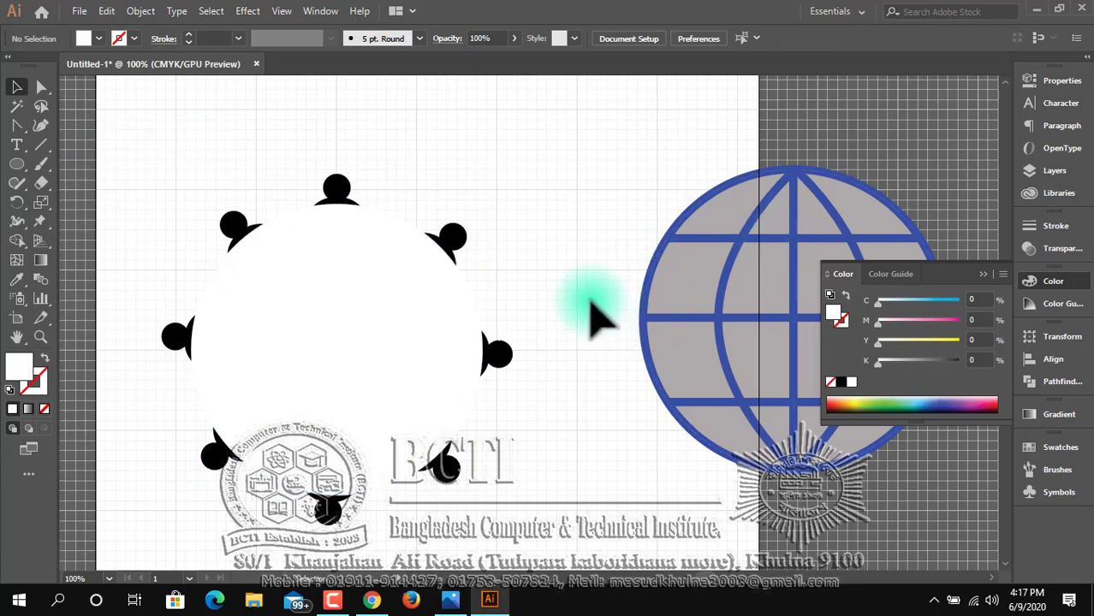
# Move the globe onto the centre of the white circle and shrink it about its centre to fit inside the ring.
pyautogui.click(823, 208)
pyautogui.moveTo(823, 208); pyautogui.dragTo(367, 230)
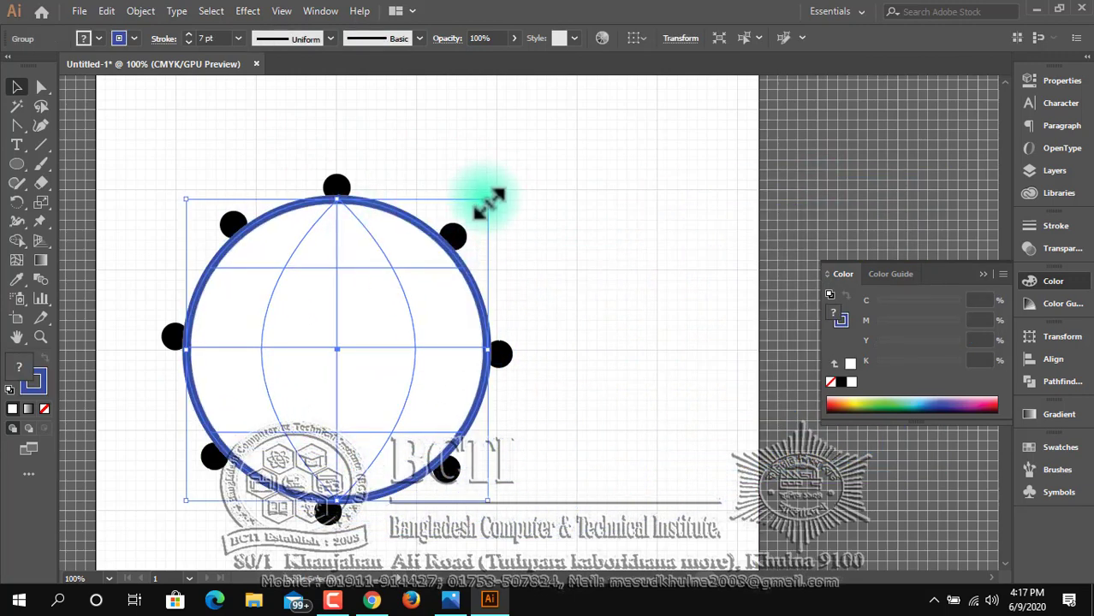
pyautogui.moveTo(490, 202); pyautogui.dragTo(476, 214)
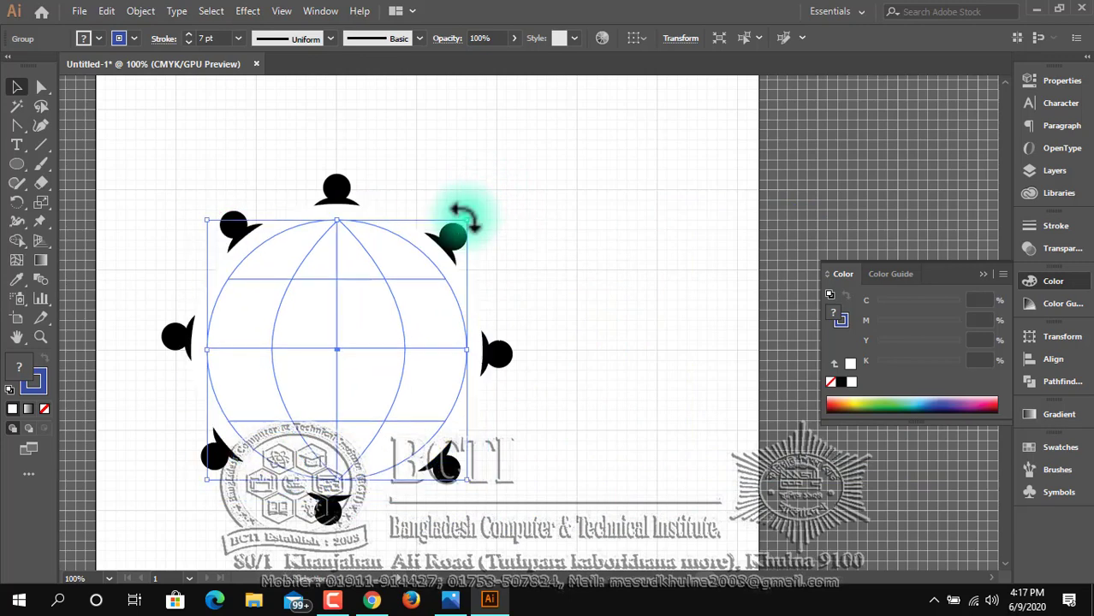
# Bring the globe group to the front, above the white circle.
pyautogui.rightClick(414, 279)
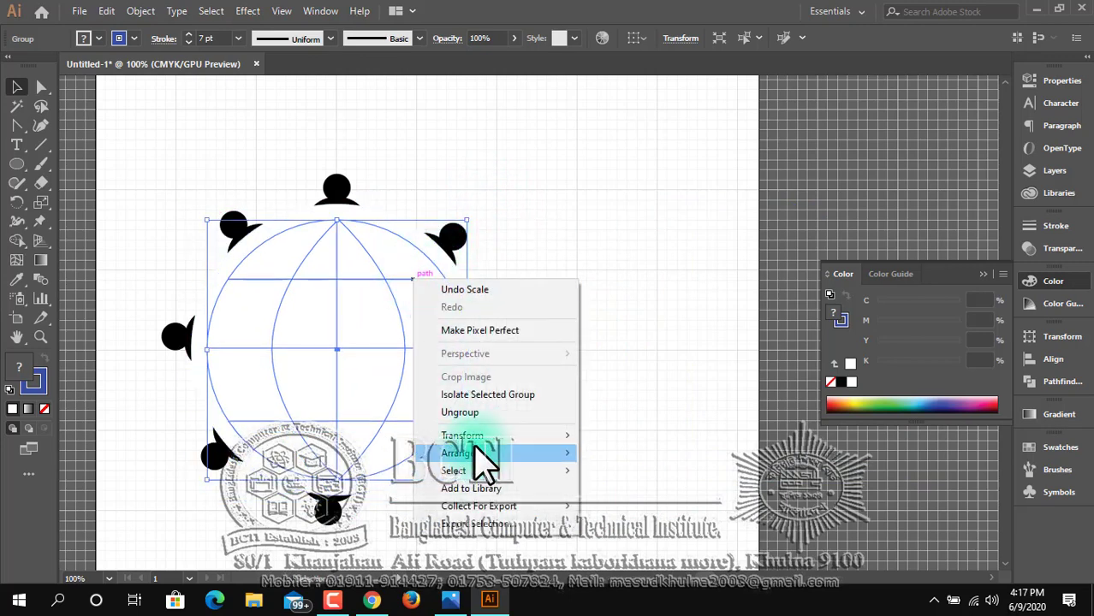
pyautogui.moveTo(485, 454)
pyautogui.click(589, 450)
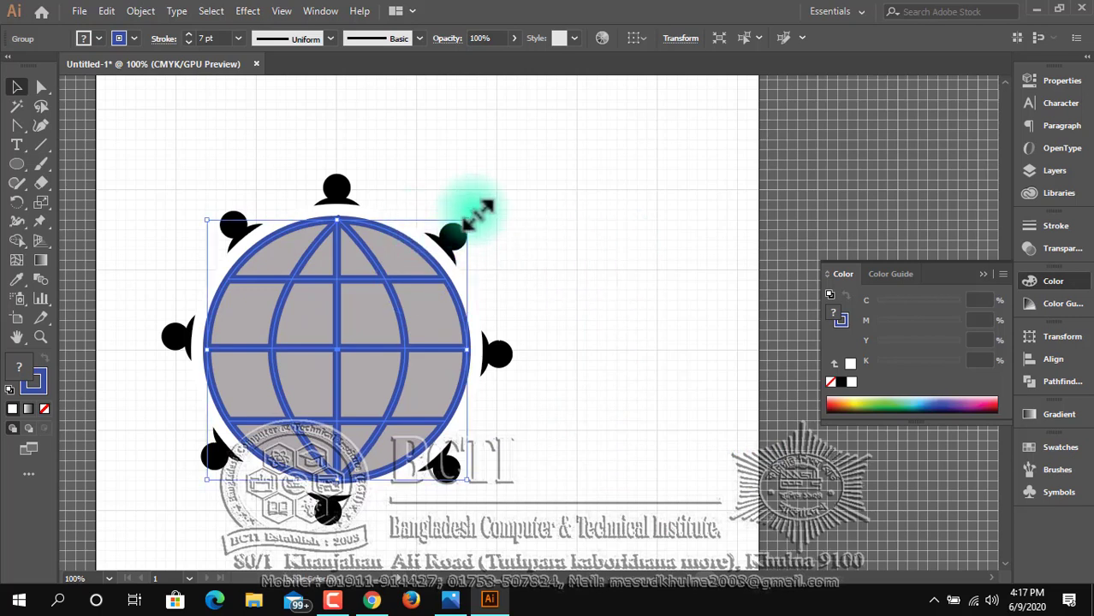
# Enlarge the globe about its centre until it nearly fills the white circle, and deselect it.
pyautogui.moveTo(472, 215)
pyautogui.mouseDown()
pyautogui.moveTo(484, 203)
pyautogui.moveTo(476, 211)
pyautogui.mouseUp()
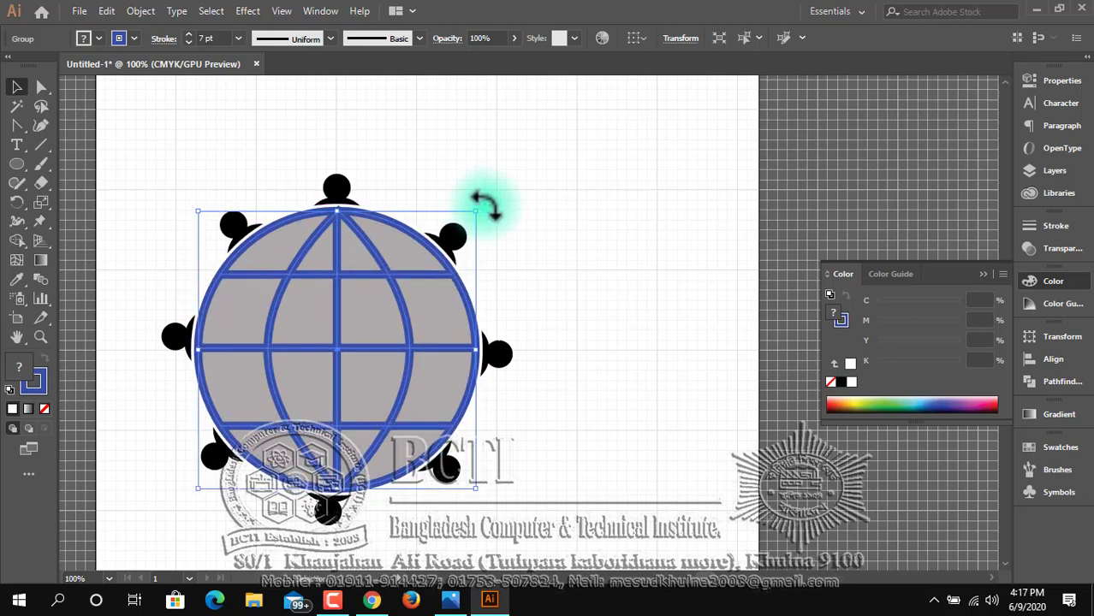
pyautogui.click(579, 311)
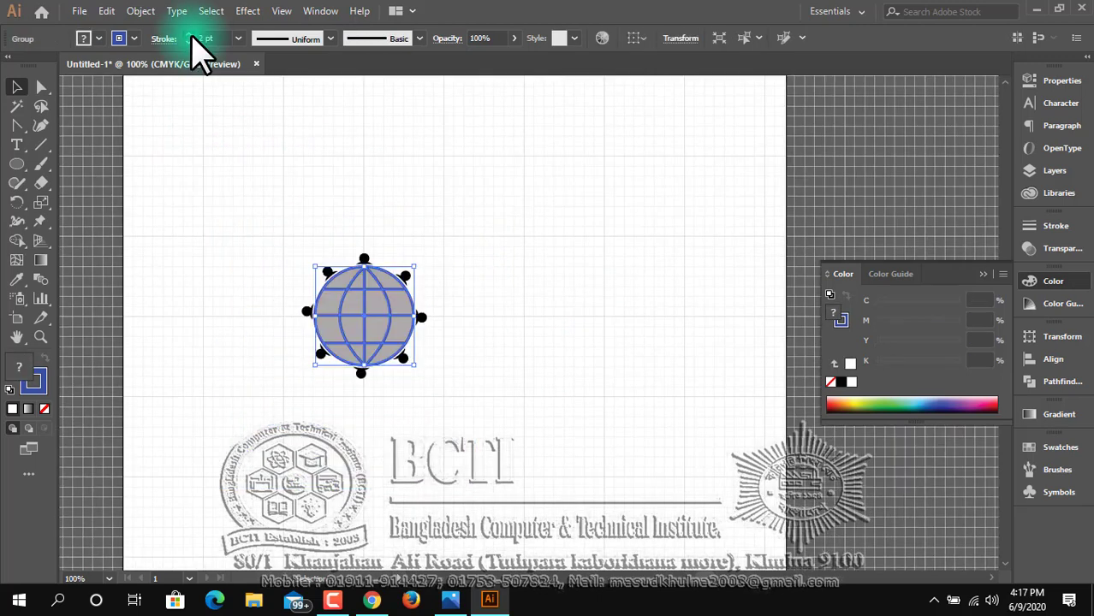
# Shrink the whole emblem to less than half its size and thin the globe's stroke to 2 pt.
pyautogui.click(190, 36)
pyautogui.click(298, 180)
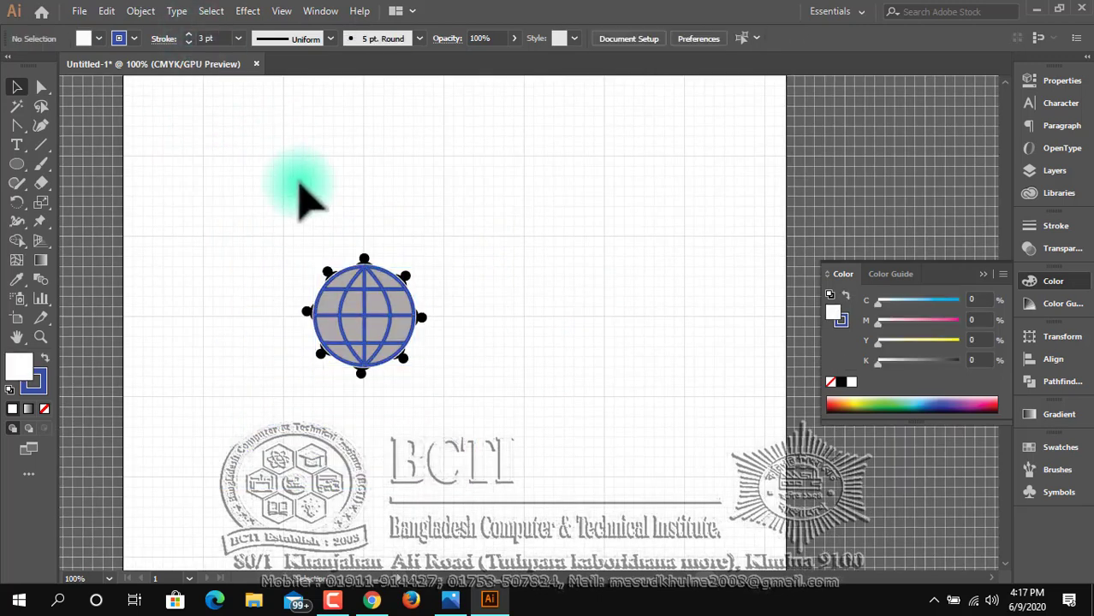
pyautogui.keyDown('ctrl'); pyautogui.click(398, 341); pyautogui.keyUp('ctrl')
pyautogui.keyDown('ctrl'); pyautogui.click(398, 340); pyautogui.keyUp('ctrl')
pyautogui.keyDown('ctrl'); pyautogui.click(483, 298); pyautogui.keyUp('ctrl')
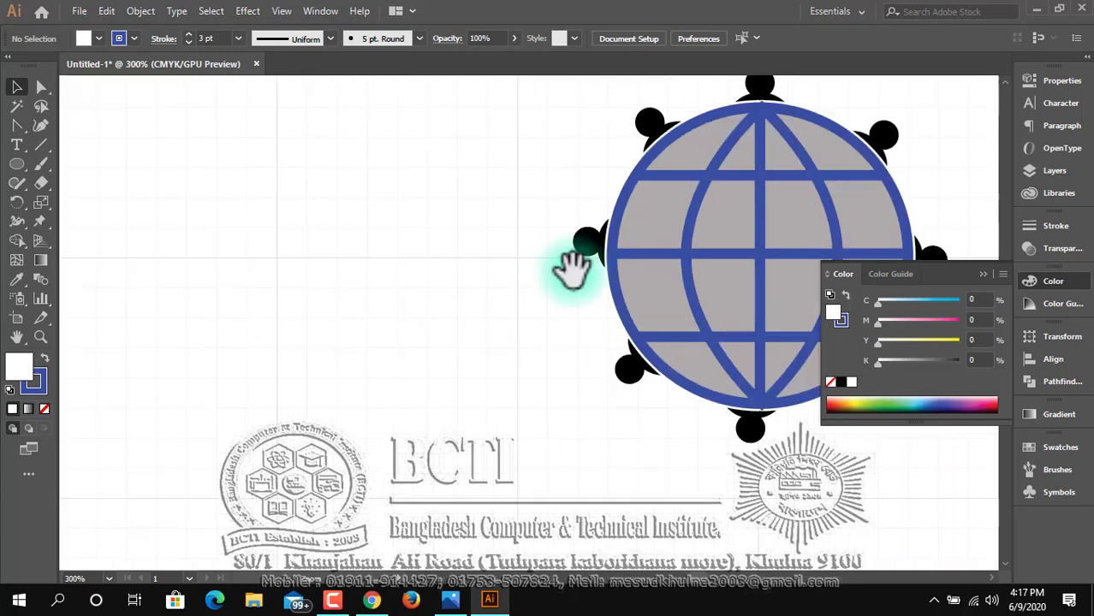
pyautogui.moveTo(637, 246); pyautogui.dragTo(135, 283)
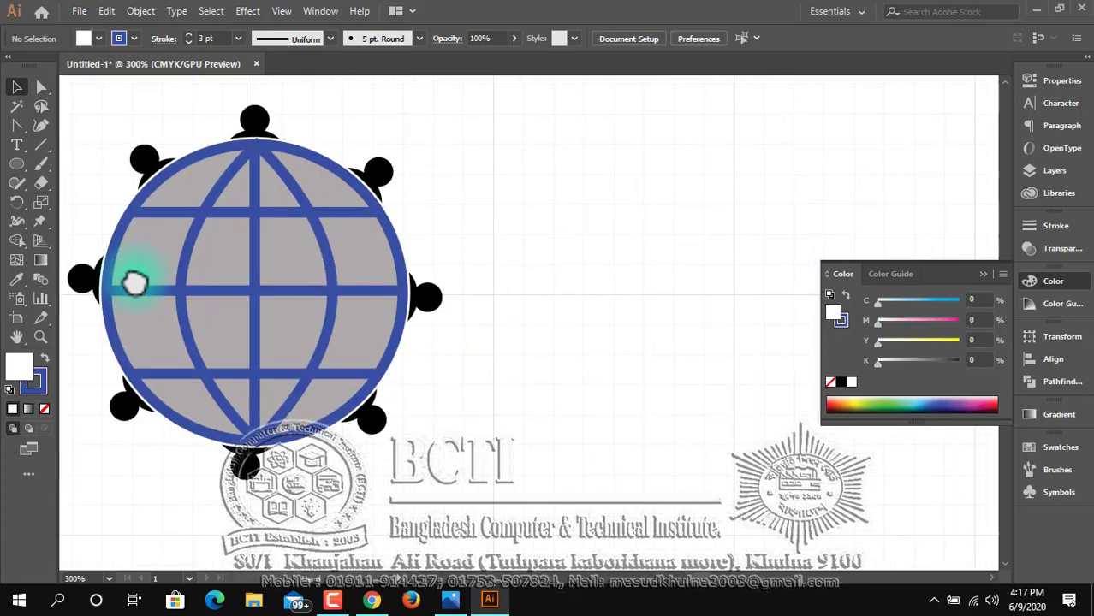
pyautogui.click(259, 218)
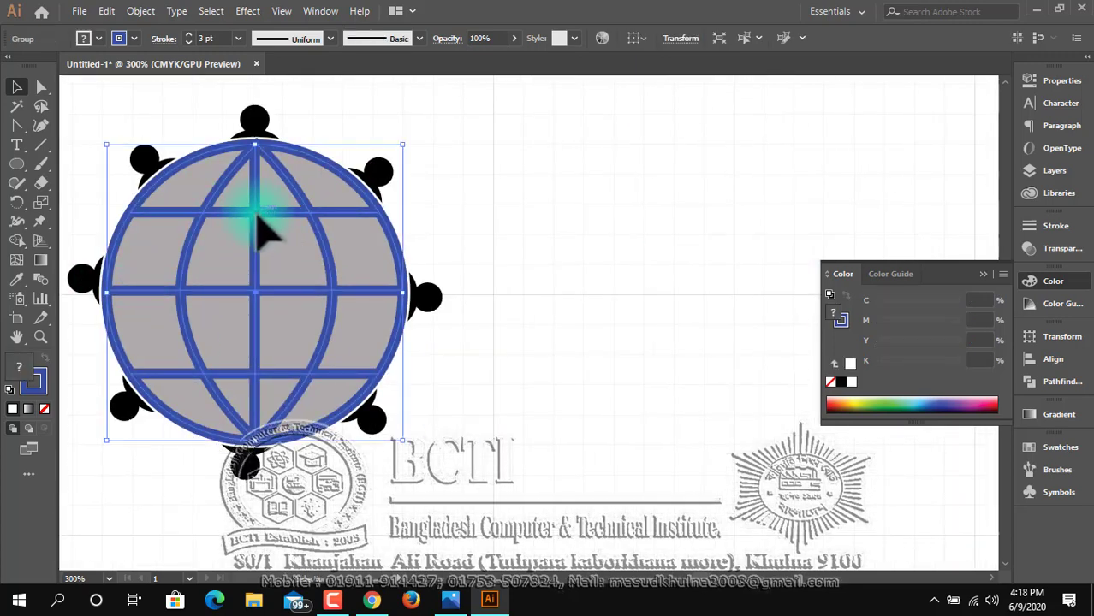
pyautogui.click(190, 43)
pyautogui.click(490, 240)
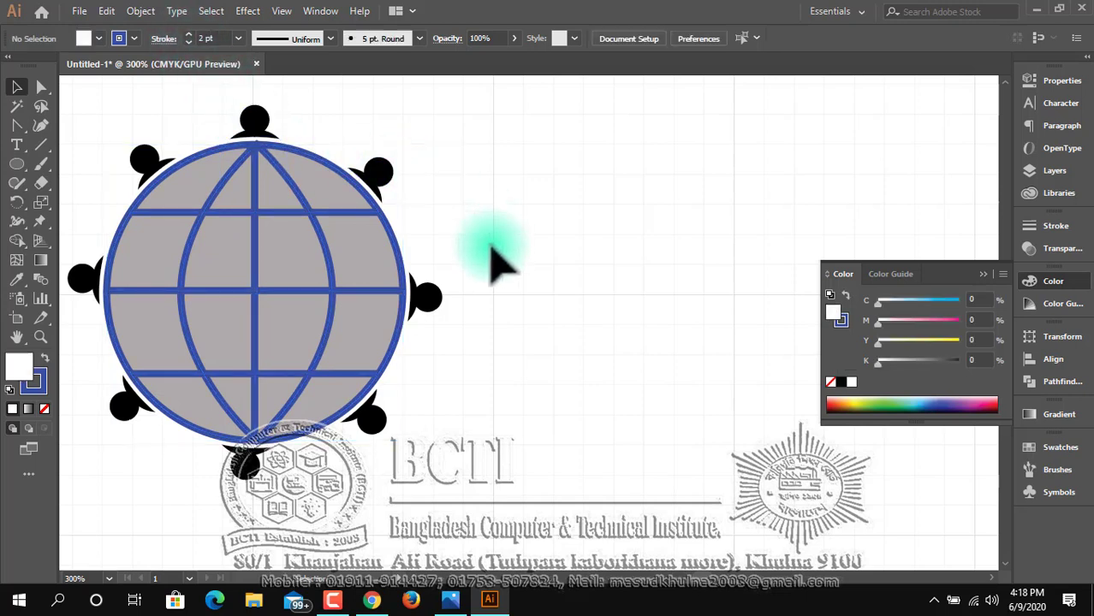
# Fill the figure above the globe with yellow and the figure at its upper right with green, using colour swatches.
pyautogui.moveTo(349, 207); pyautogui.dragTo(472, 229)
pyautogui.click(378, 144)
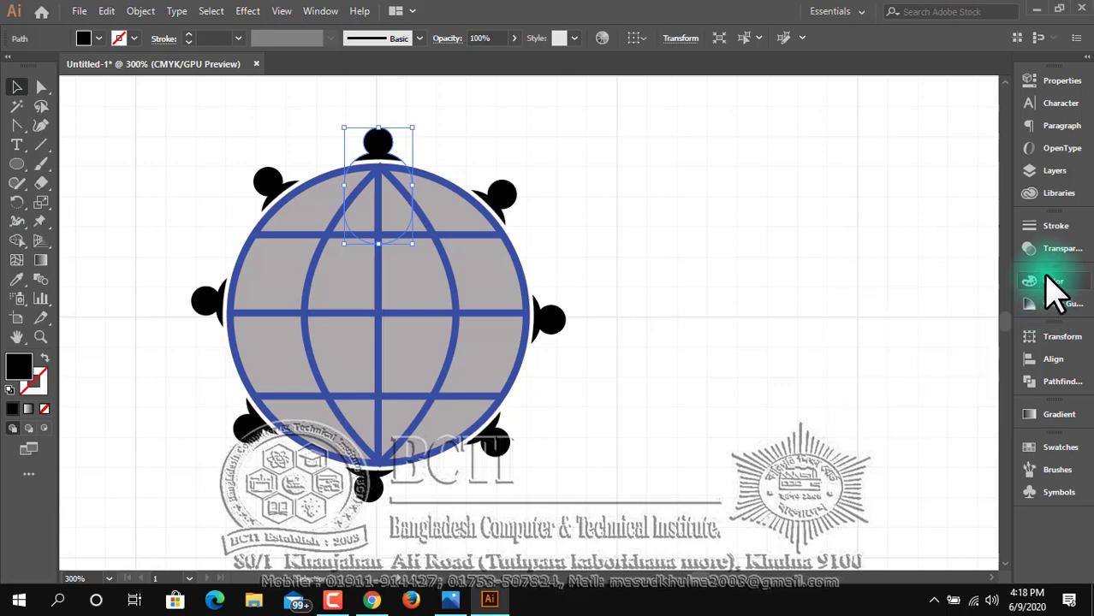
pyautogui.click(1042, 308)
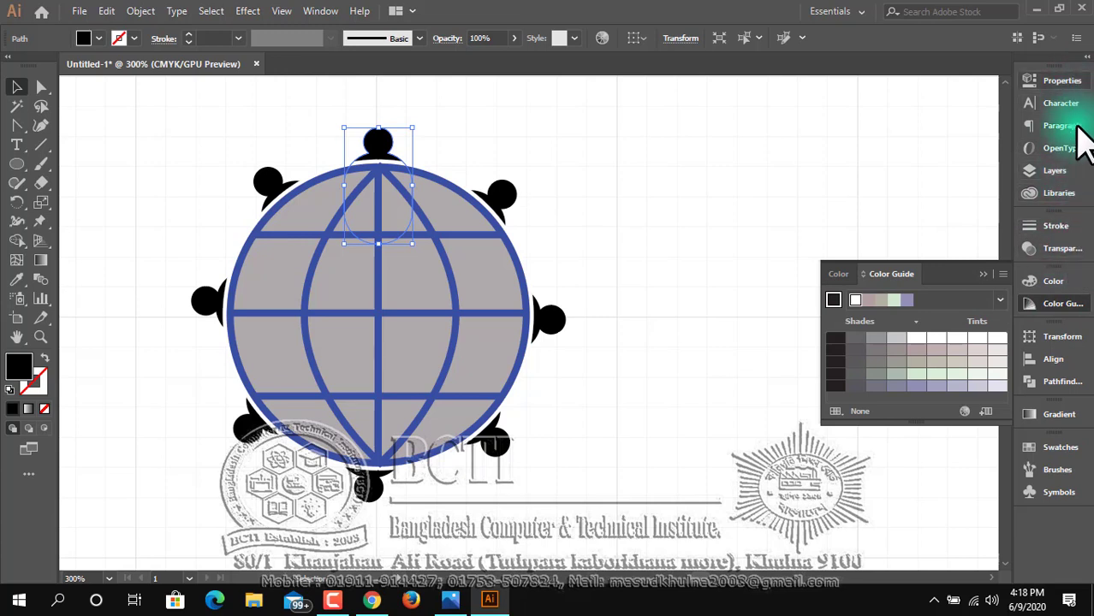
pyautogui.click(1060, 447)
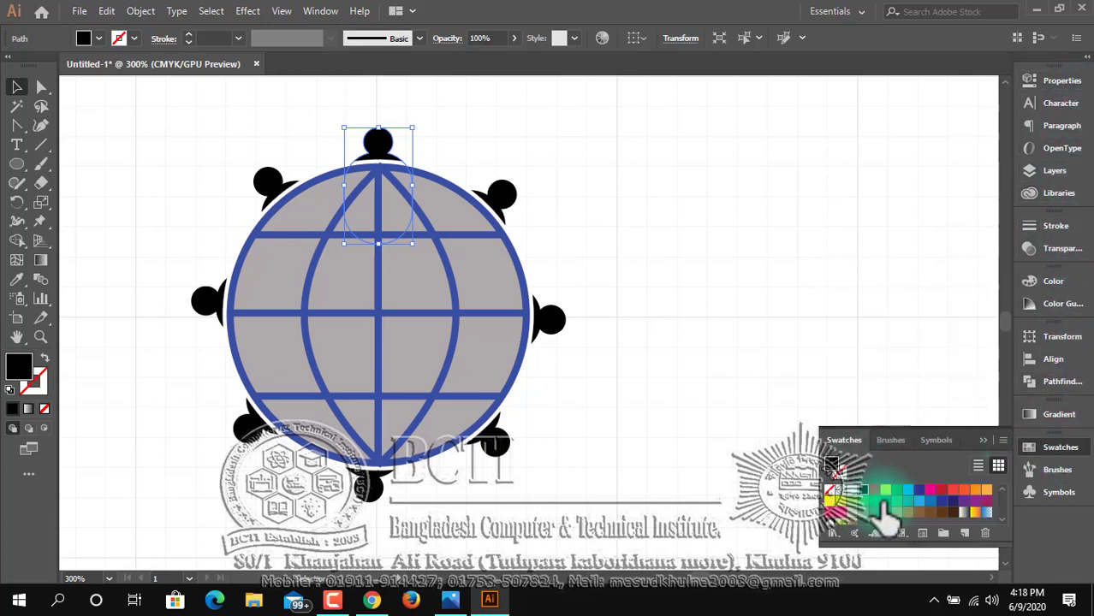
pyautogui.click(885, 490)
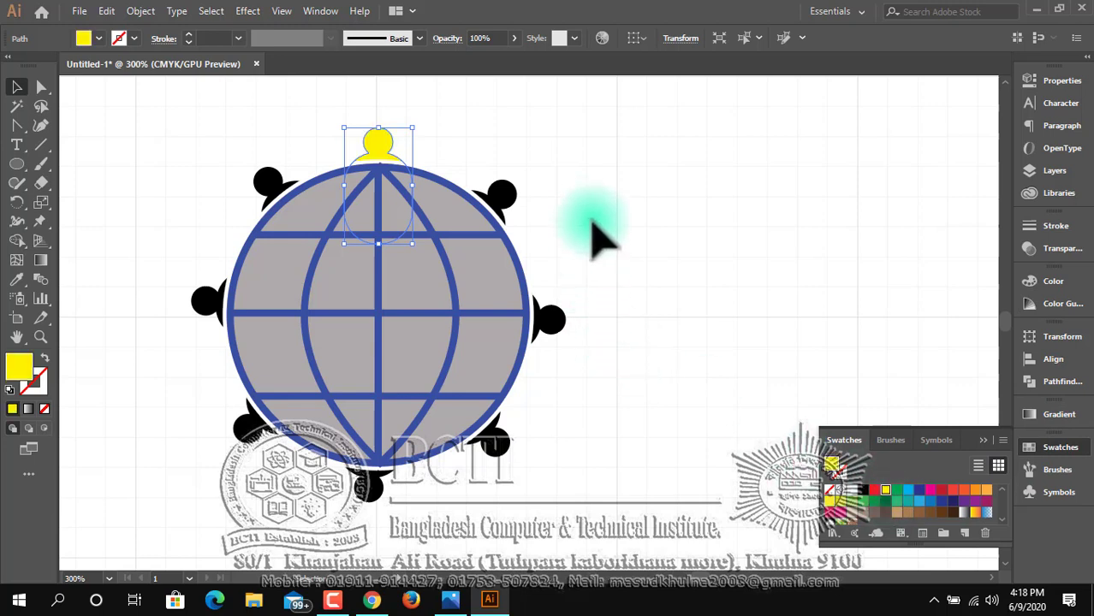
pyautogui.click(501, 194)
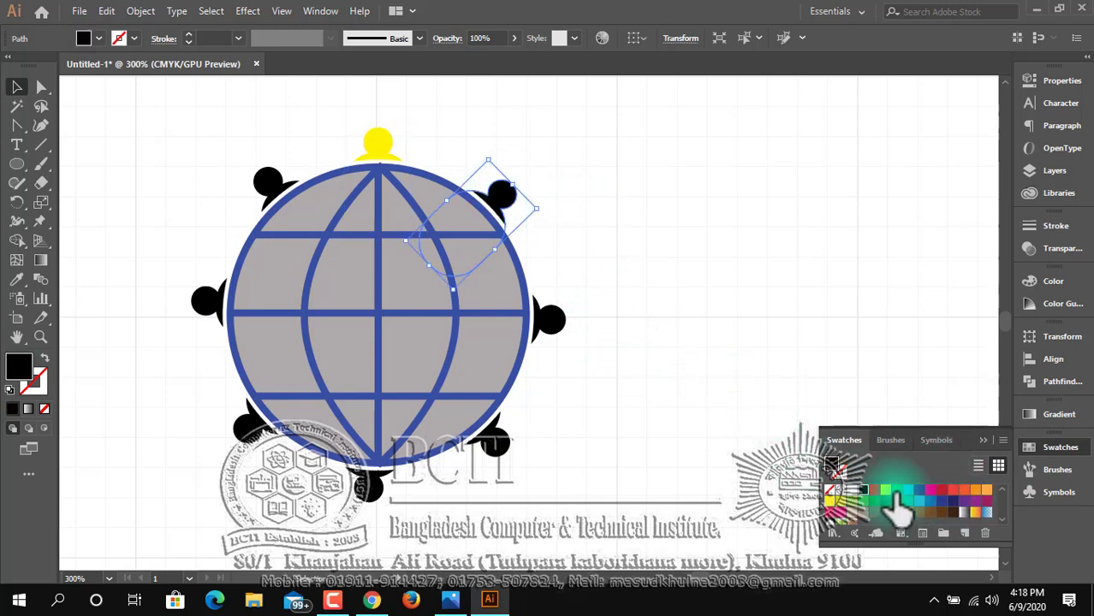
pyautogui.click(887, 492)
# Fill the figure at the globe's right with dark blue and the lower-right figure with magenta.
pyautogui.click(552, 324)
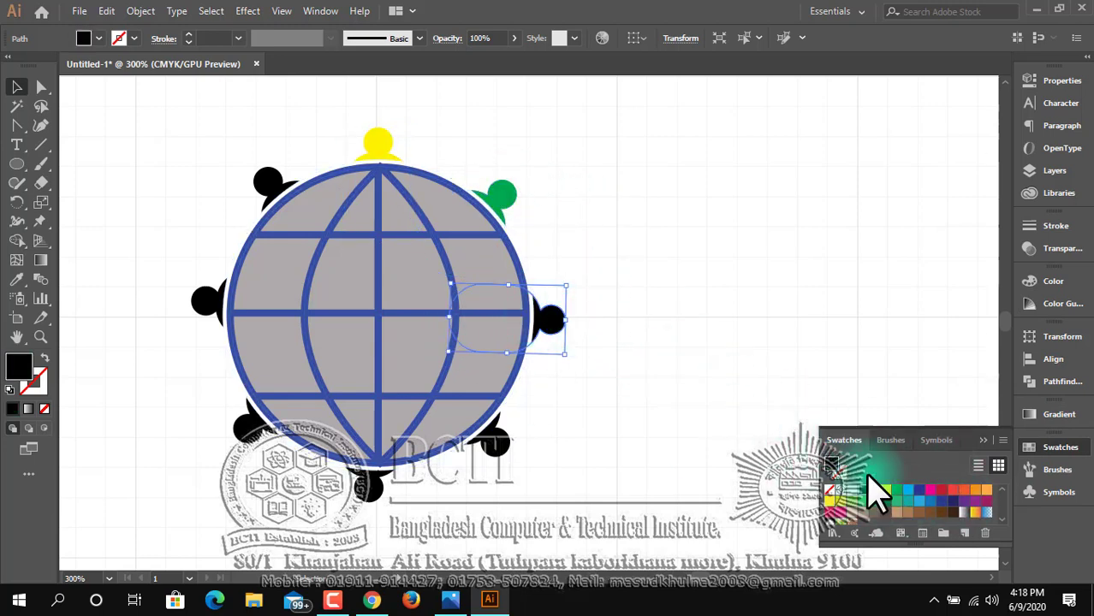
pyautogui.click(918, 495)
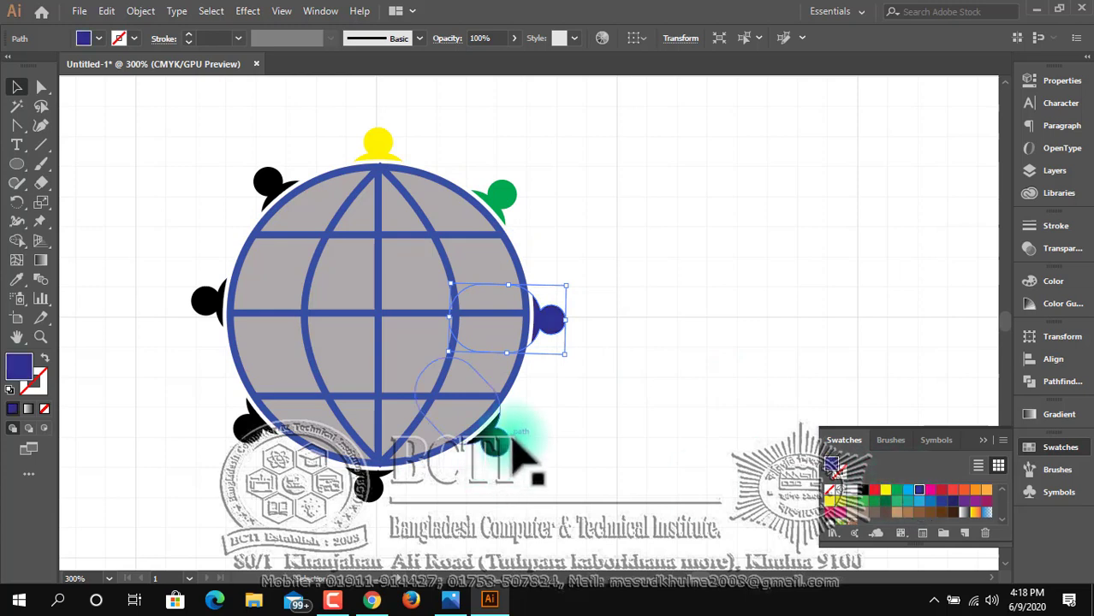
pyautogui.click(496, 441)
pyautogui.click(930, 490)
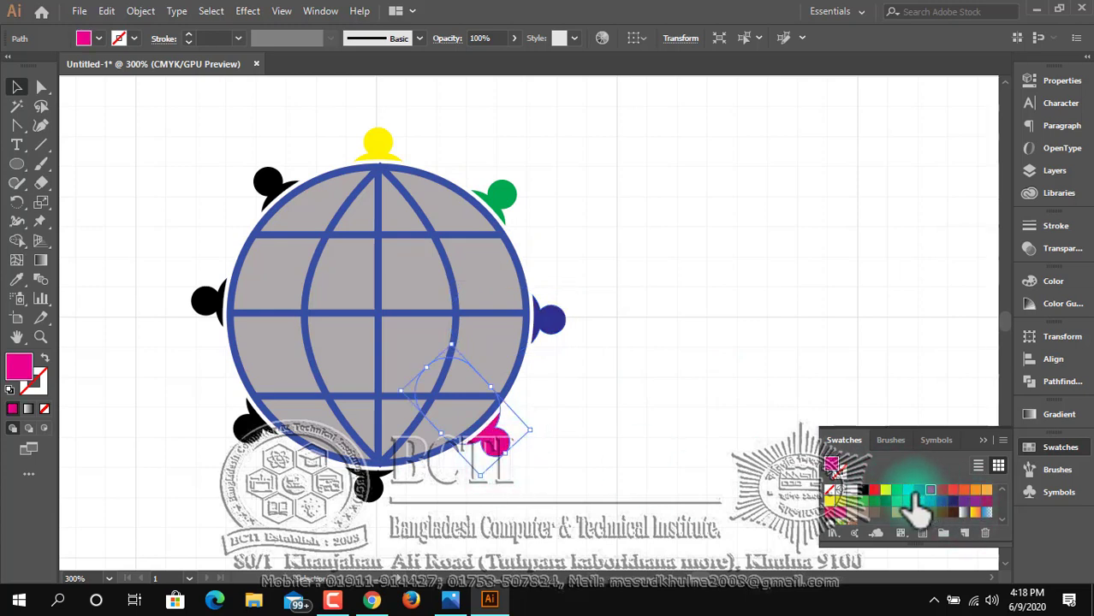
# Fill the figure below the globe with red and the lower-left figure with orange.
pyautogui.click(370, 493)
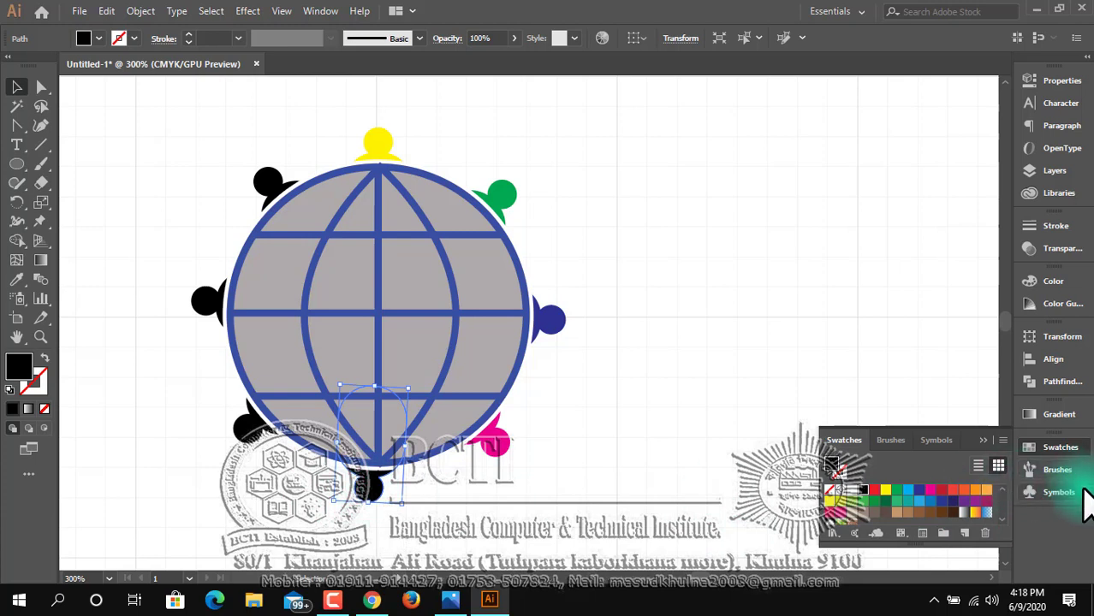
pyautogui.click(874, 490)
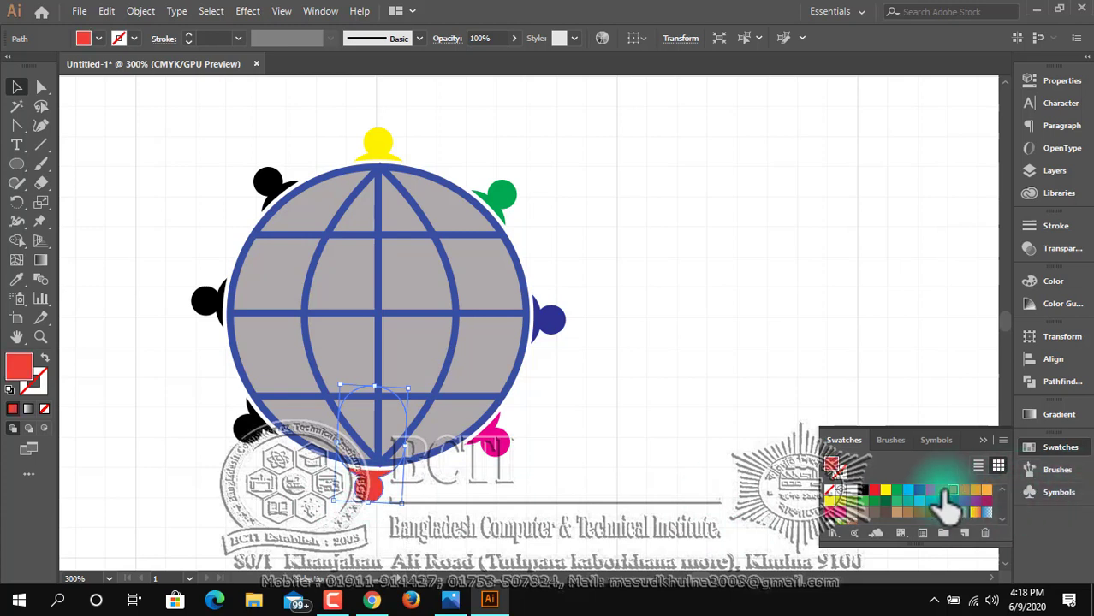
pyautogui.click(247, 425)
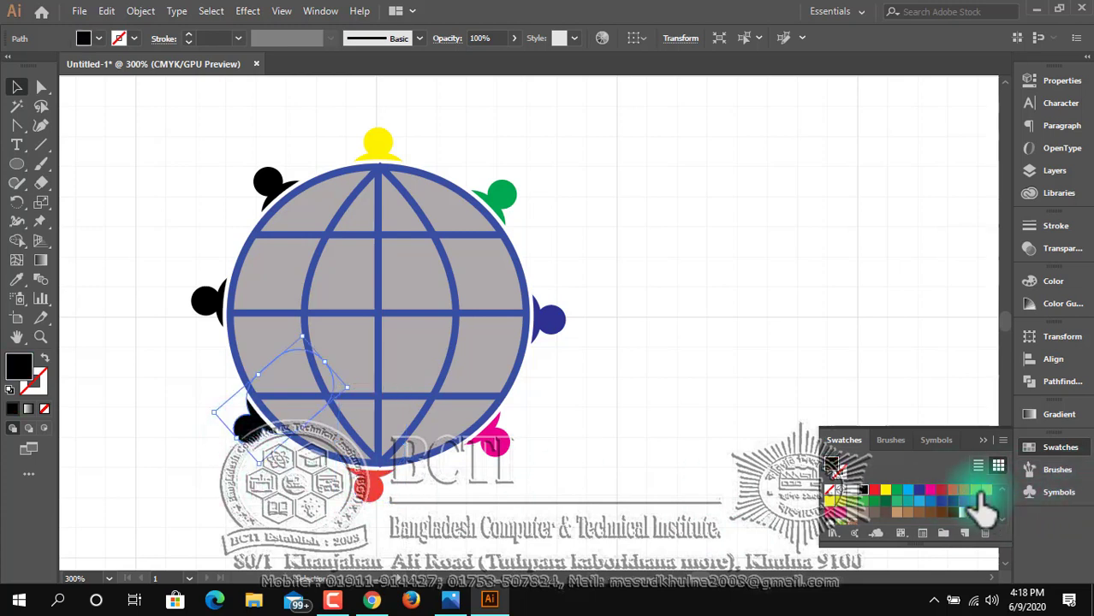
pyautogui.click(975, 489)
# Fill the figure at the globe's left with reddish purple and the upper-left figure with light blue, and deselect.
pyautogui.click(205, 301)
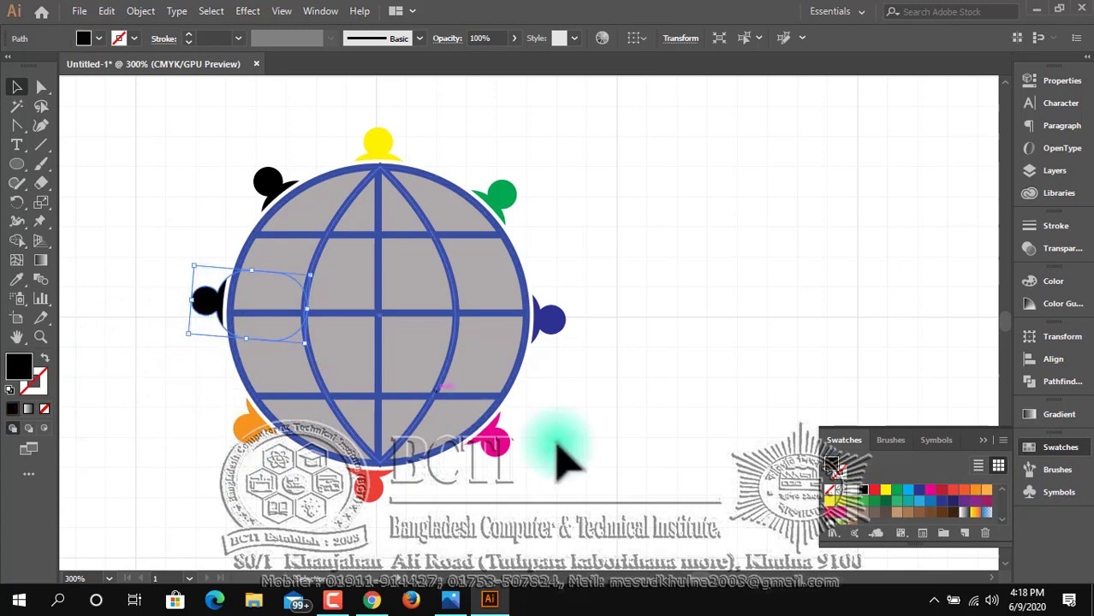
pyautogui.click(986, 500)
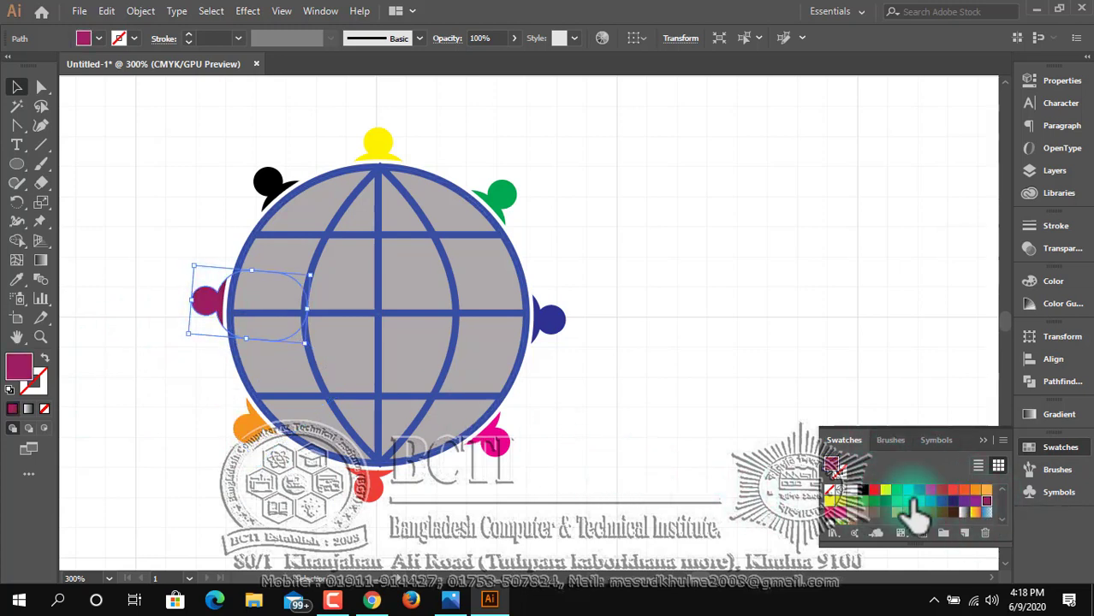
pyautogui.click(256, 186)
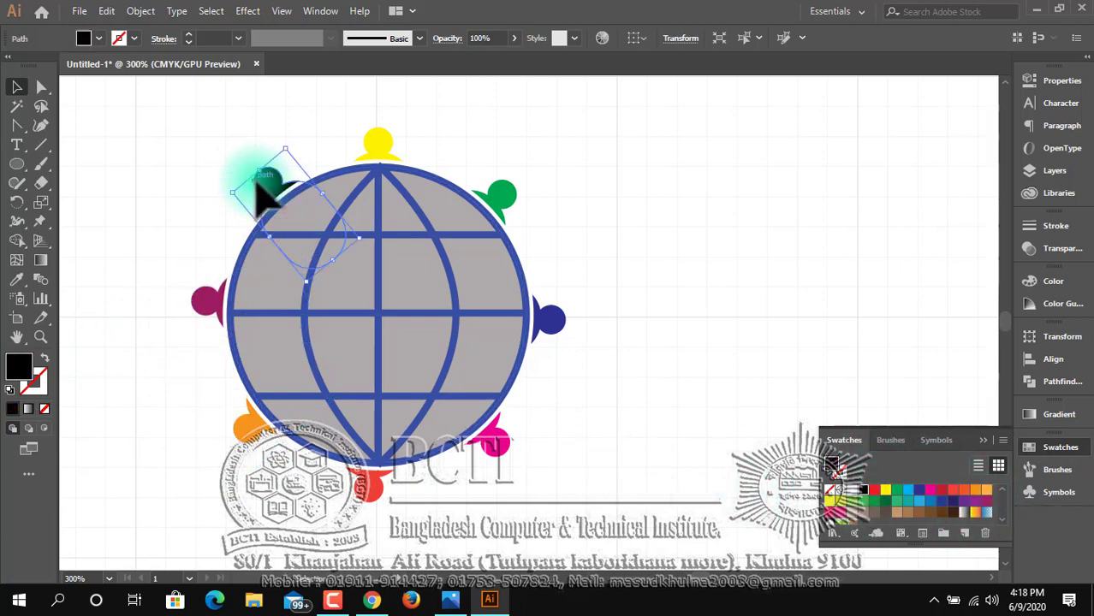
pyautogui.click(908, 491)
pyautogui.click(700, 337)
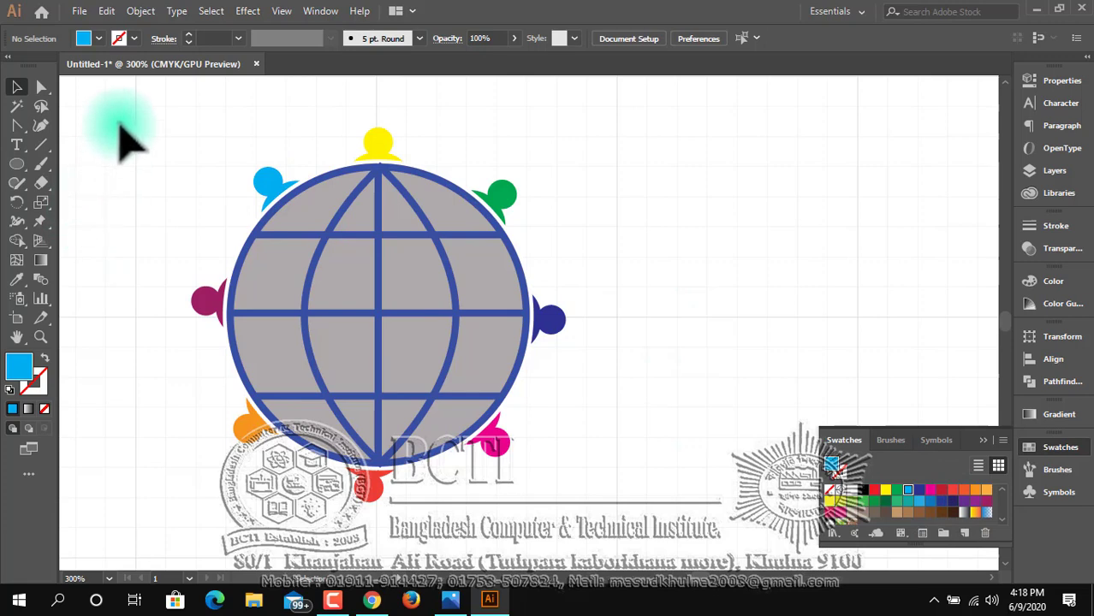
# Shrink the whole emblem about its centre to under half its size and set the globe's stroke to 1 pt.
pyautogui.moveTo(120, 137); pyautogui.dragTo(589, 526)
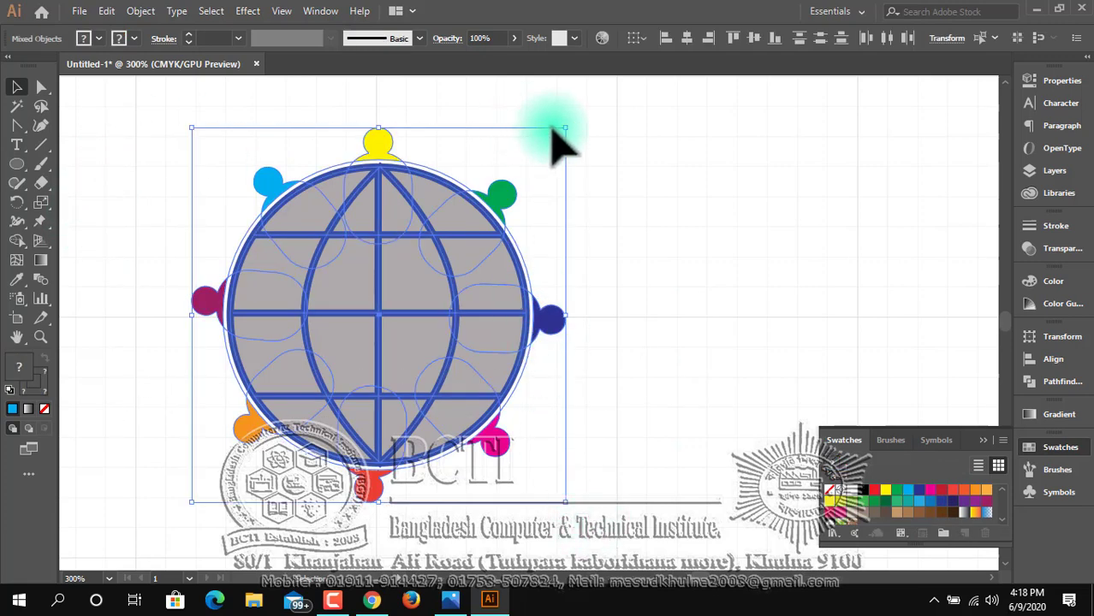
pyautogui.moveTo(565, 131); pyautogui.dragTo(467, 223)
pyautogui.click(547, 419)
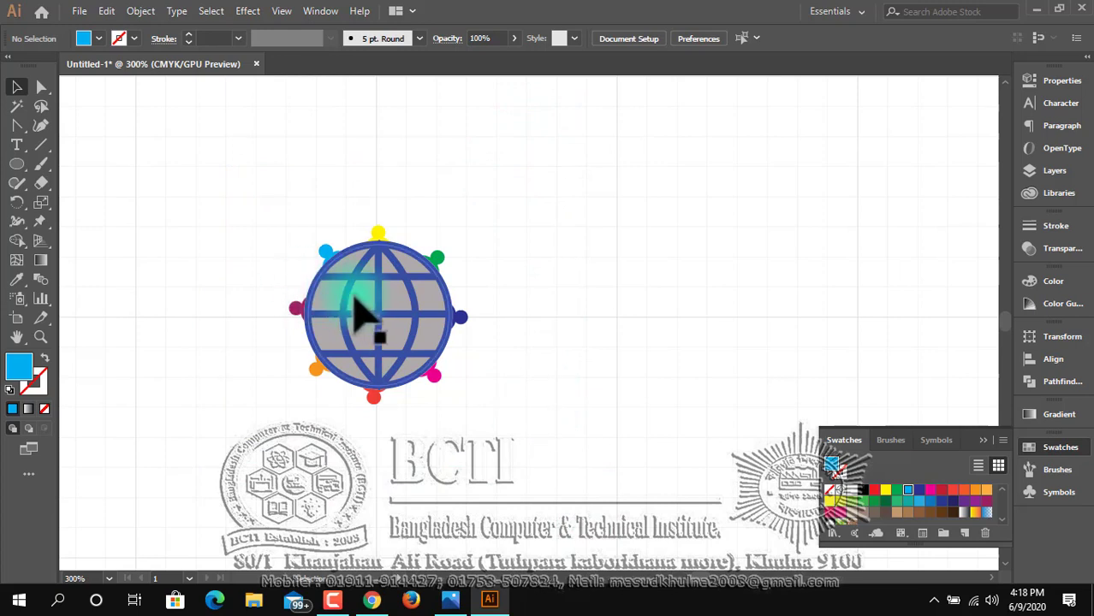
pyautogui.click(358, 313)
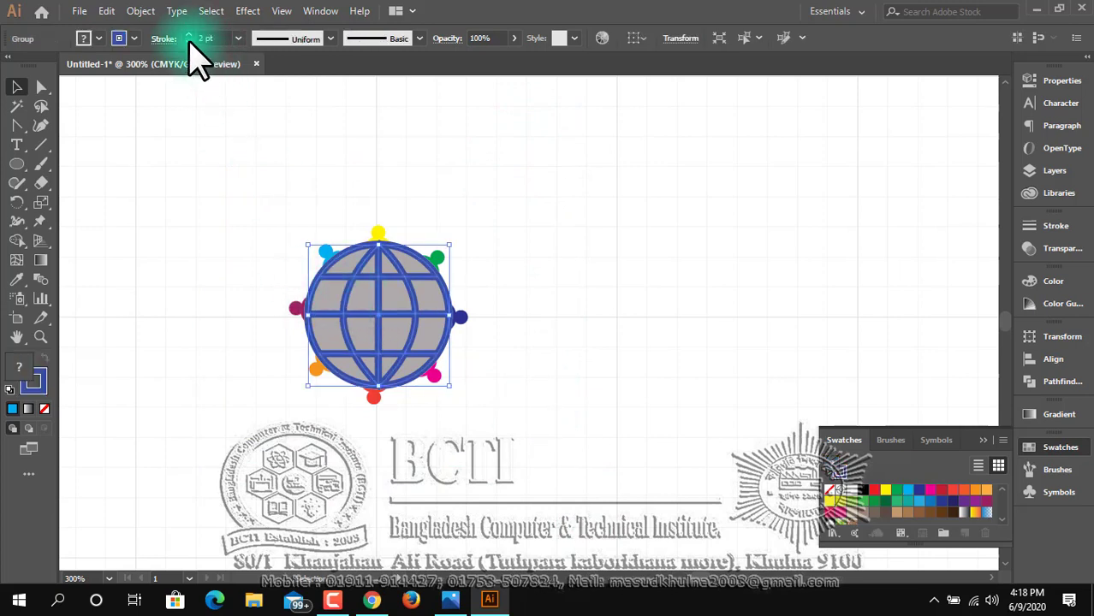
pyautogui.click(317, 184)
# Enlarge the whole emblem, figures and globe together, about its centre to roughly four times its size, and deselect it.
pyautogui.moveTo(303, 200); pyautogui.dragTo(476, 338)
pyautogui.press('space')
pyautogui.keyDown('ctrl'); pyautogui.keyDown('alt'); pyautogui.click(539, 434); pyautogui.keyUp('alt'); pyautogui.keyUp('ctrl')
pyautogui.keyDown('ctrl'); pyautogui.keyDown('alt'); pyautogui.click(539, 434); pyautogui.keyUp('alt'); pyautogui.keyUp('ctrl')
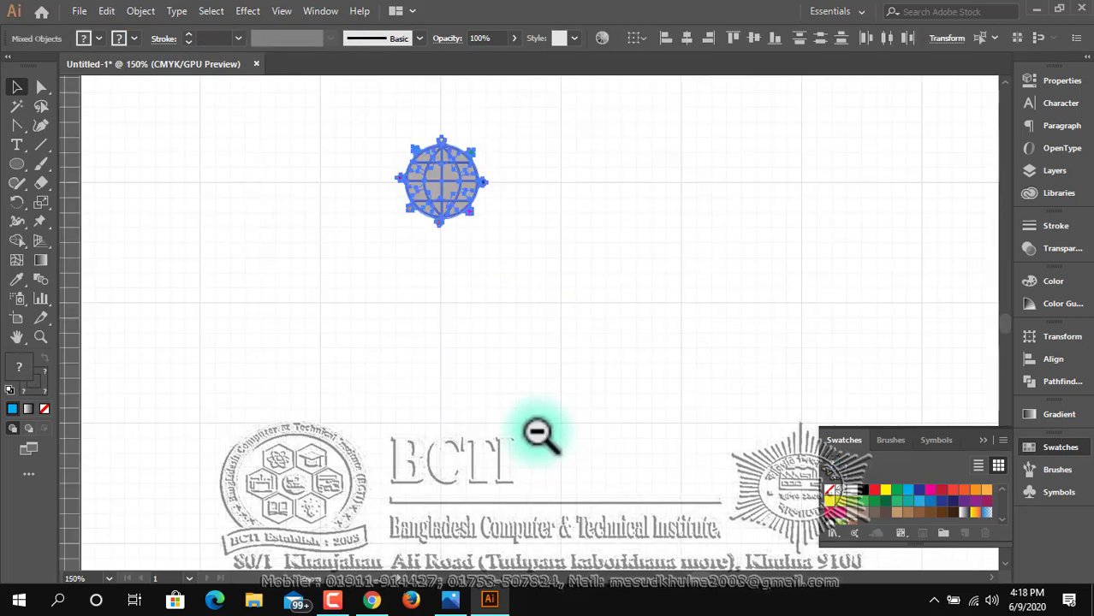
pyautogui.keyDown('ctrl'); pyautogui.keyDown('alt'); pyautogui.click(540, 433); pyautogui.keyUp('alt'); pyautogui.keyUp('ctrl')
pyautogui.moveTo(553, 279); pyautogui.dragTo(447, 363)
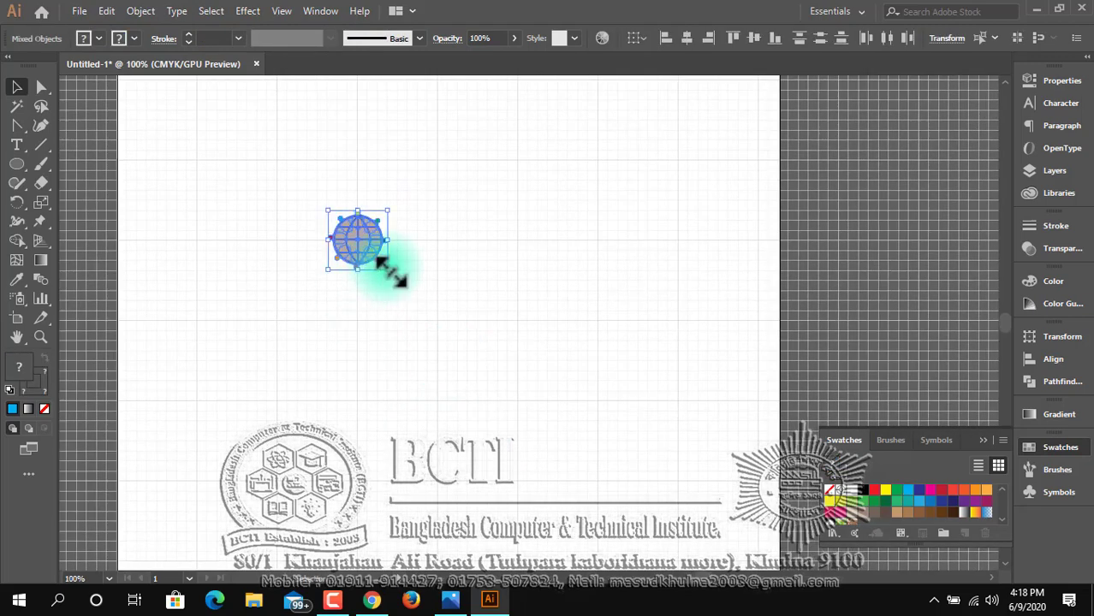
pyautogui.moveTo(386, 269); pyautogui.dragTo(535, 409)
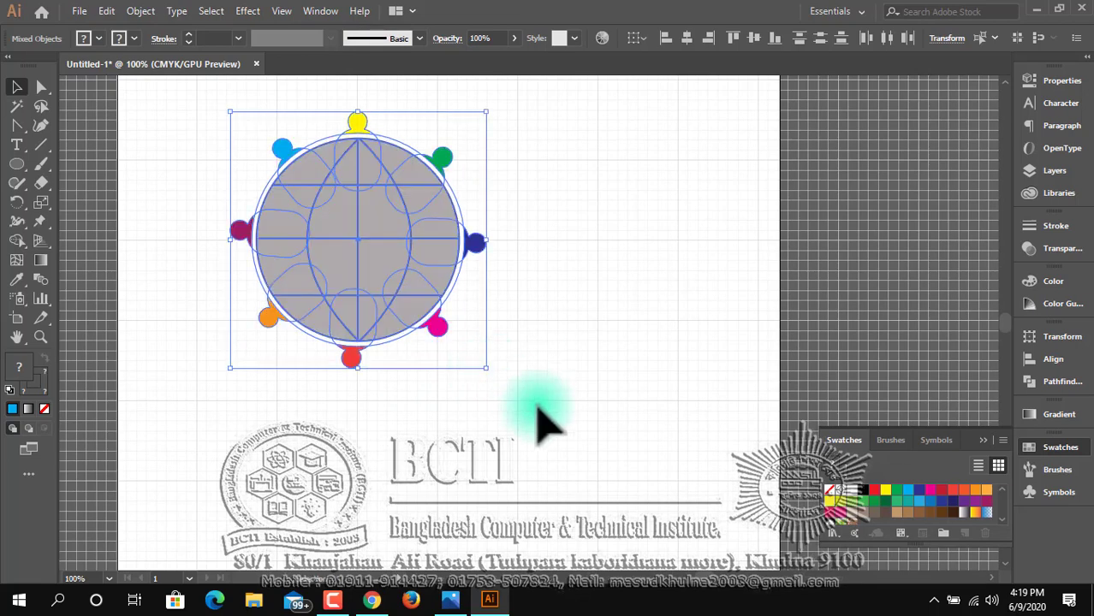
pyautogui.click(536, 411)
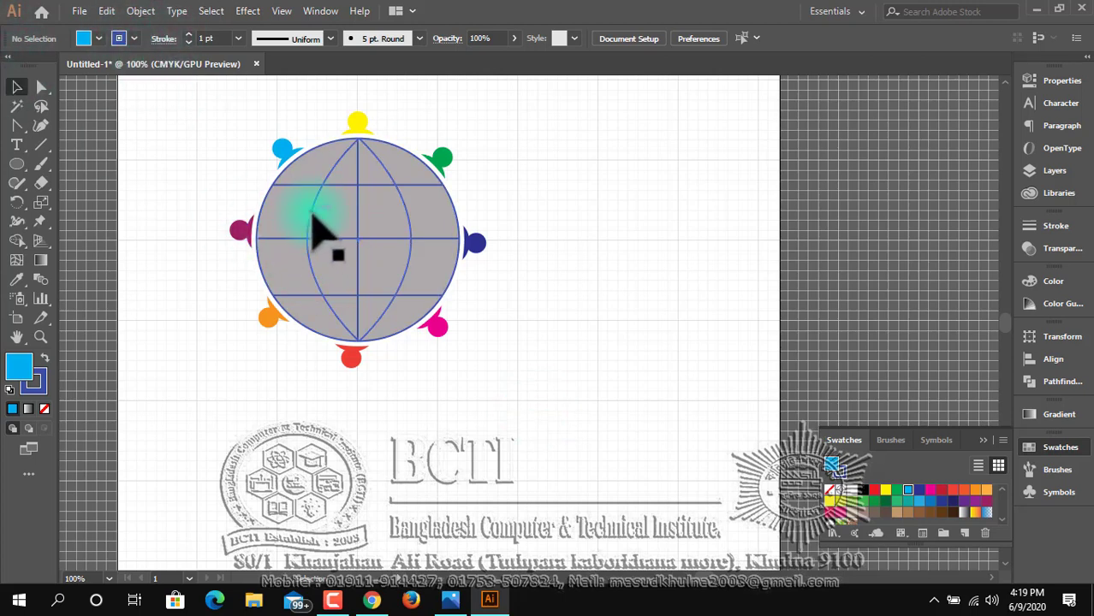
# Set the globe's stroke to 4 pt.
pyautogui.click(312, 215)
pyautogui.click(188, 35)
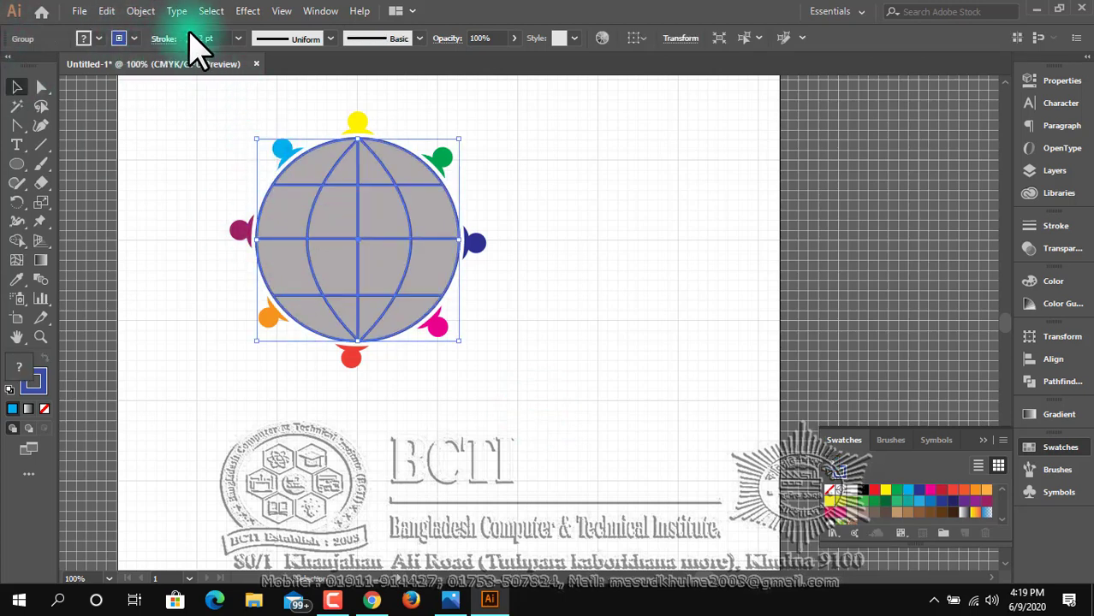
pyautogui.click(188, 34)
pyautogui.click(188, 34)
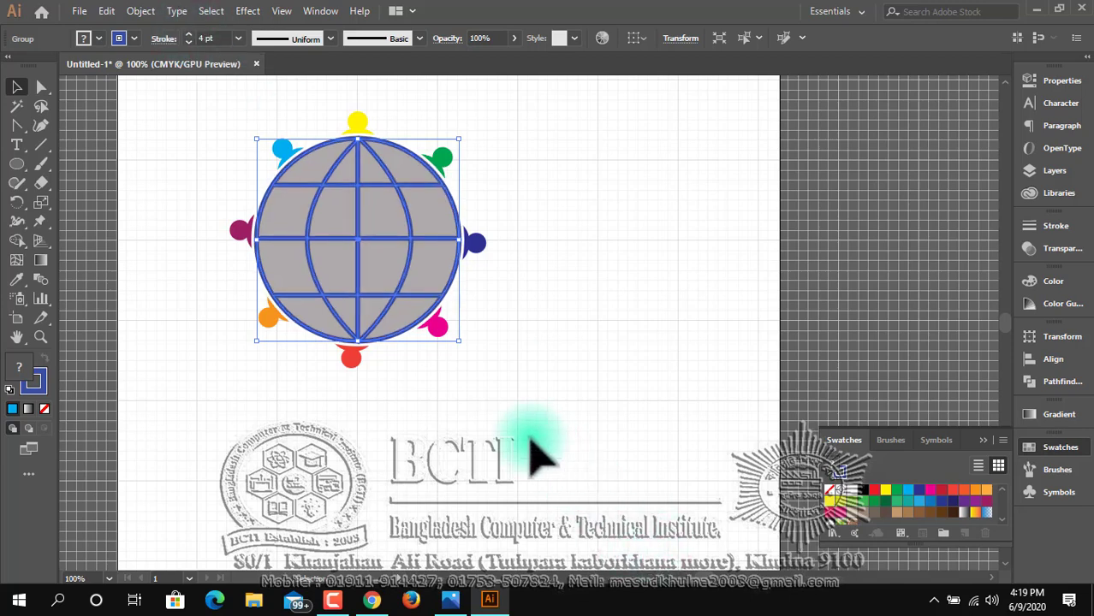
pyautogui.click(530, 454)
# Check the reference logo in Photos and recolour the globe in Illustrator with a light blue stroke and a grey fill.
pyautogui.click(383, 246)
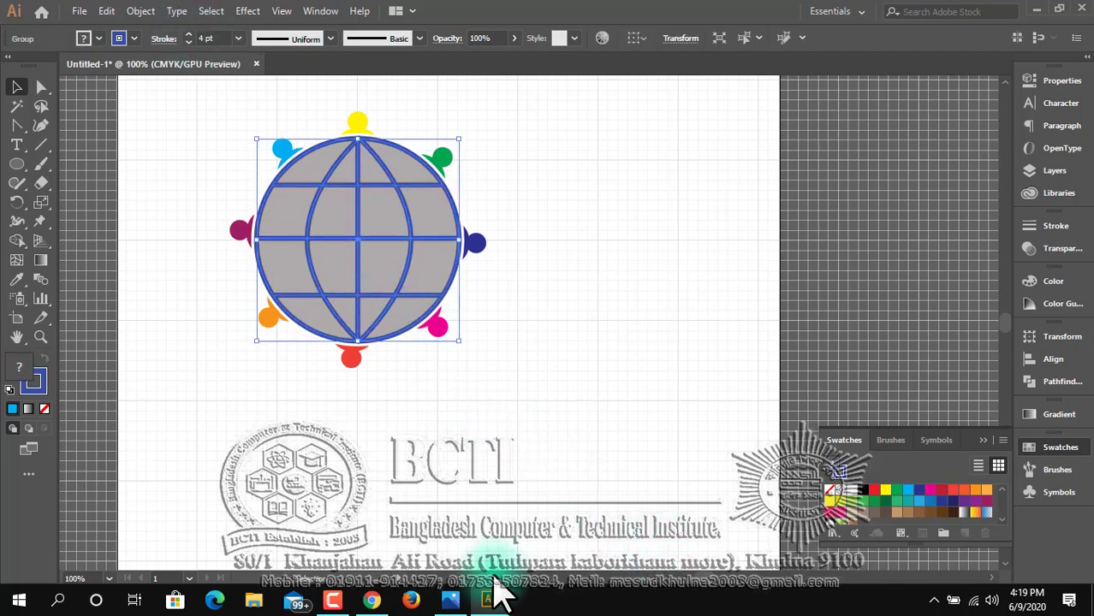
pyautogui.click(454, 601)
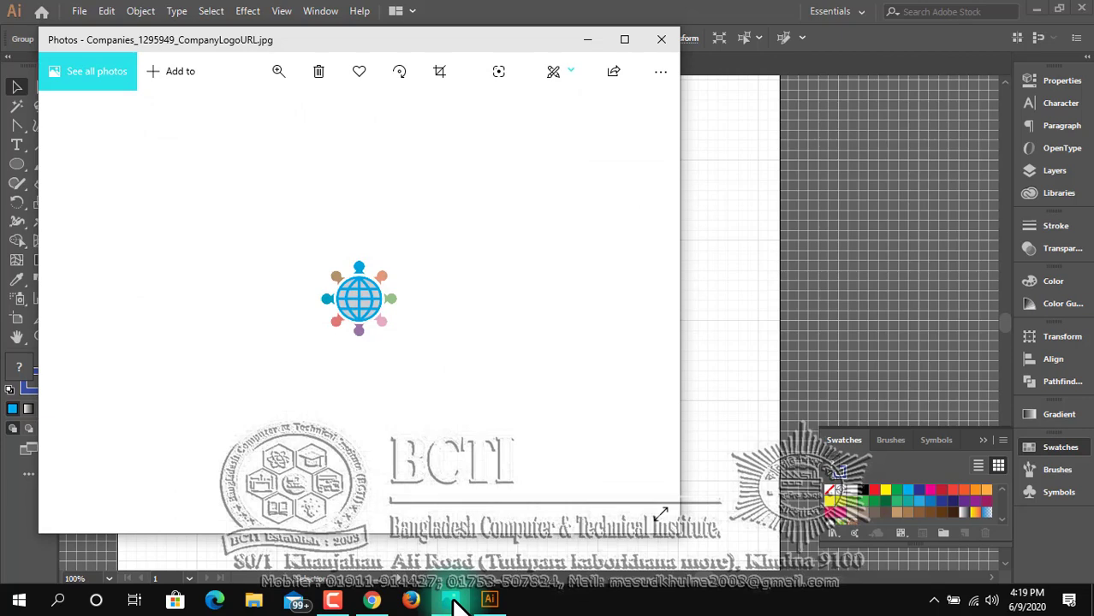
pyautogui.click(454, 601)
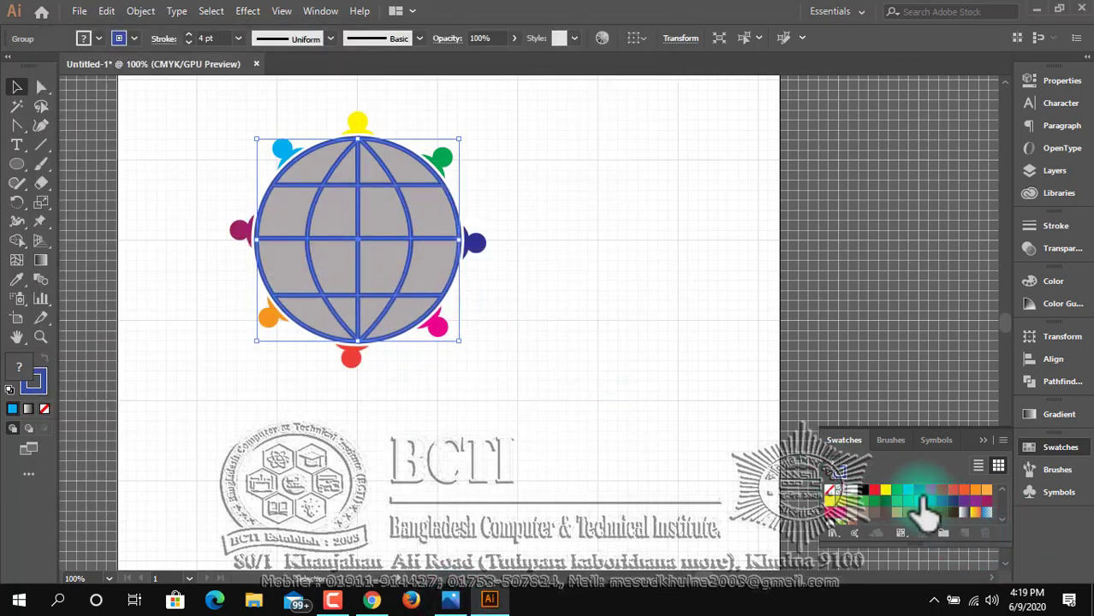
pyautogui.click(907, 490)
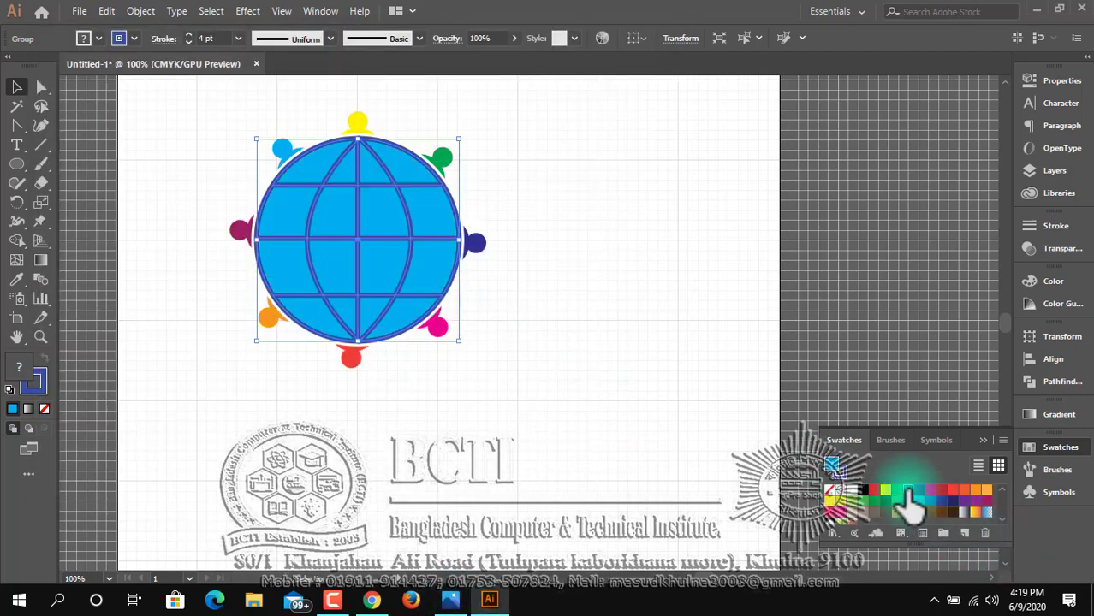
pyautogui.click(44, 359)
pyautogui.doubleClick(12, 370)
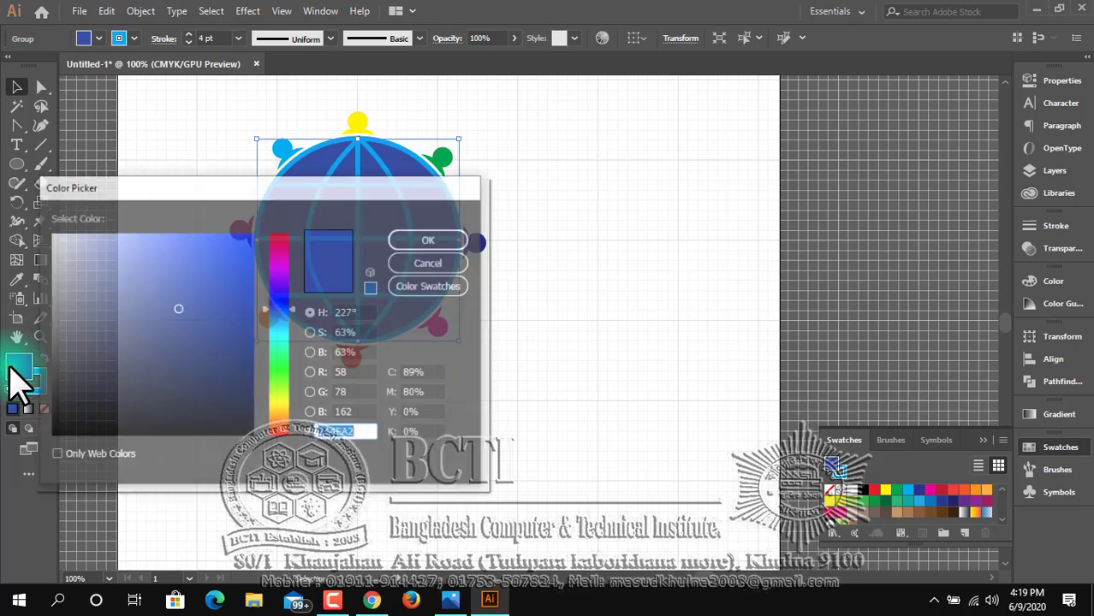
pyautogui.click(455, 240)
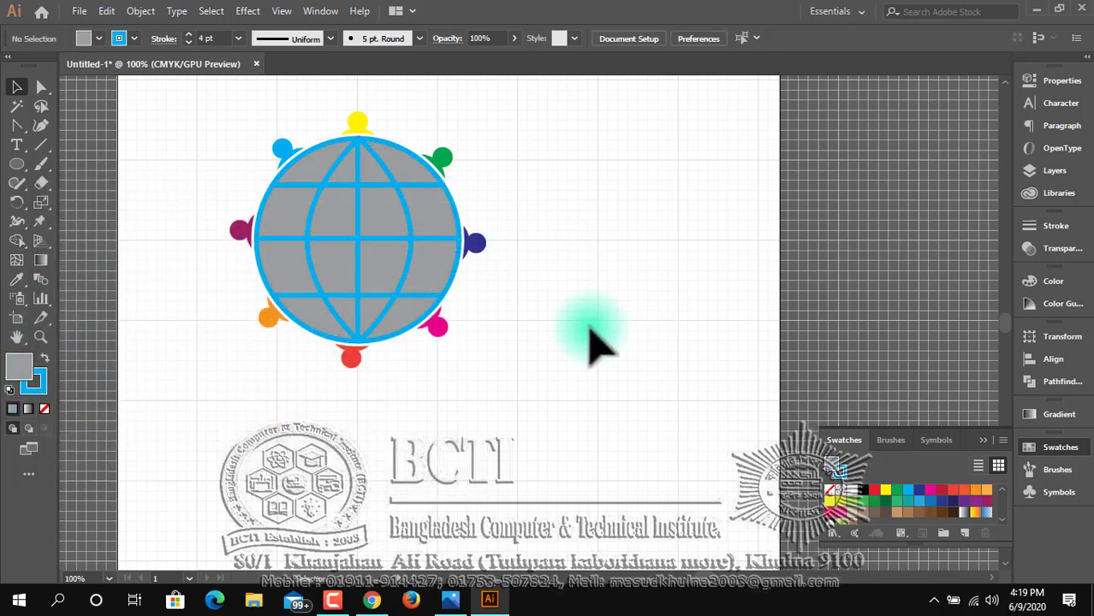